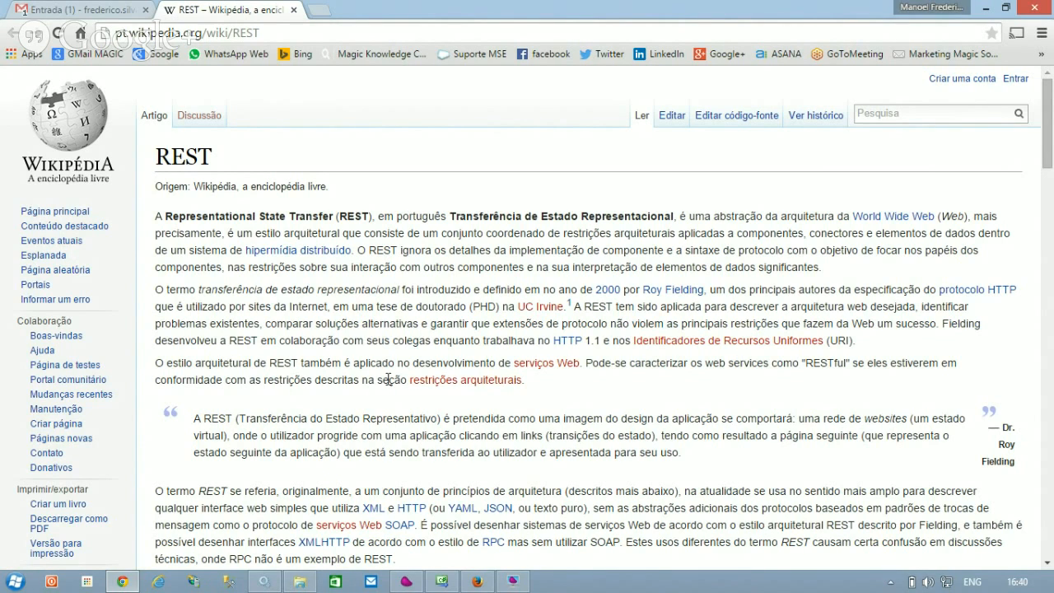
Switch to Magic xpi Studio, open the Consuming flow and locate the HTTP component among the available components
left_click(407, 581)
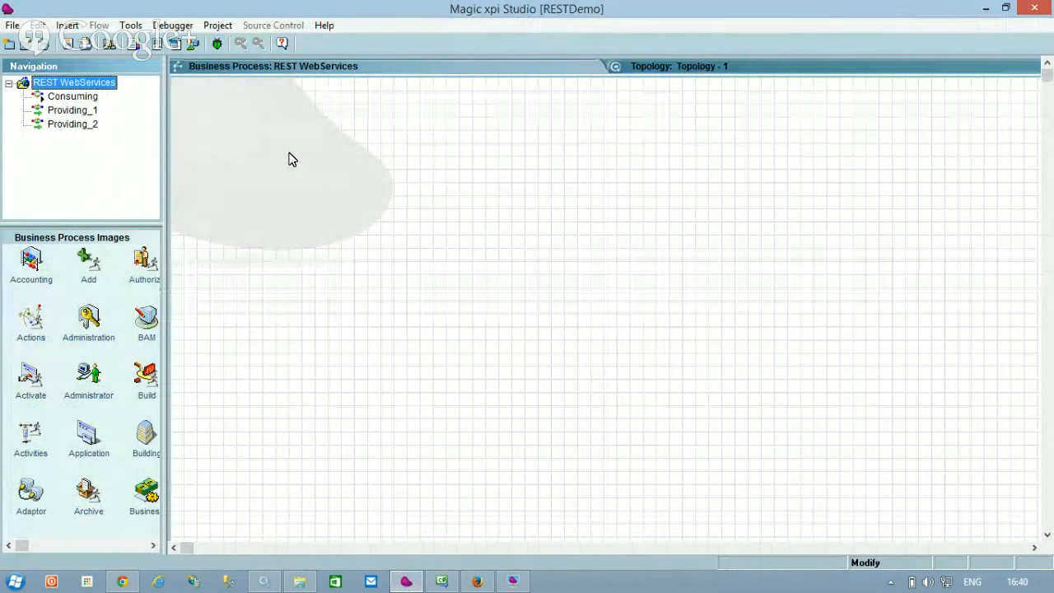
left_click(83, 99)
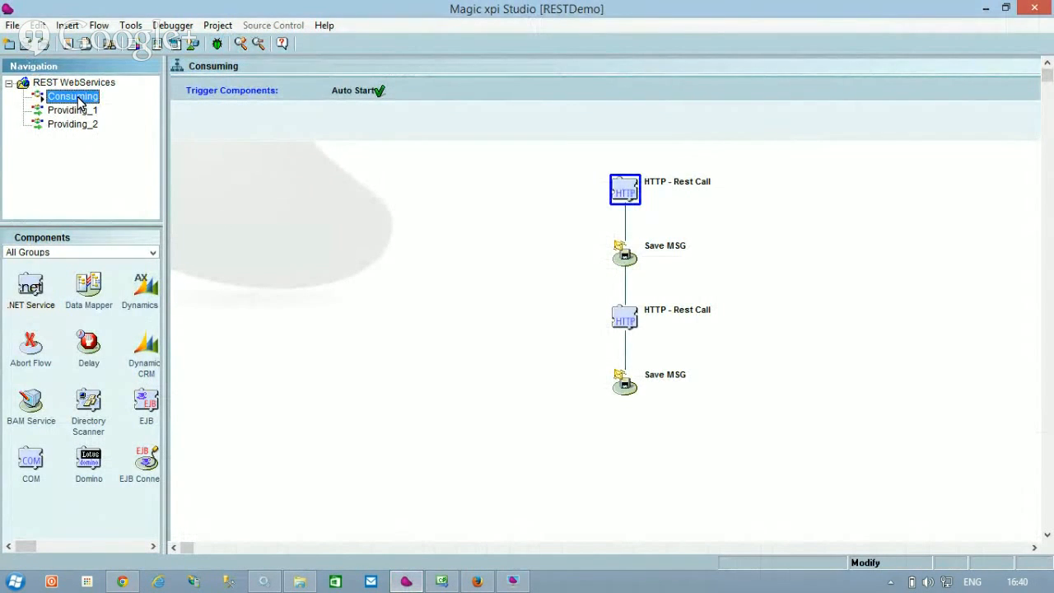
left_click(89, 350)
type("http")
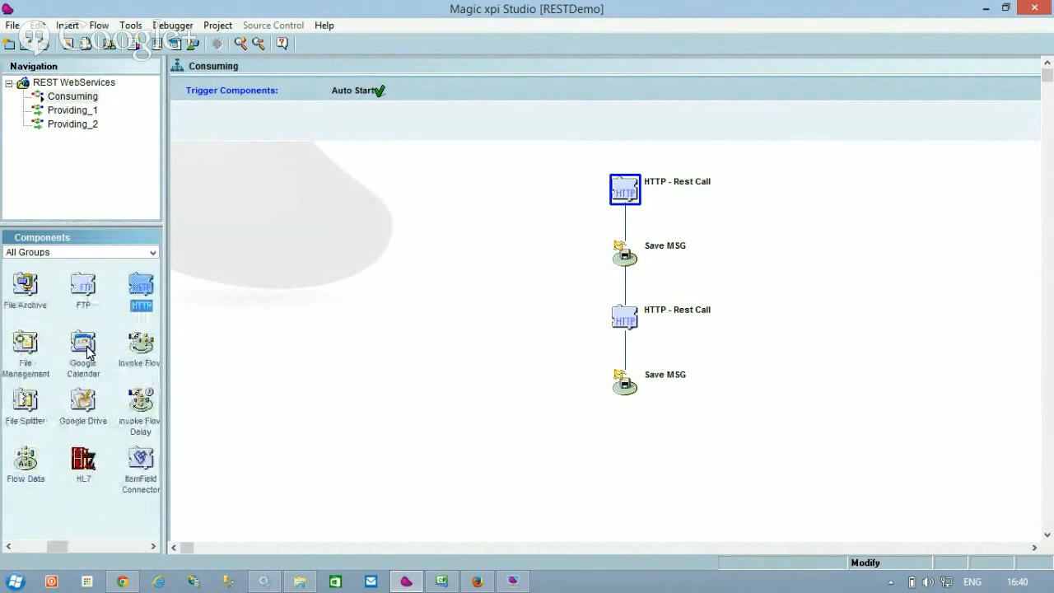
Select each of the two HTTP - Rest Call steps in the Consuming flow in turn
left_click(626, 196)
left_click(622, 305)
left_click(623, 183)
left_click(624, 306)
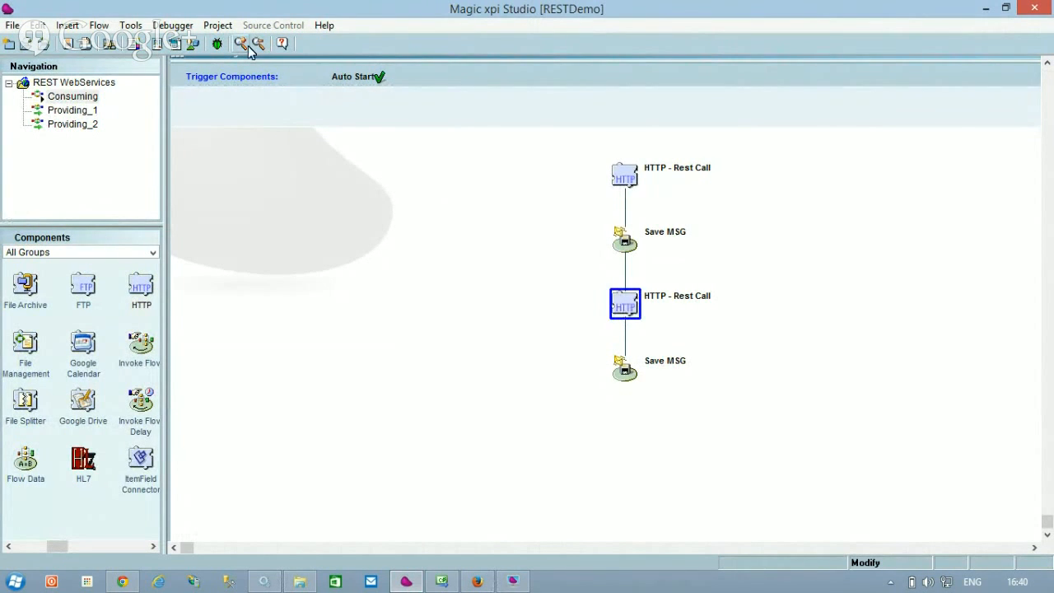
Review the URLs of the HTTP_1 and HTTP_2 resources in the project's resource settings and leave without saving
left_click(226, 29)
left_click(255, 92)
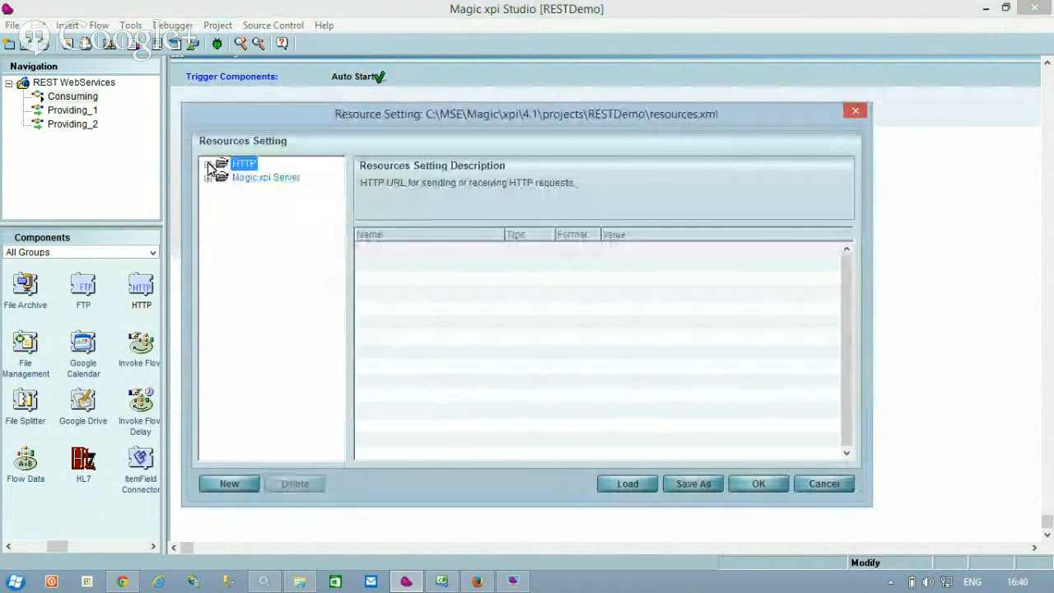
left_click(208, 163)
left_click(262, 178)
left_click(264, 192)
left_click(263, 178)
left_click(263, 191)
left_click(264, 178)
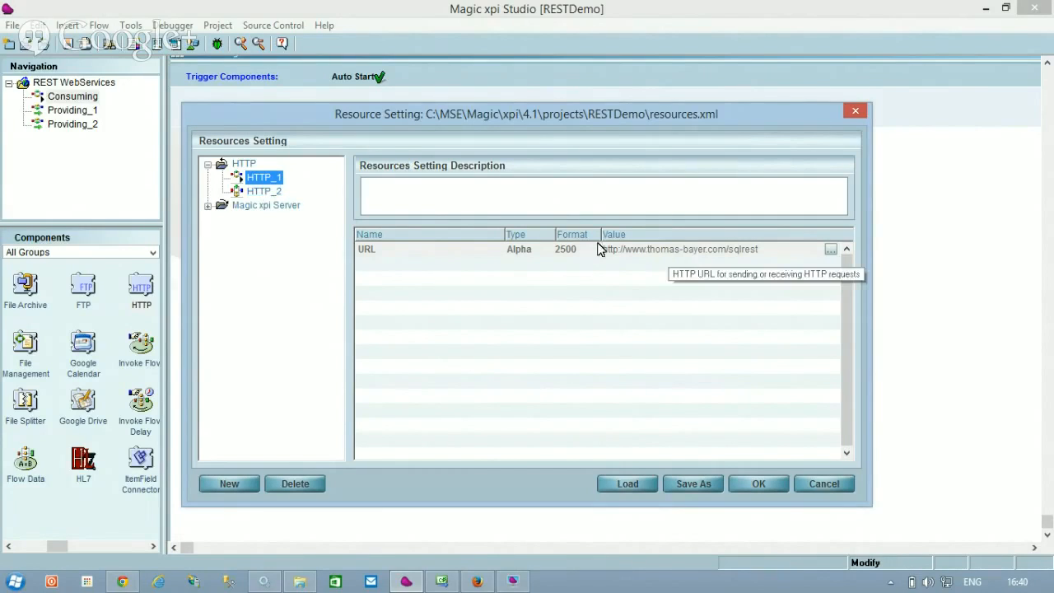
left_click(262, 191)
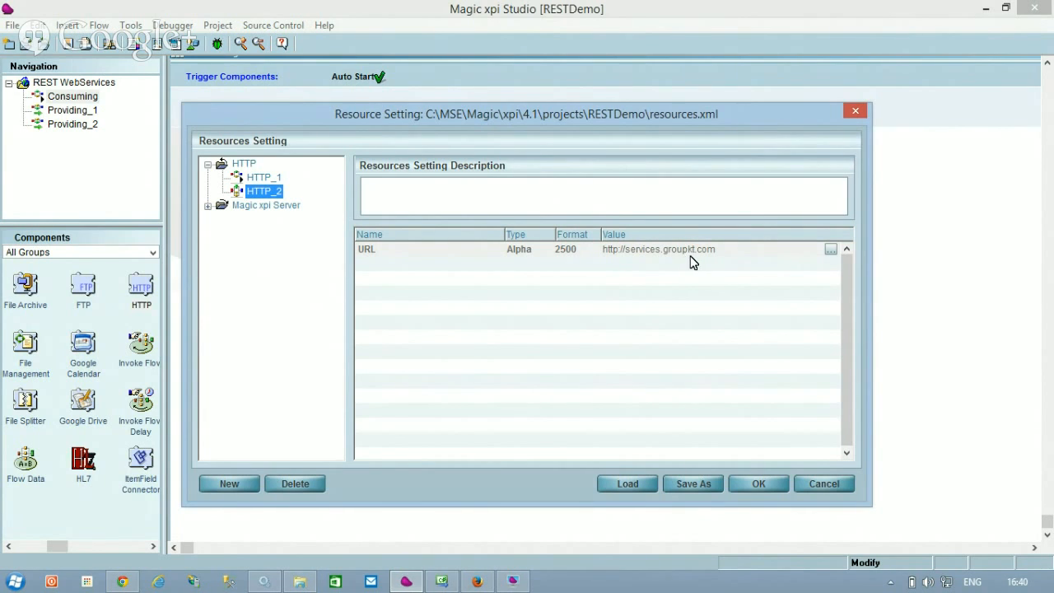
left_click(825, 485)
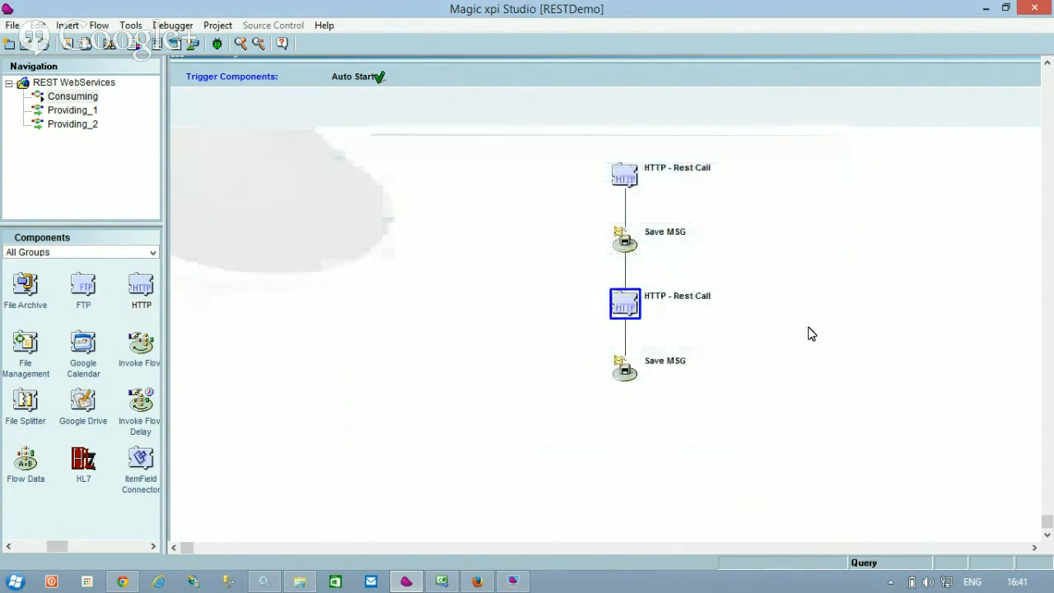
Inspect the REST method and the assigned resource in the properties of the first HTTP - Rest Call step
left_click(623, 178)
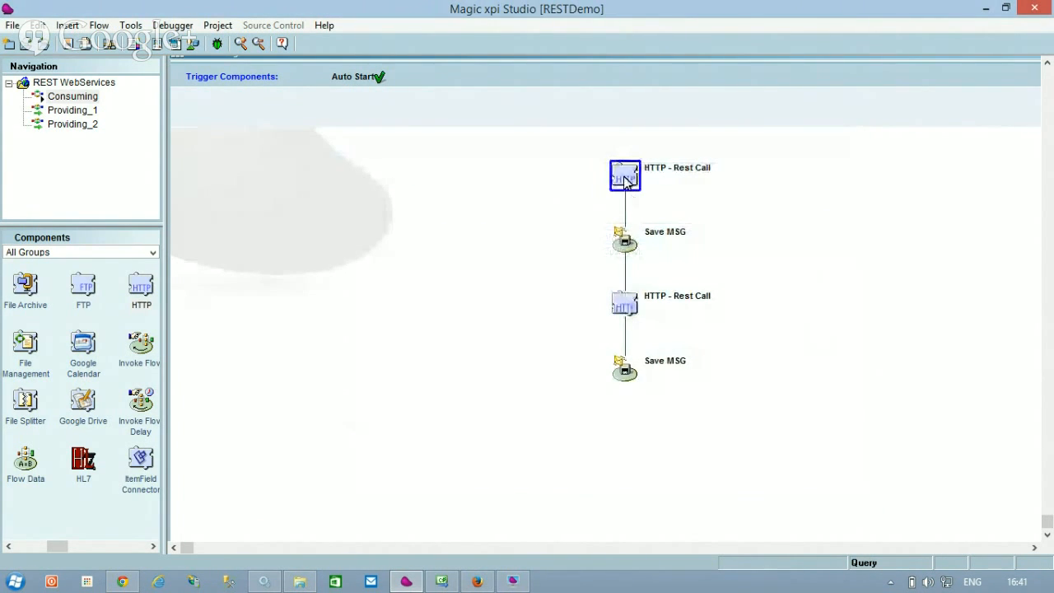
double_click(623, 177)
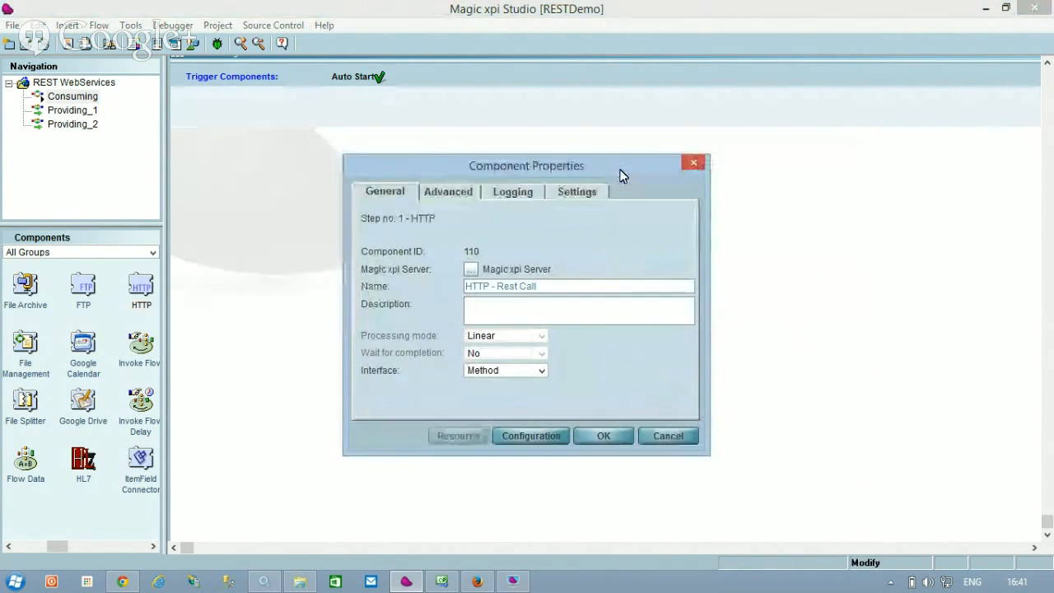
left_click(536, 434)
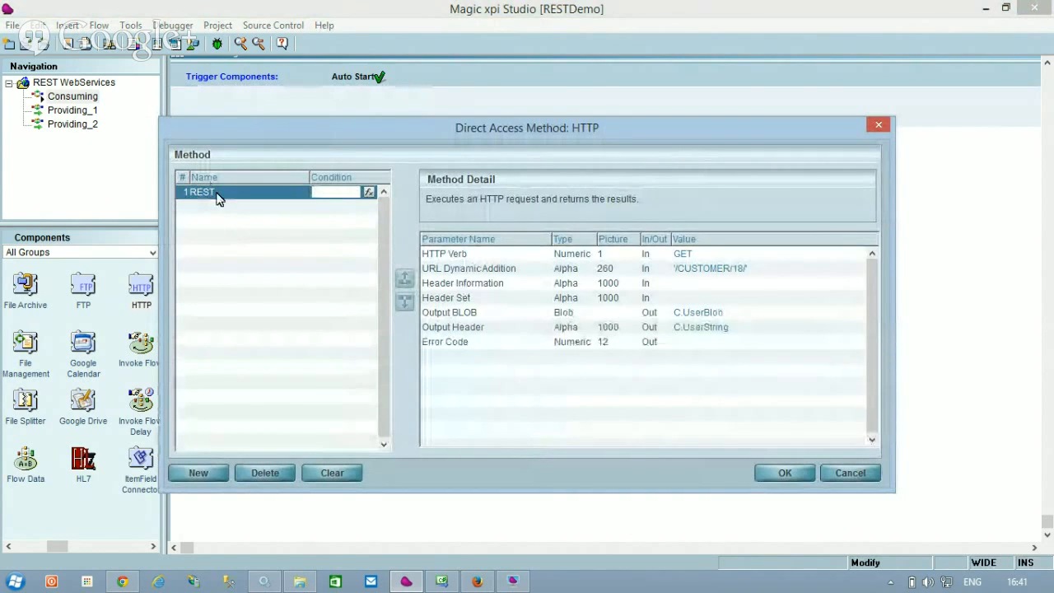
left_click(853, 473)
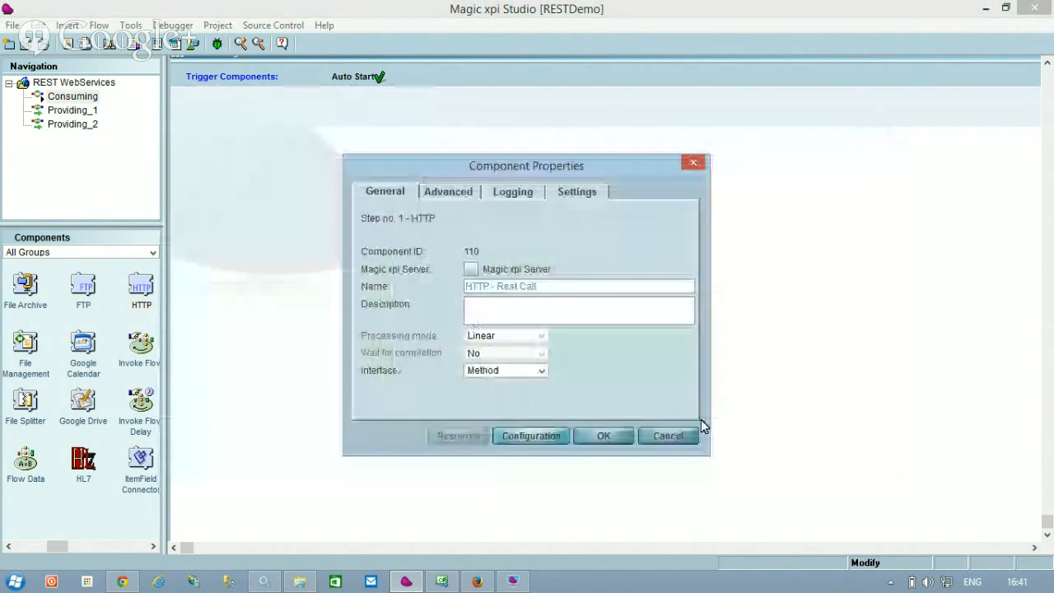
left_click(580, 189)
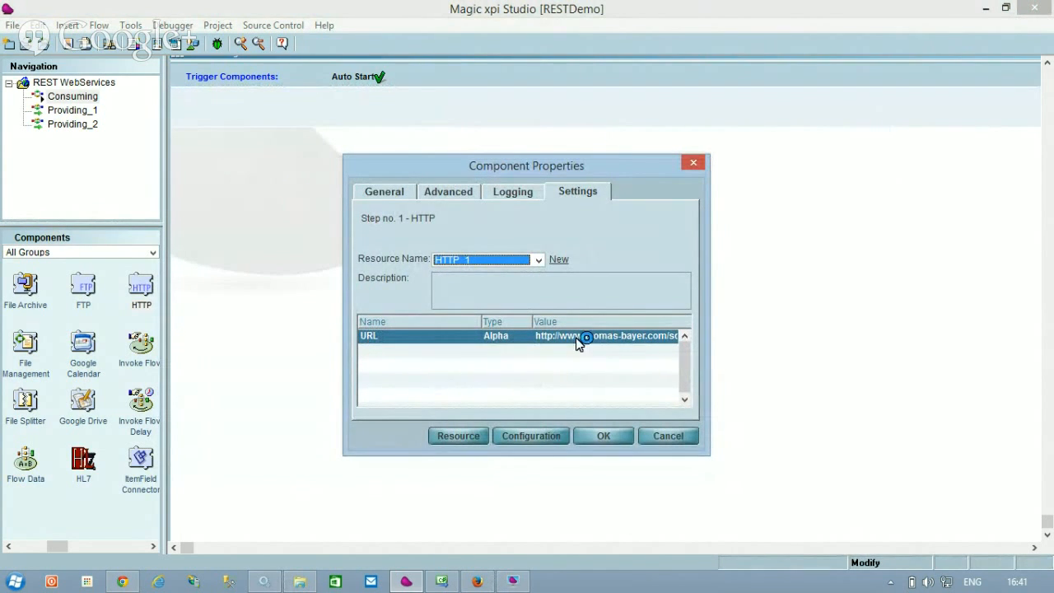
Reopen the first REST call's method configuration and review its available HTTP verbs and Header Information parameter
left_click(540, 438)
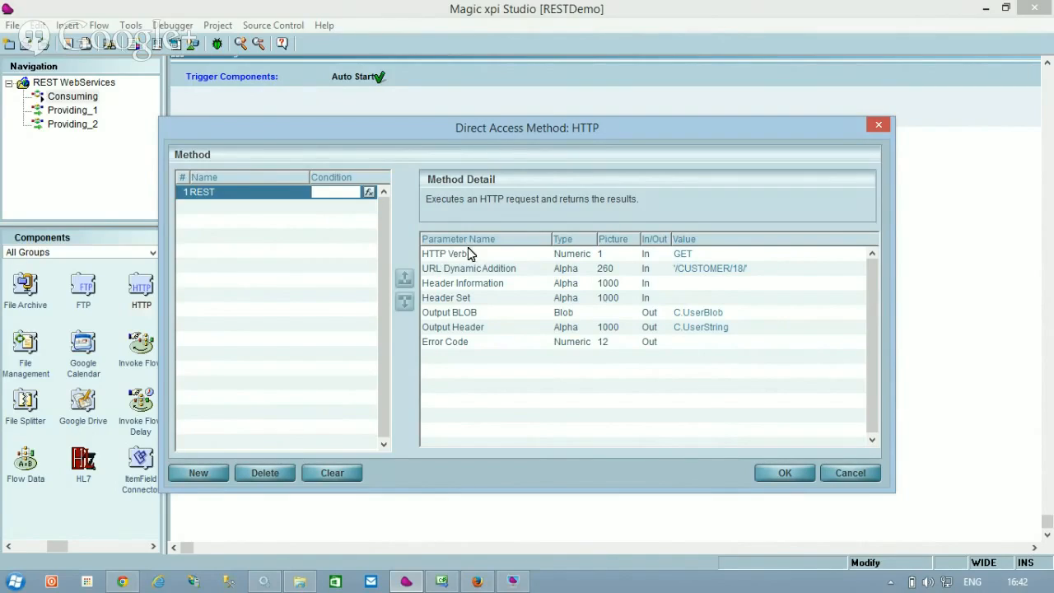
left_click(707, 253)
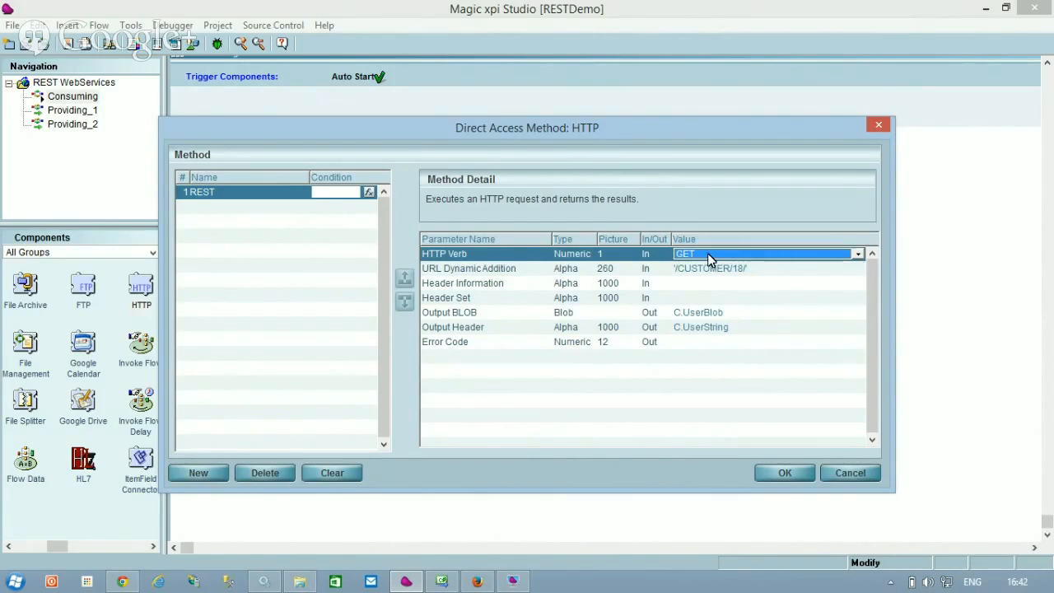
left_click(708, 253)
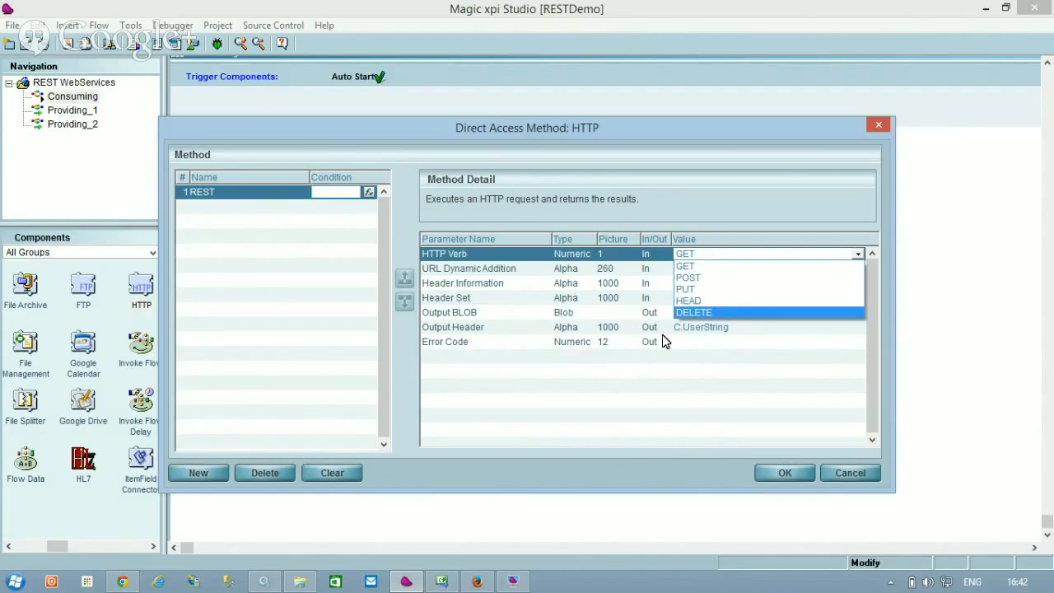
left_click(523, 281)
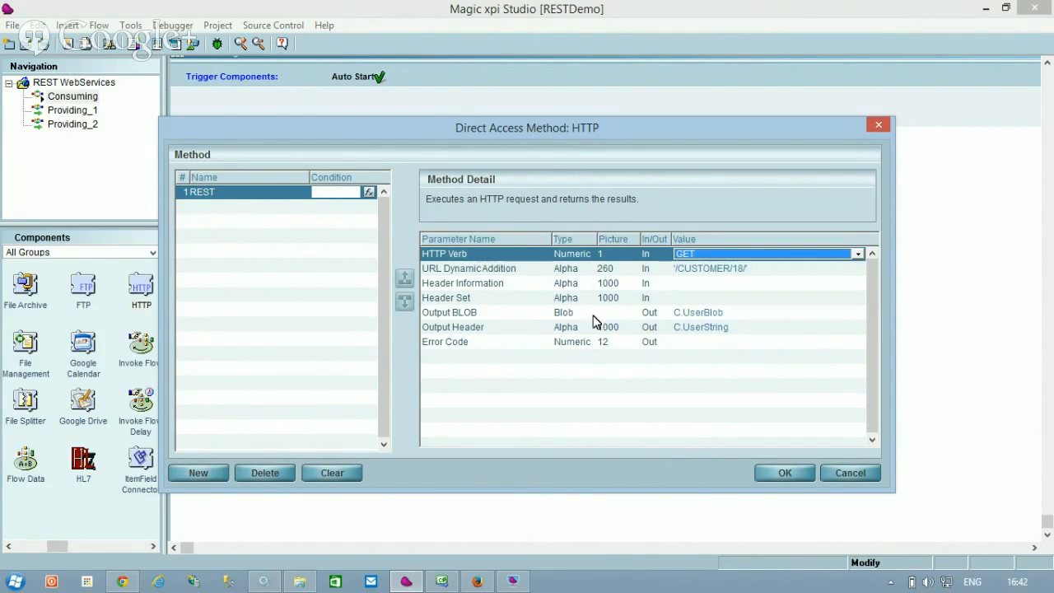
left_click(699, 284)
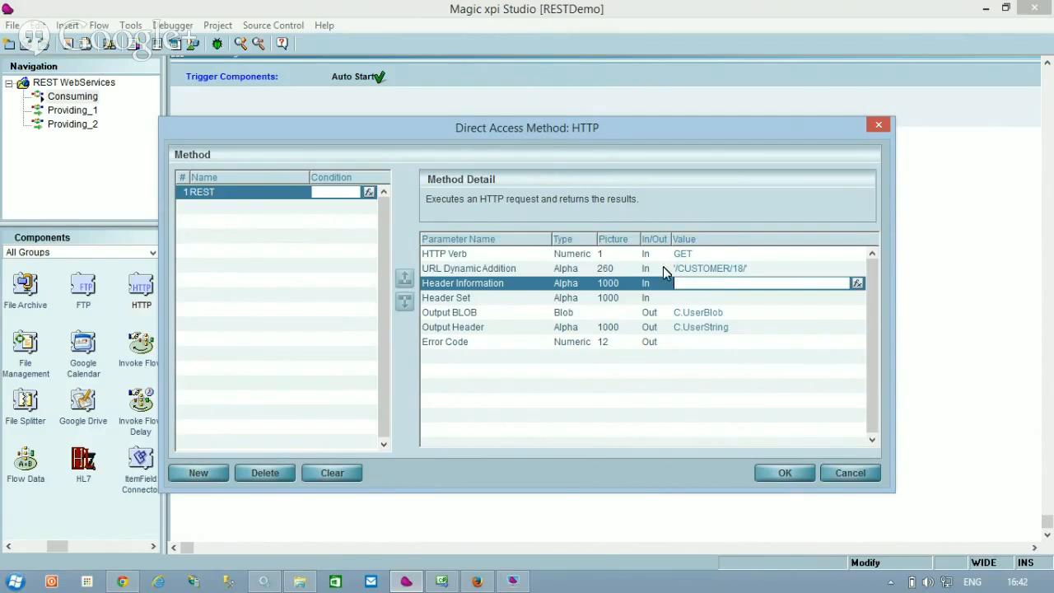
Try POST as the first REST call's HTTP verb, inspect the Data BLOB parameter, and restore the verb to GET
left_click(720, 258)
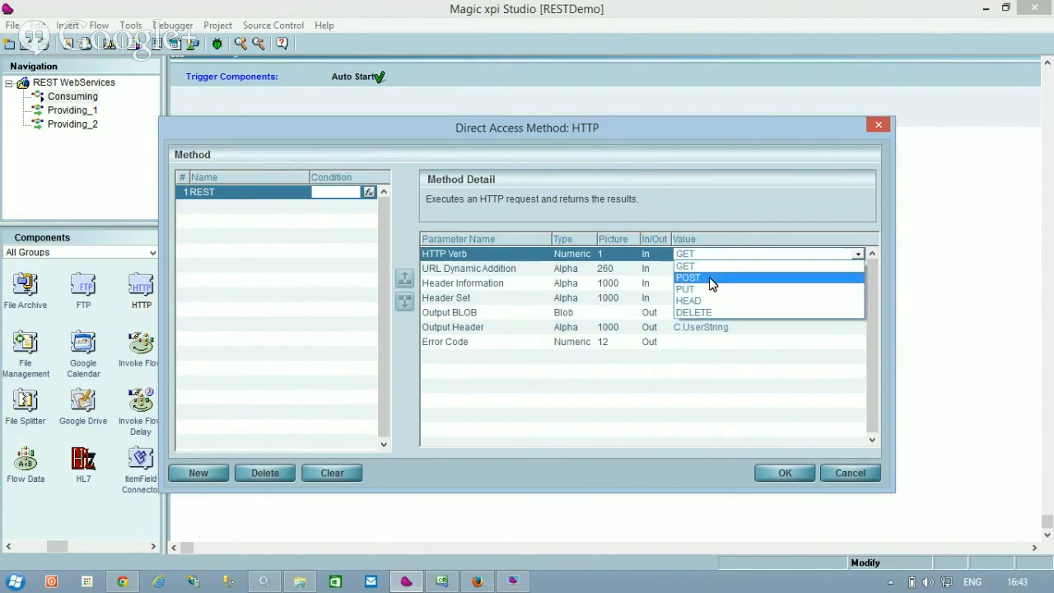
left_click(712, 282)
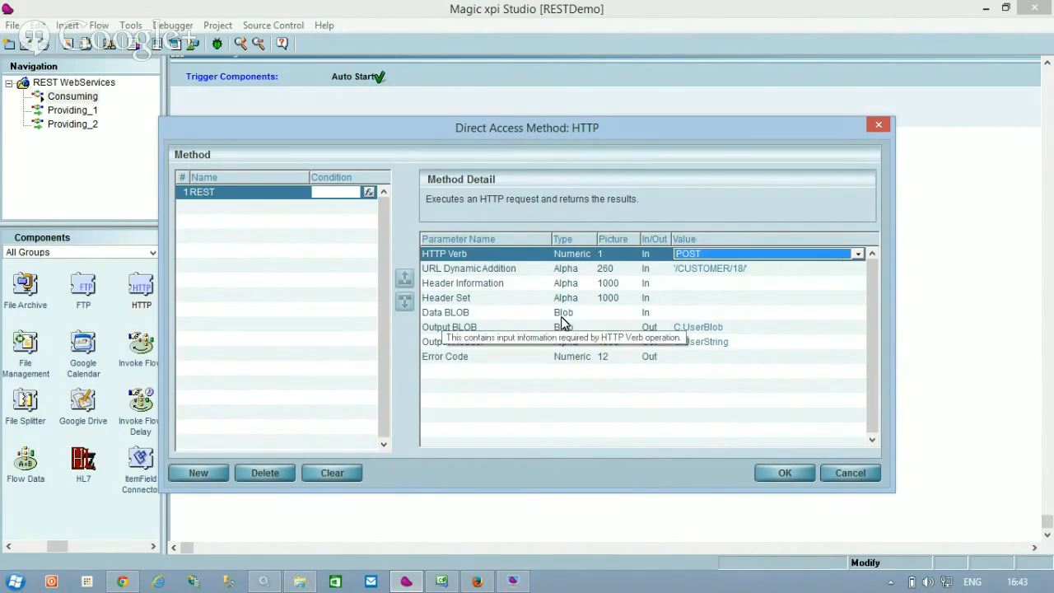
left_click(702, 313)
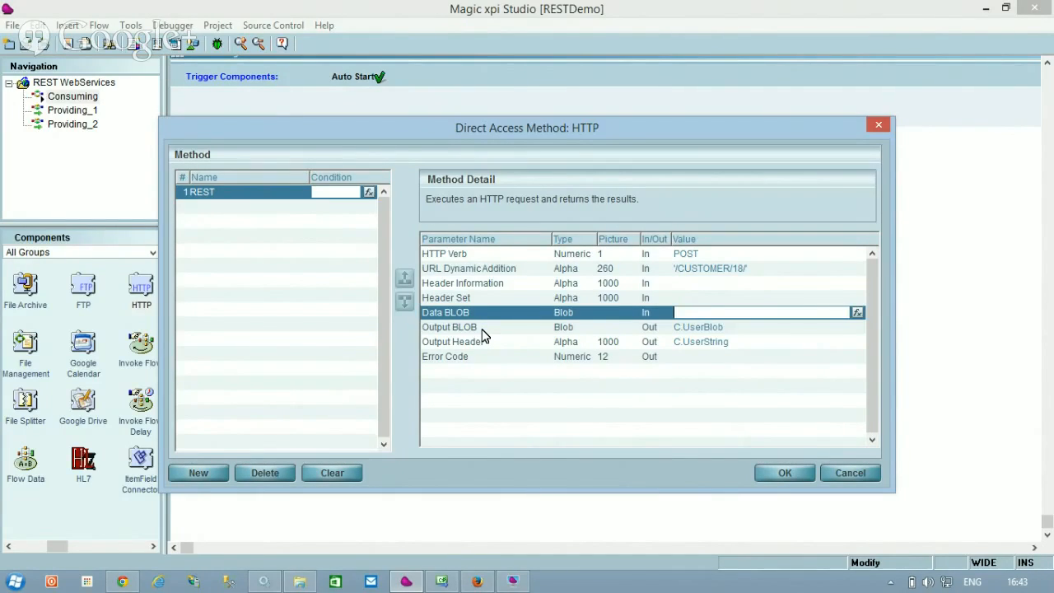
left_click(753, 257)
left_click(735, 264)
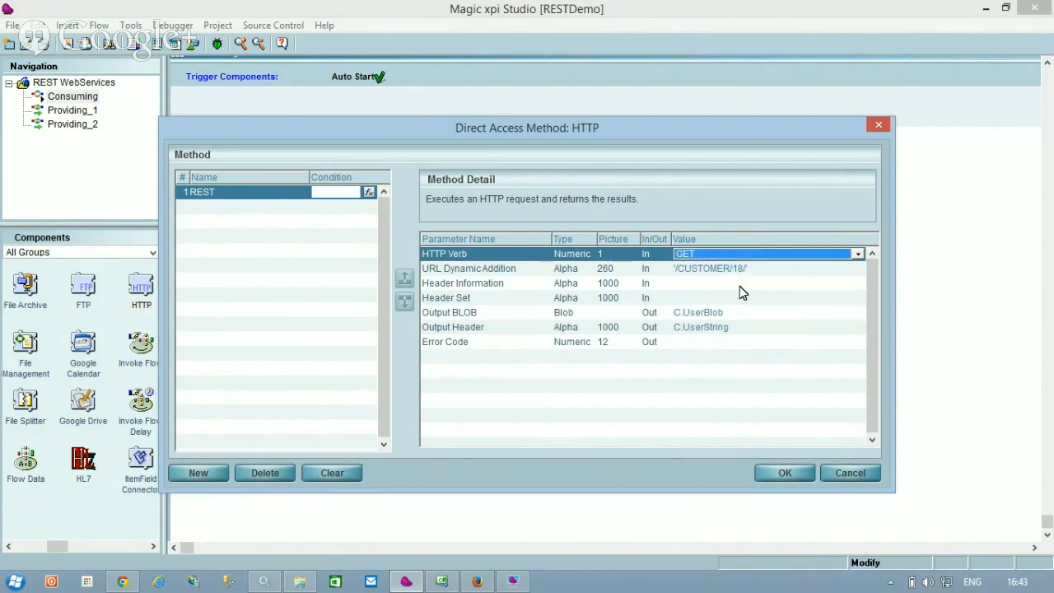
Review the first REST call's URL Dynamic Addition, Header Information and Output BLOB parameters, and leave its properties without saving
left_click(696, 271)
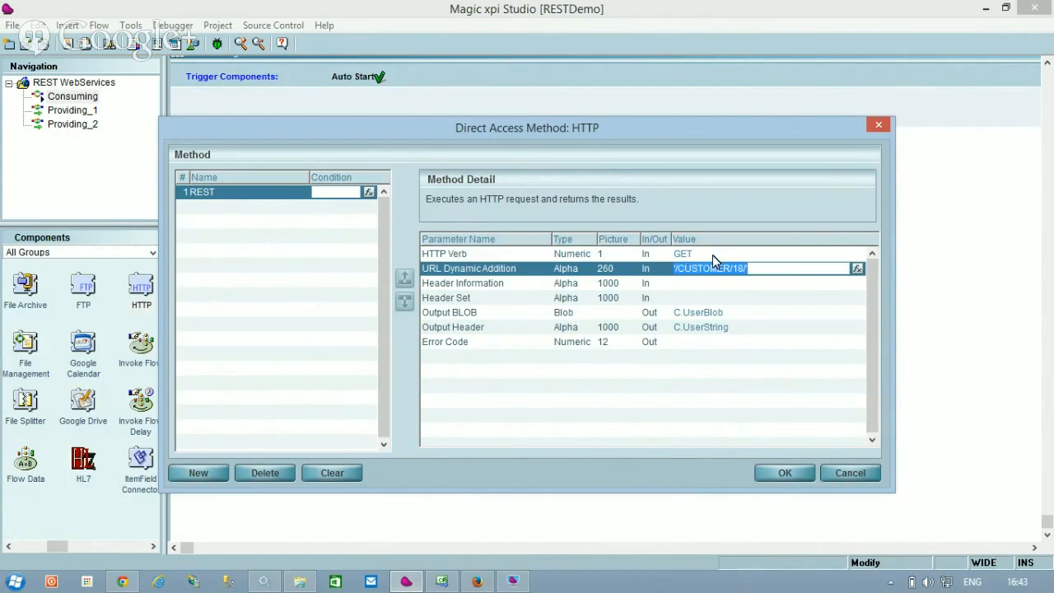
left_click(704, 285)
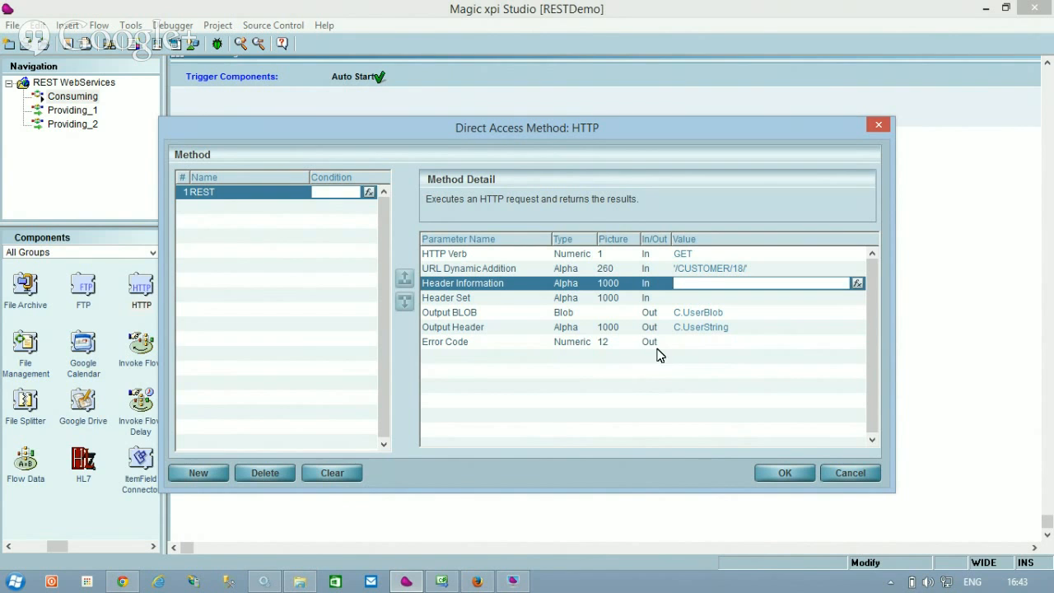
left_click(722, 314)
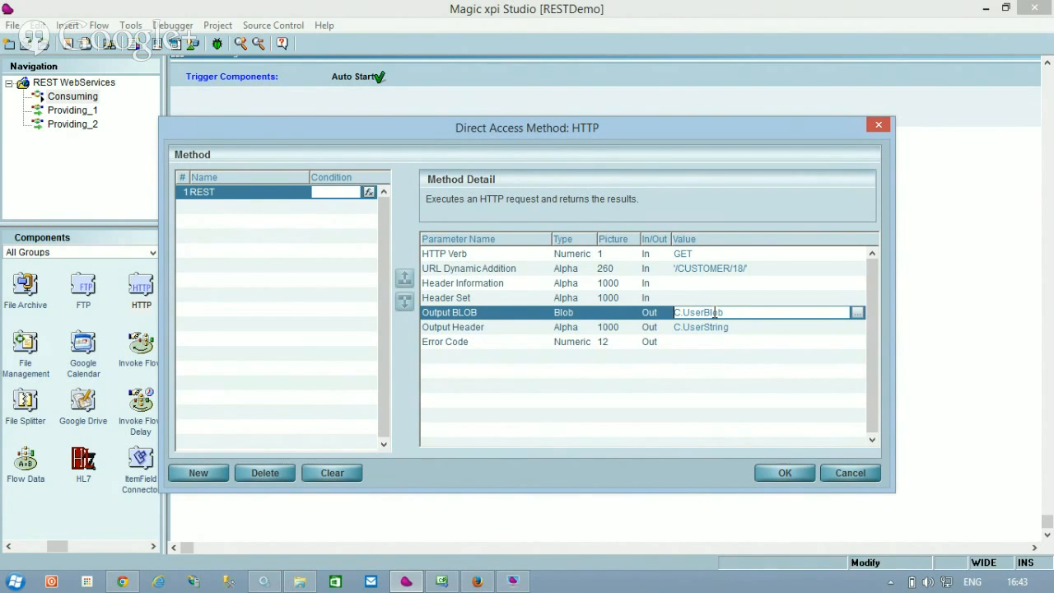
left_click(849, 474)
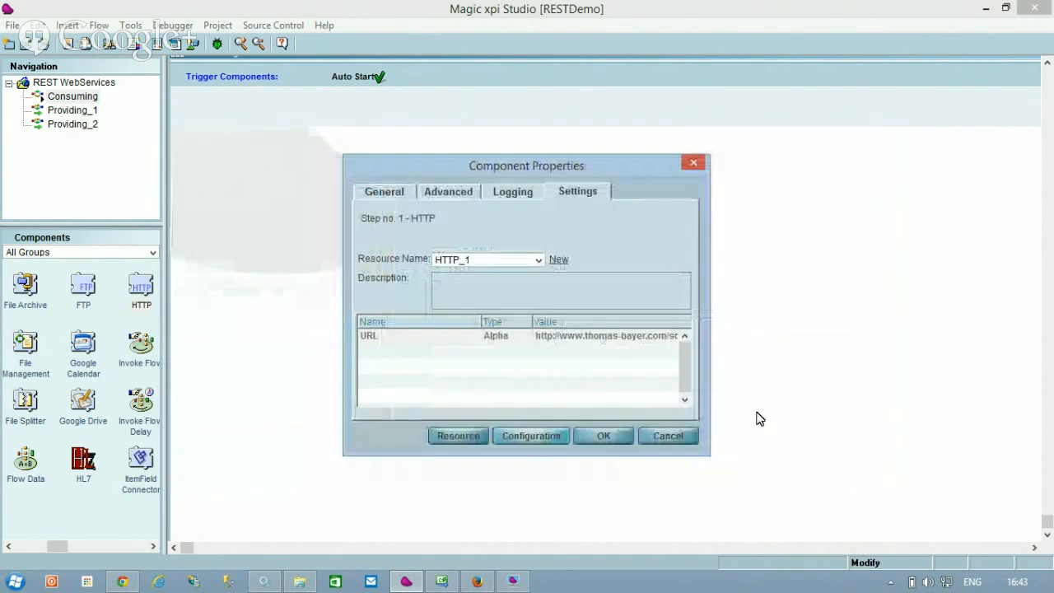
left_click(668, 435)
Review the message, blob and file extension parameters of the first Save MSG step and leave without saving
left_click(623, 245)
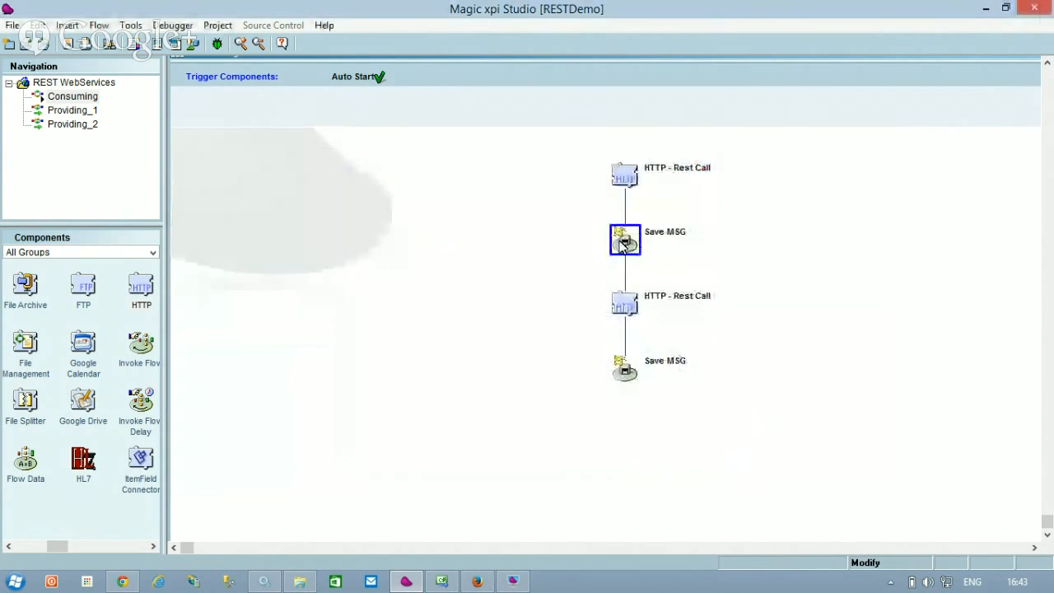
double_click(623, 245)
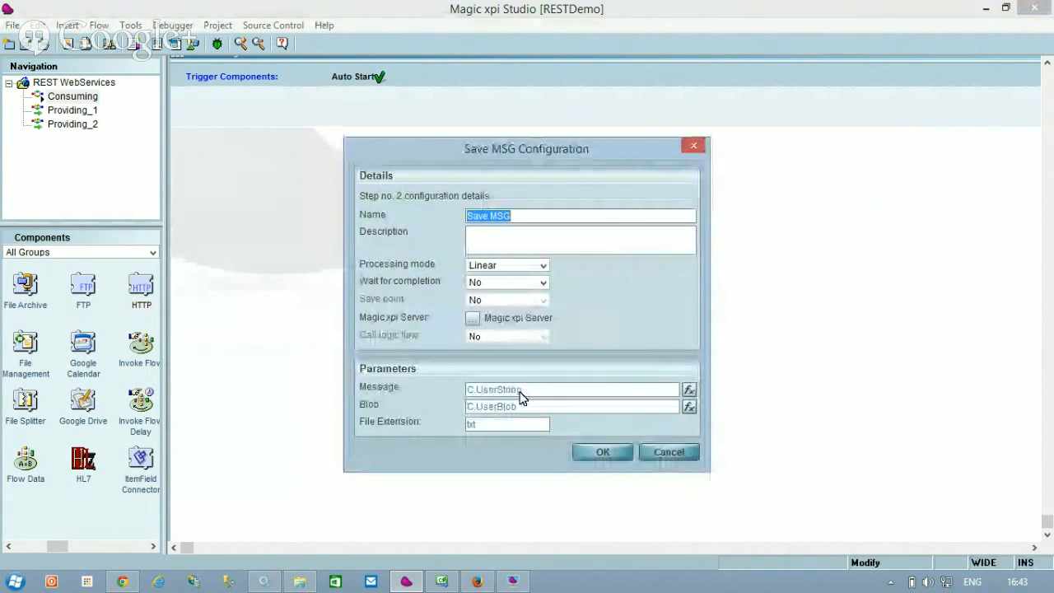
left_click(669, 453)
Check the logging options and assigned resource of the second HTTP - Rest Call step and leave without saving
double_click(625, 303)
left_click(513, 191)
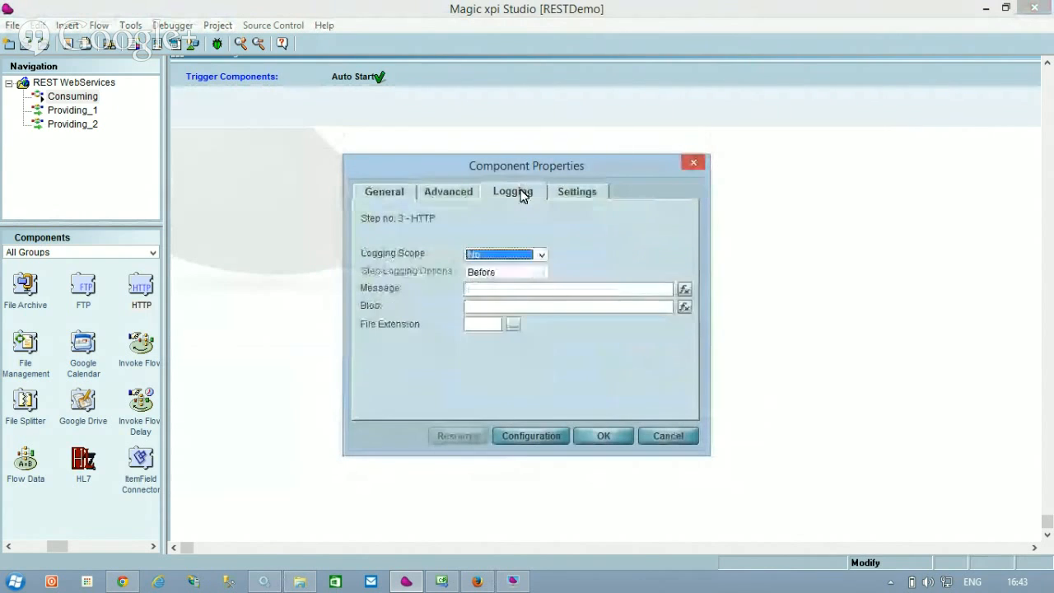
left_click(576, 191)
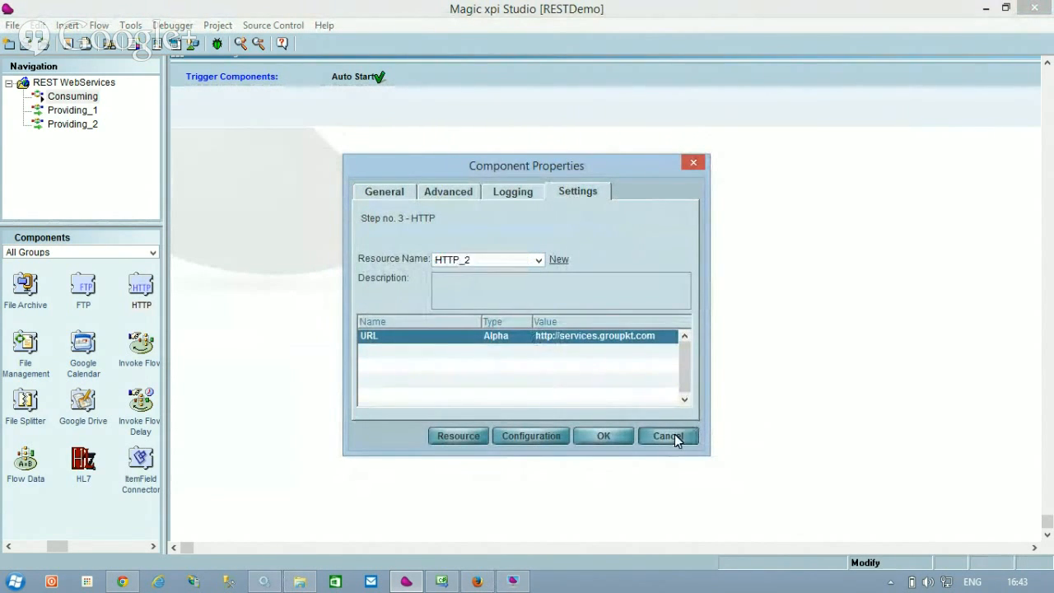
left_click(667, 435)
Review the second REST call's method parameters, including its URL Dynamic Addition and Header Information, and leave without saving
double_click(625, 301)
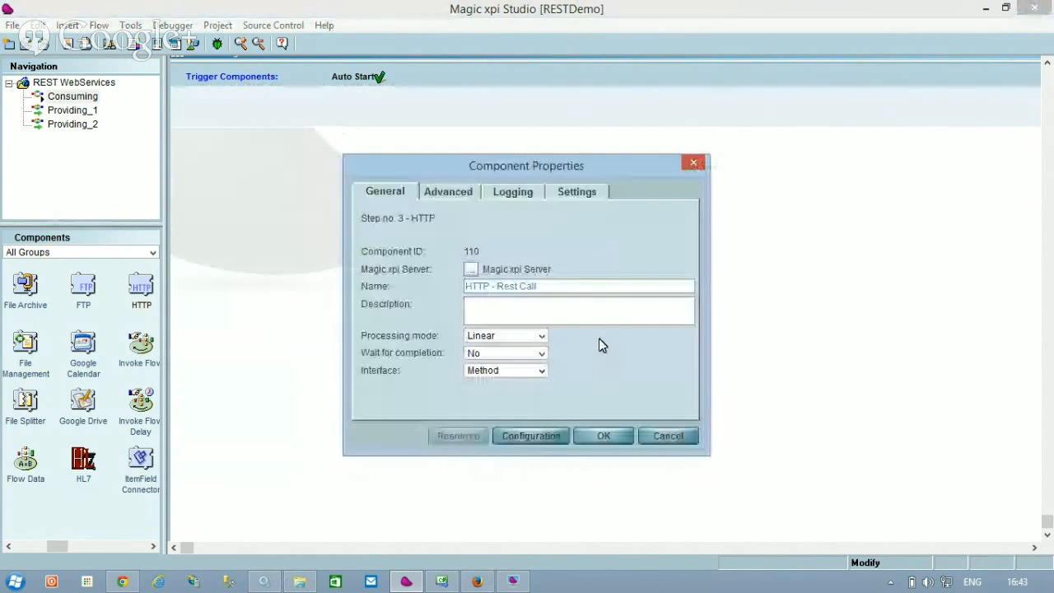
left_click(548, 435)
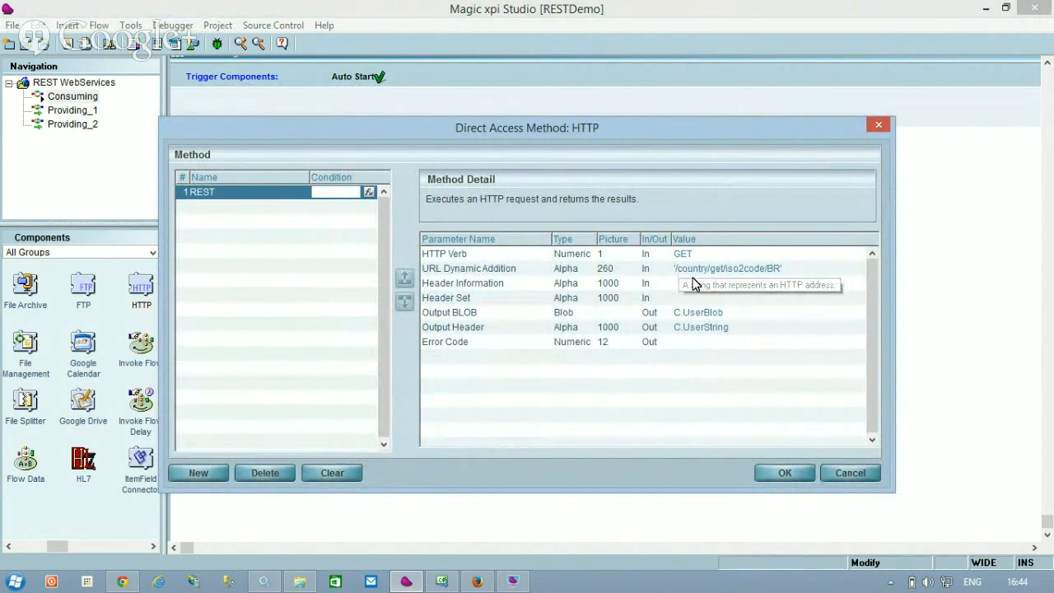
left_click(695, 284)
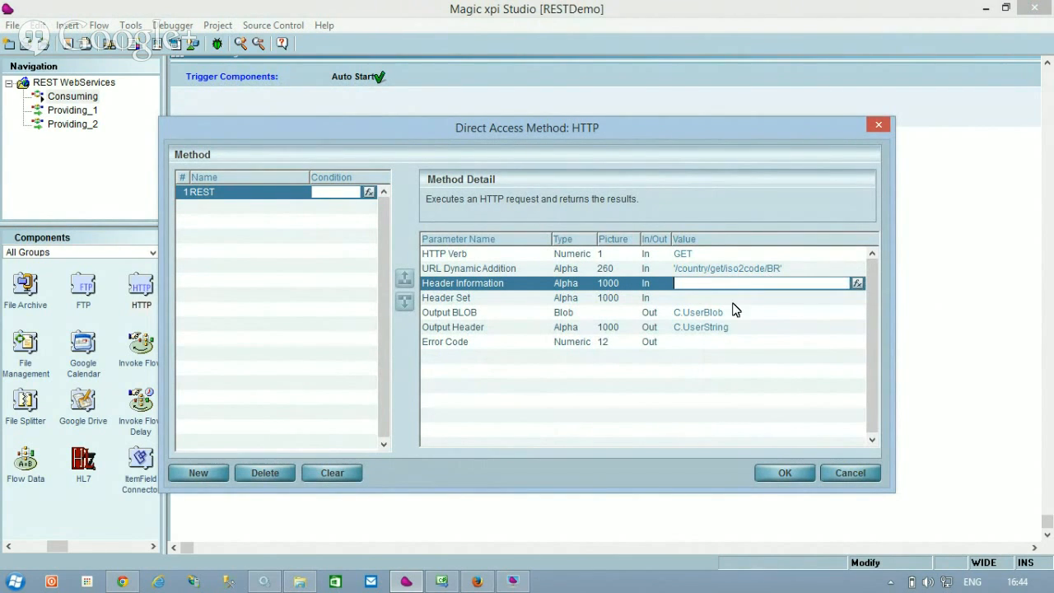
left_click(840, 474)
left_click(683, 439)
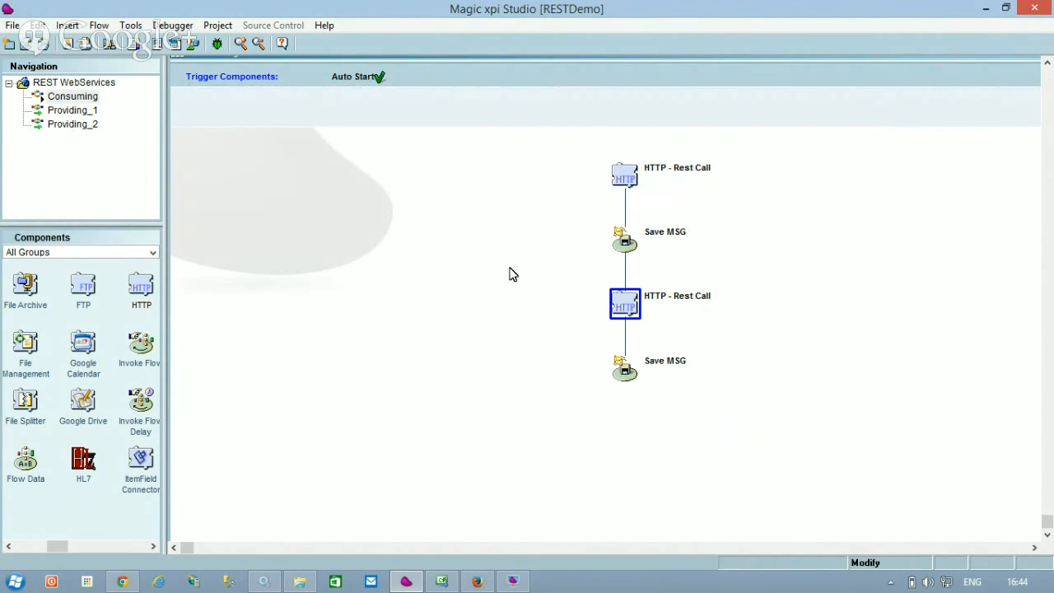
Switch to Magic xpi Monitor and start the RESTDemo project
left_click(514, 583)
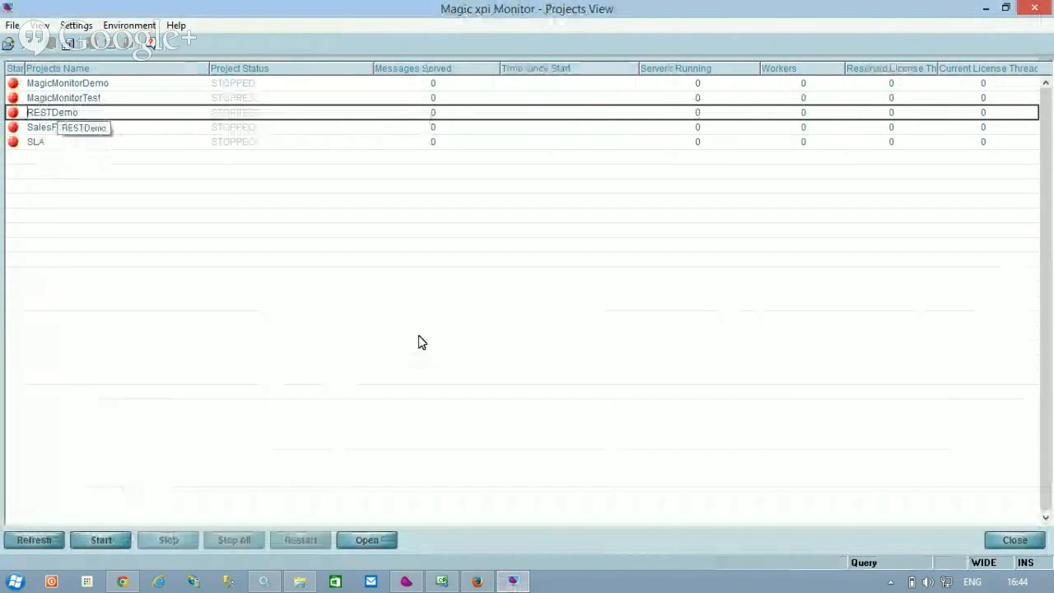
left_click(101, 543)
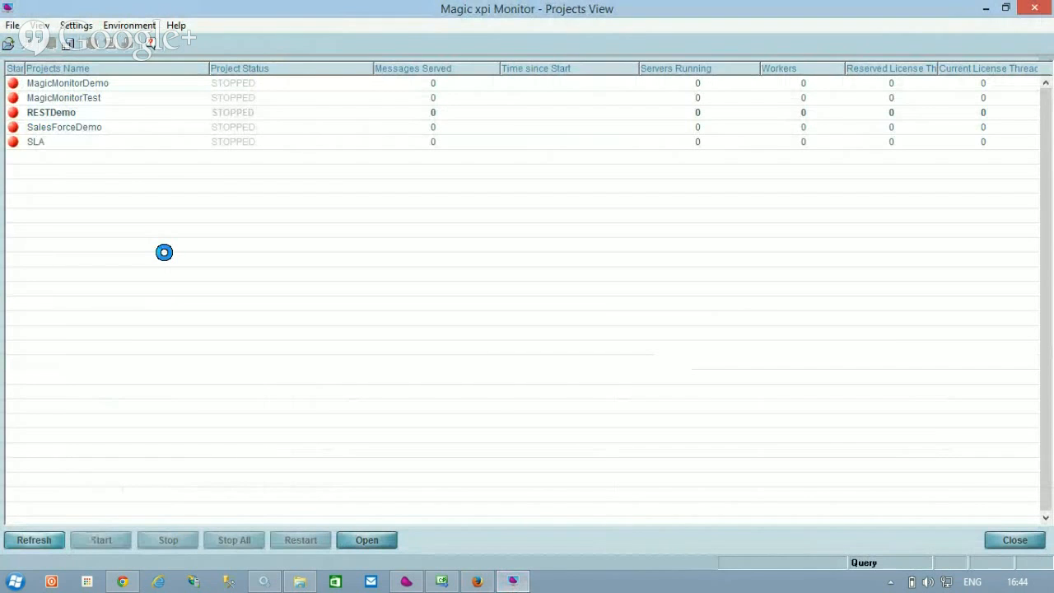
Return to Magic xpi Studio, check the resource settings of the Consuming flow's second HTTP - Rest Call, and leave its properties without saving
left_click(406, 582)
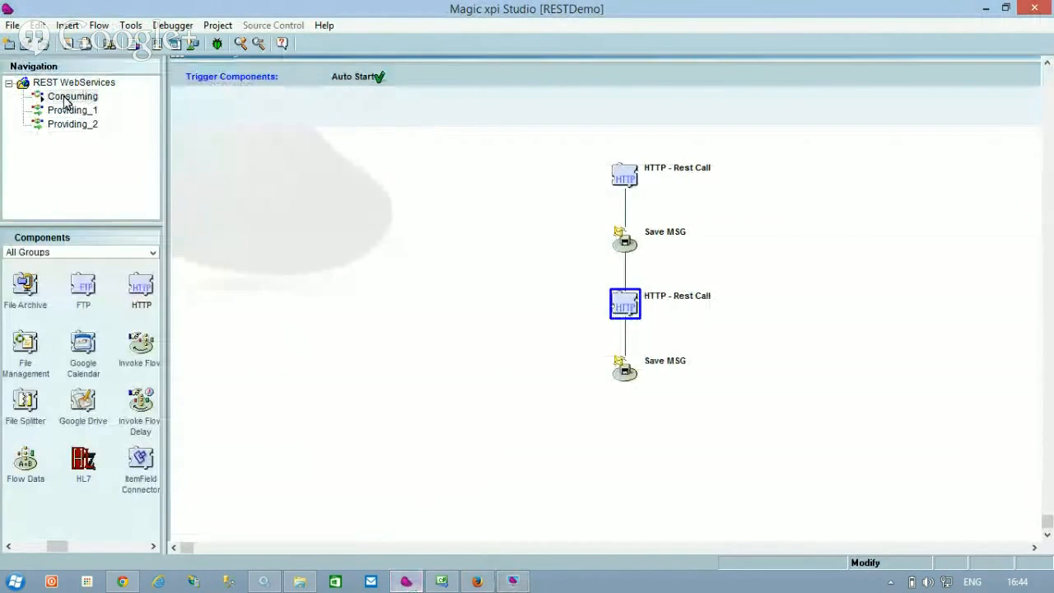
left_click(68, 96)
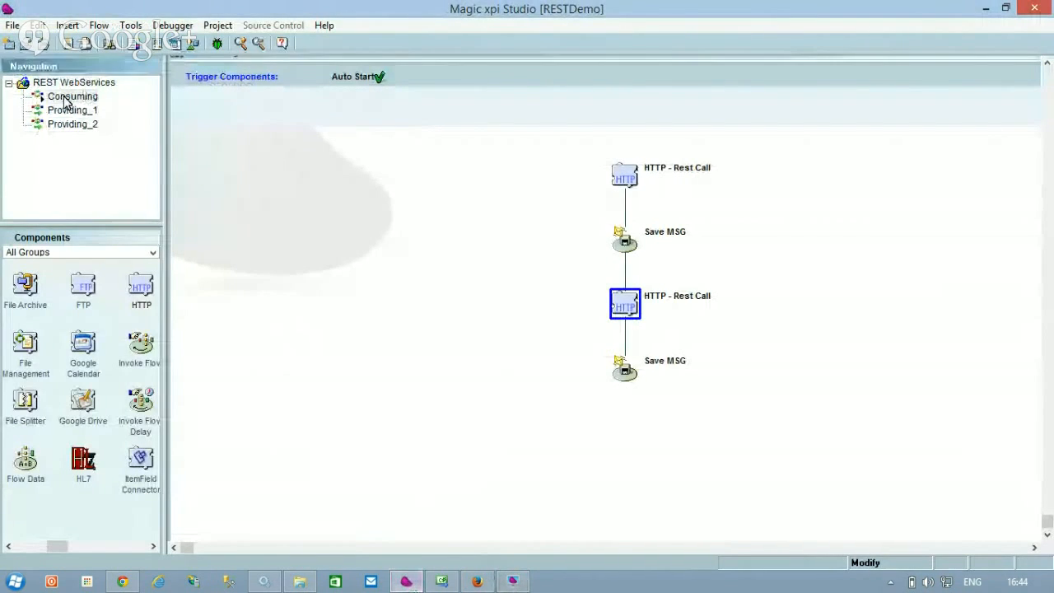
left_click(248, 152)
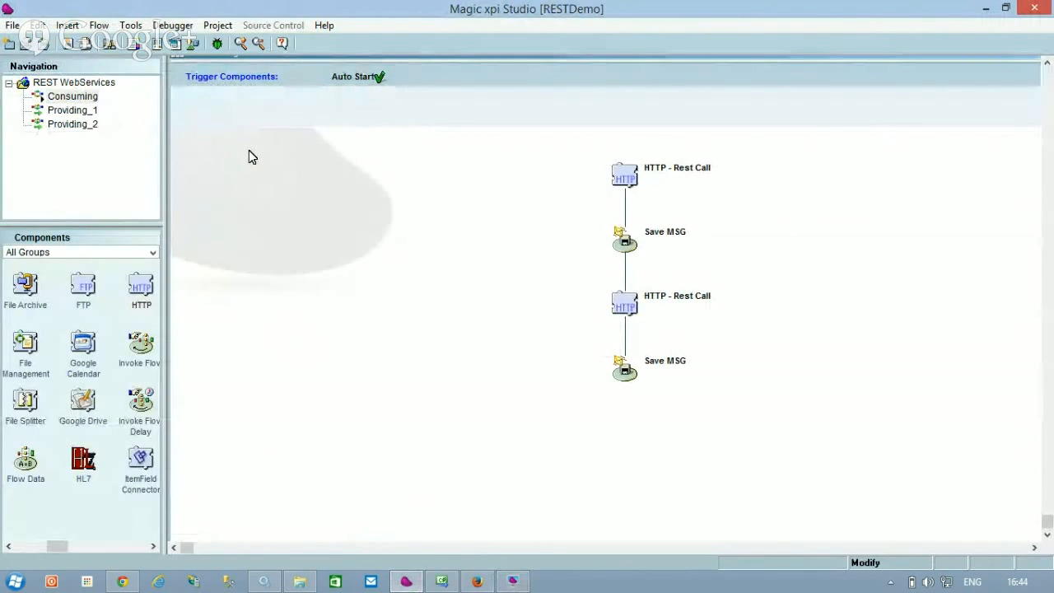
left_click(626, 175)
left_click(630, 297)
left_click(630, 180)
left_click(628, 303)
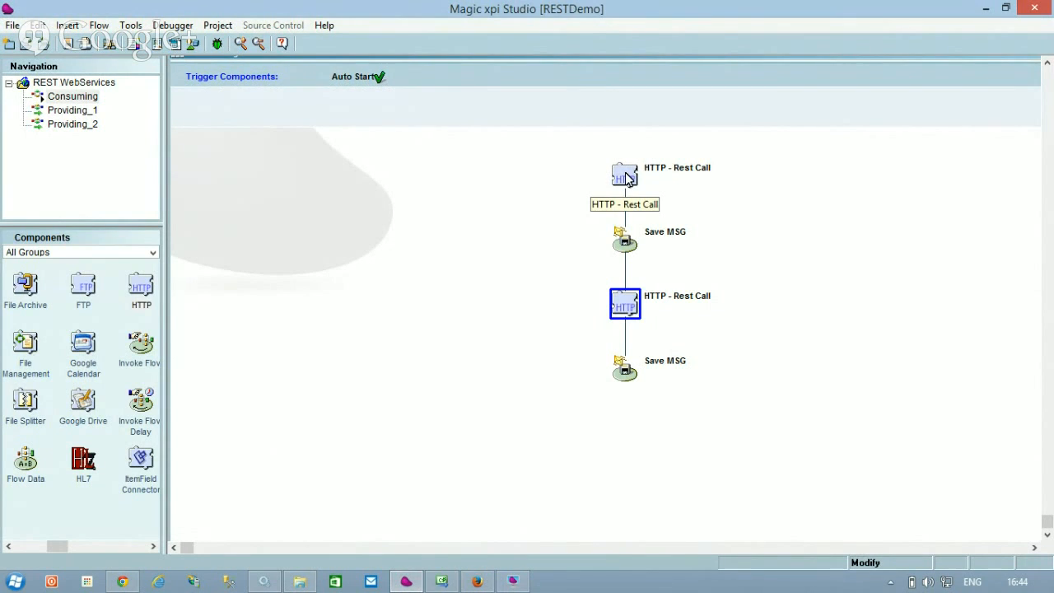
double_click(625, 307)
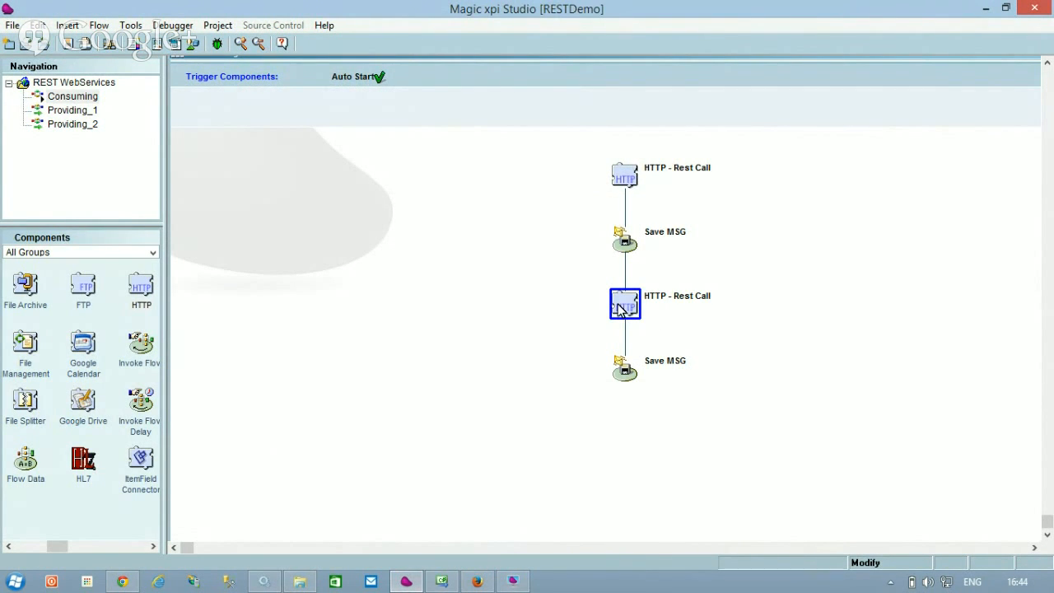
left_click(567, 191)
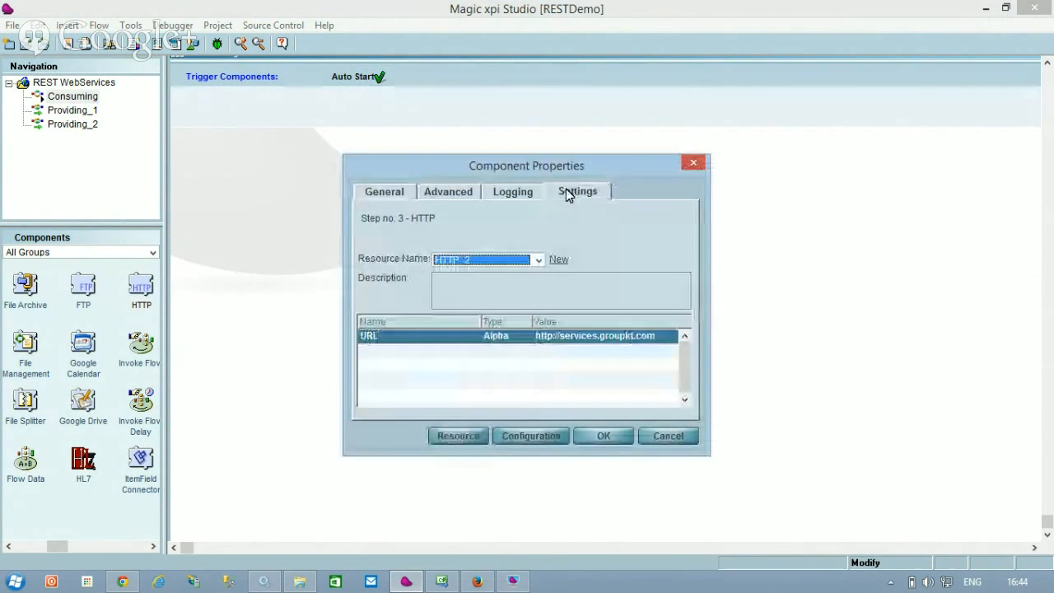
left_click(669, 436)
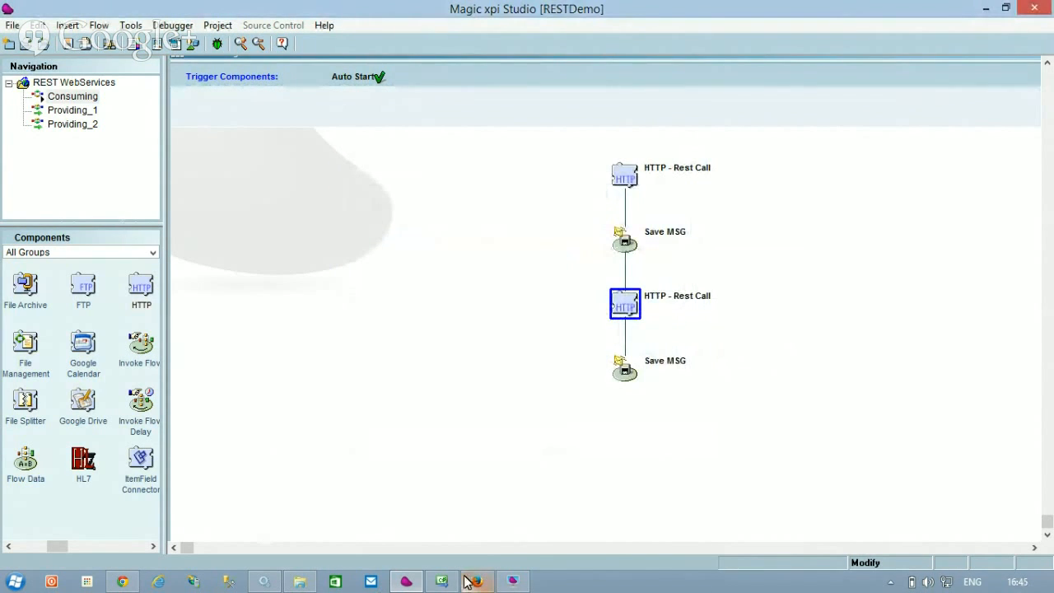
Switch to Magic xpi Monitor, refresh the project list and open the activity log of RESTDemo
left_click(513, 581)
left_click(37, 542)
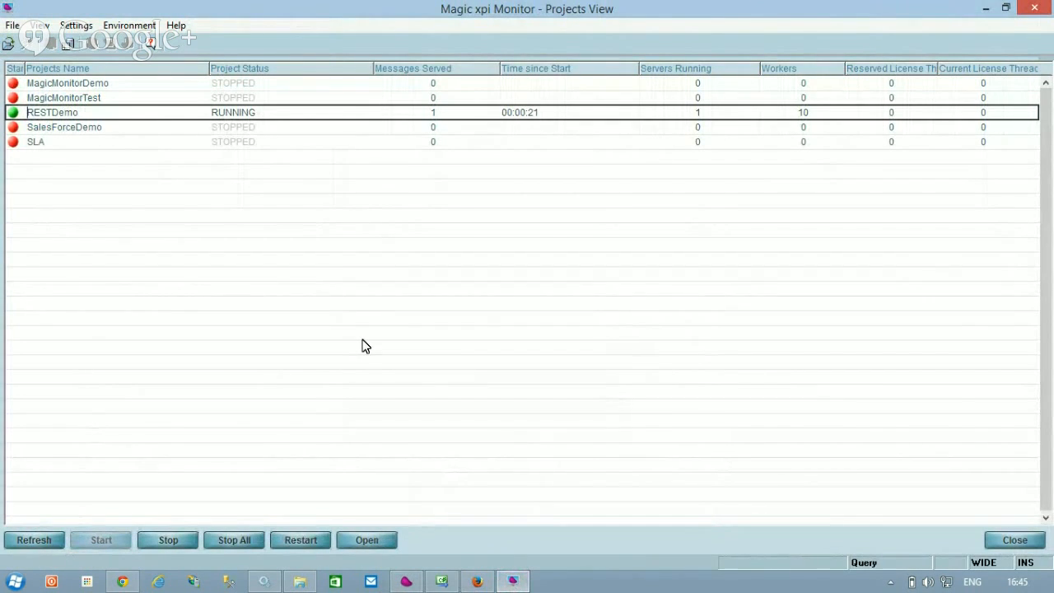
left_click(366, 537)
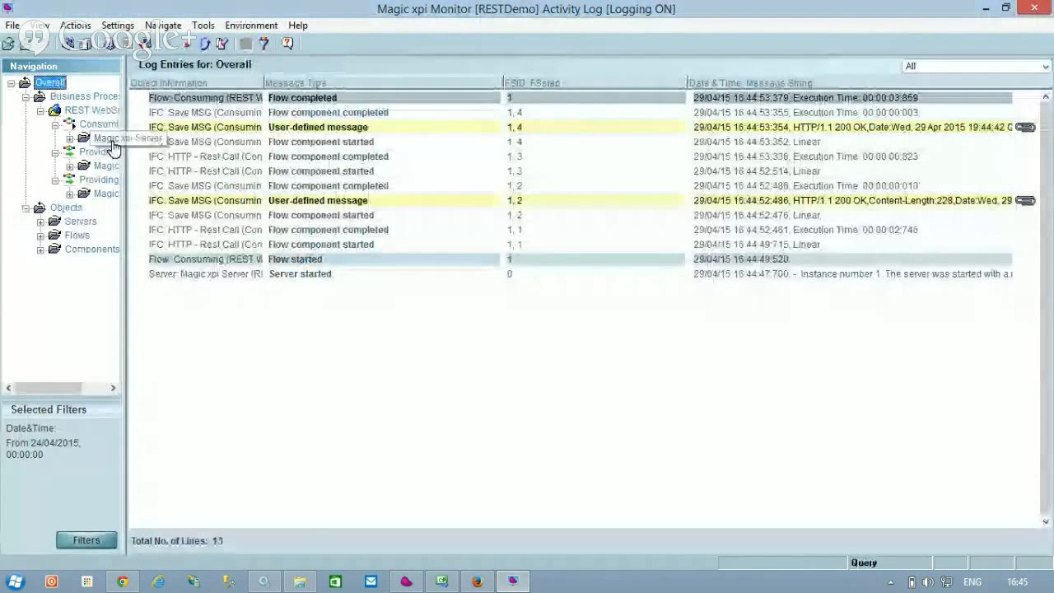
View the details and attached blob of the user-defined message logged at step 1, 2, and close both
left_click(238, 215)
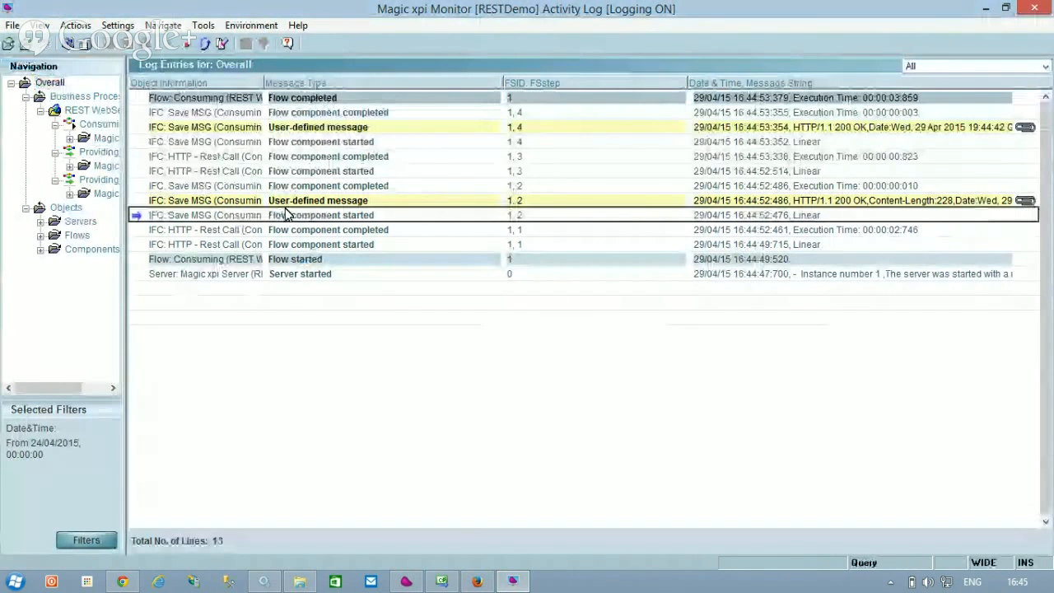
left_click(297, 204)
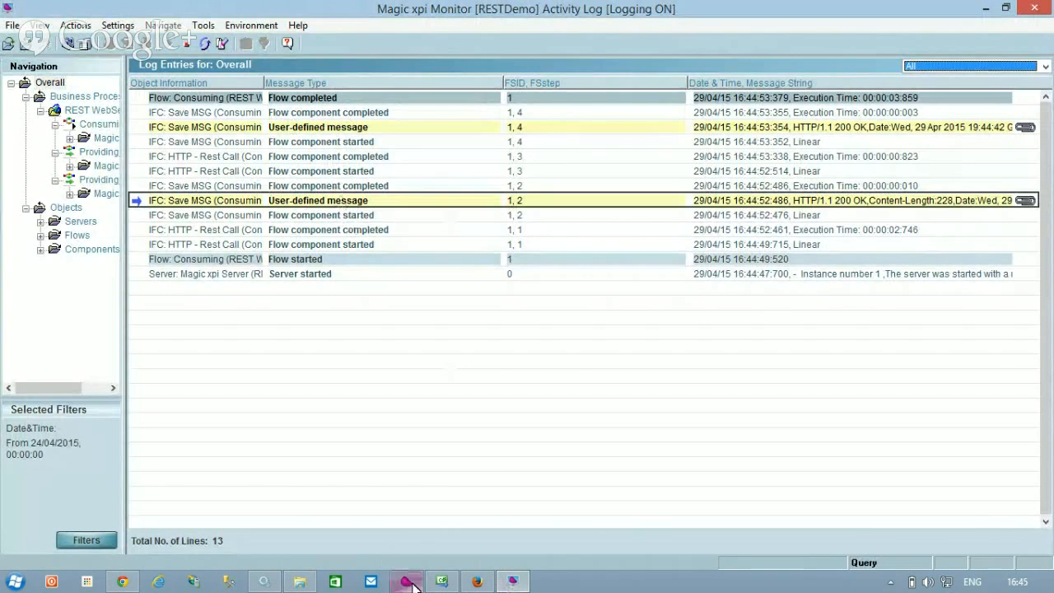
double_click(323, 202)
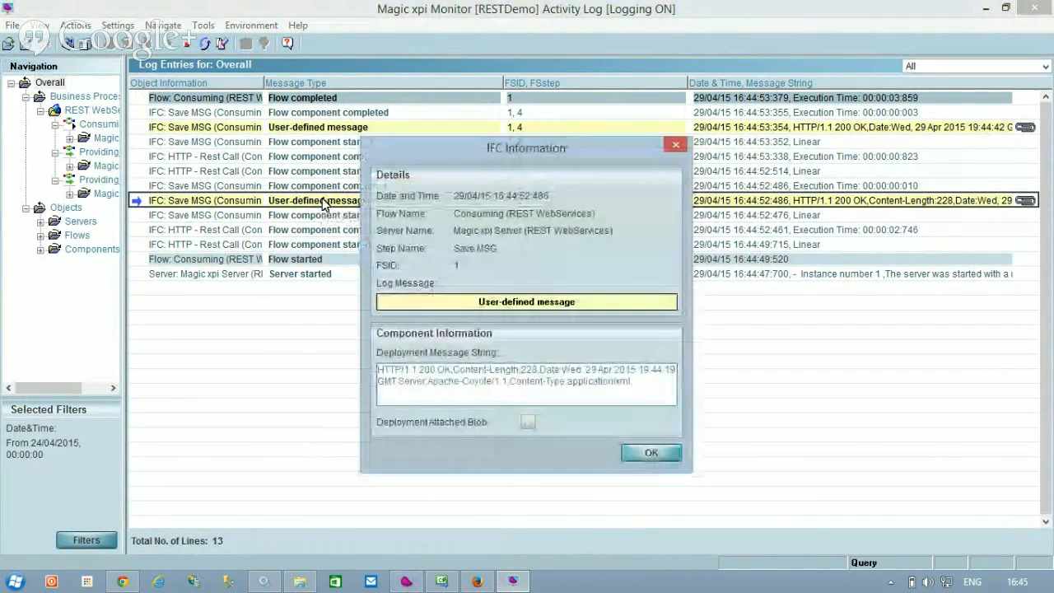
left_click(528, 423)
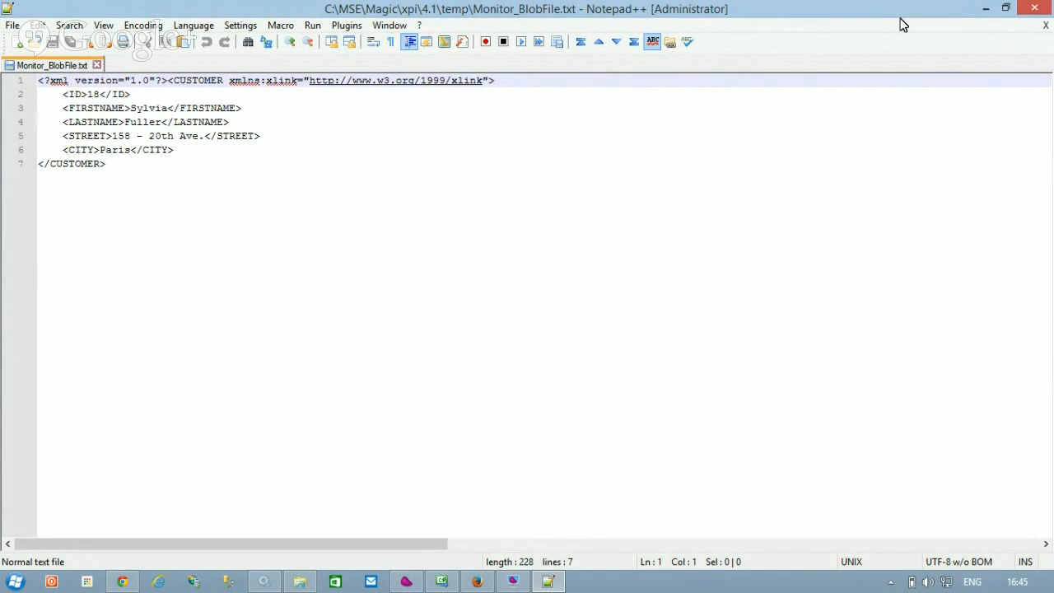
left_click(1036, 10)
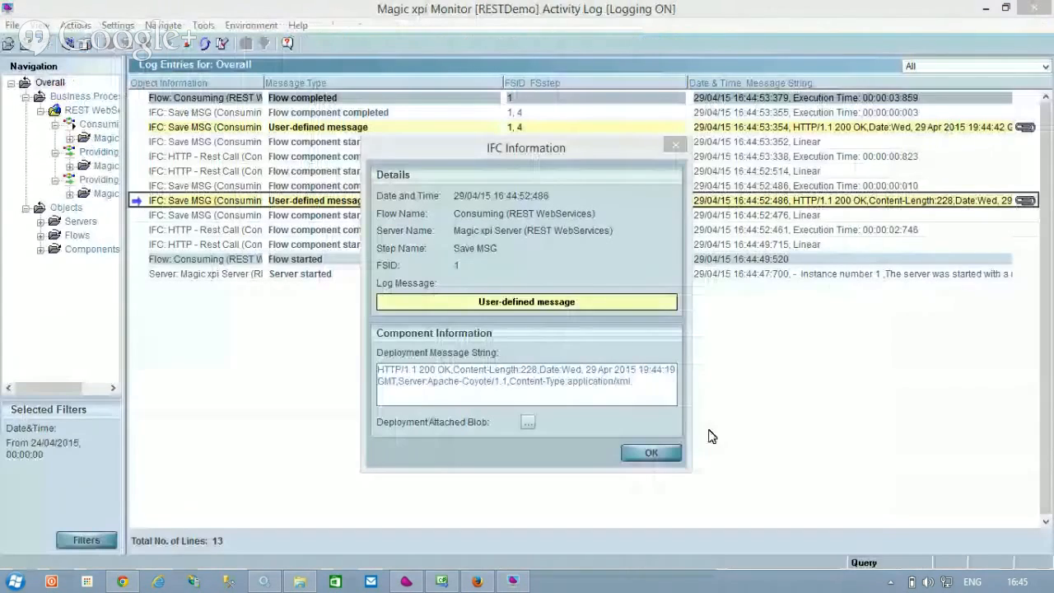
left_click(651, 453)
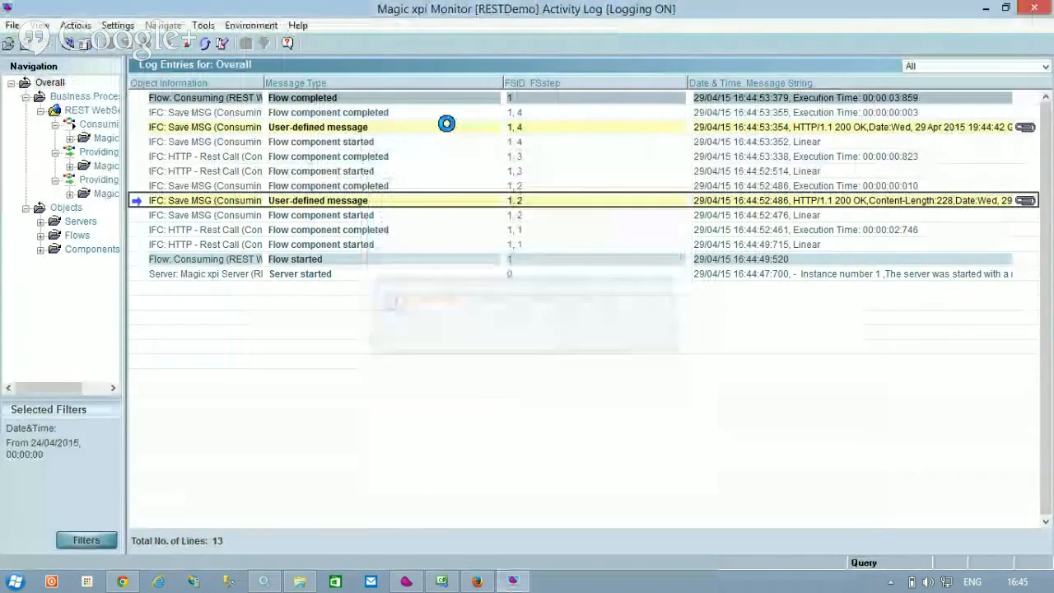
View the details and attached blob of the user-defined message logged at step 1, 4, and close both
double_click(449, 130)
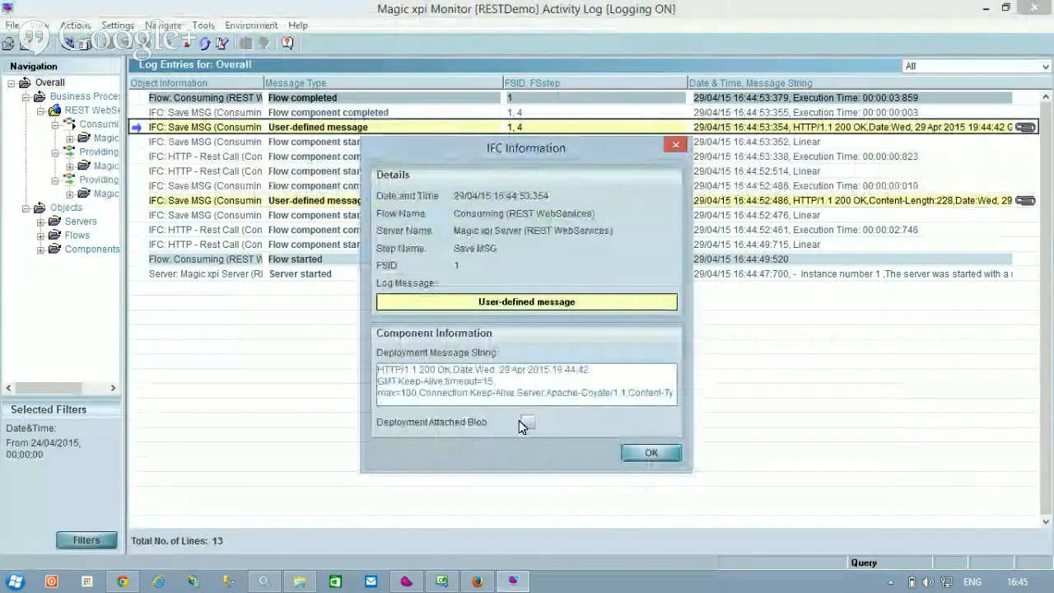
left_click(527, 424)
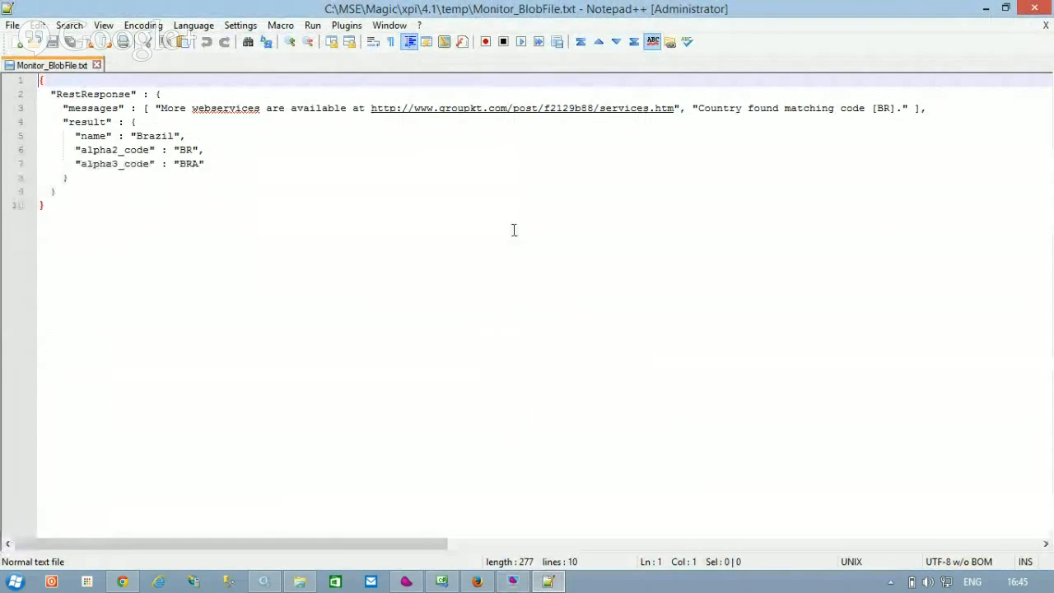
left_click(1036, 9)
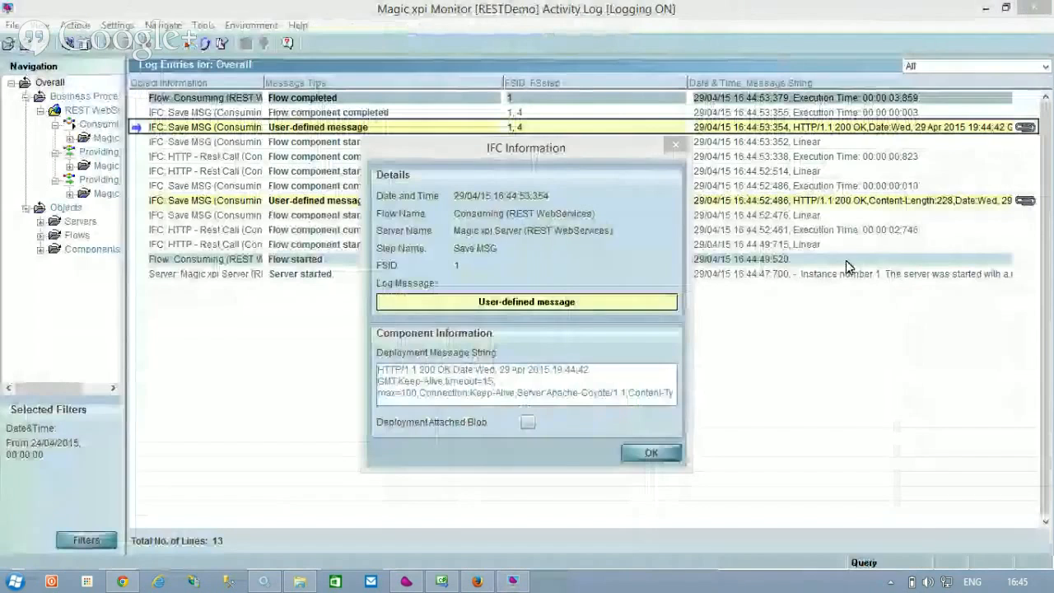
left_click(652, 454)
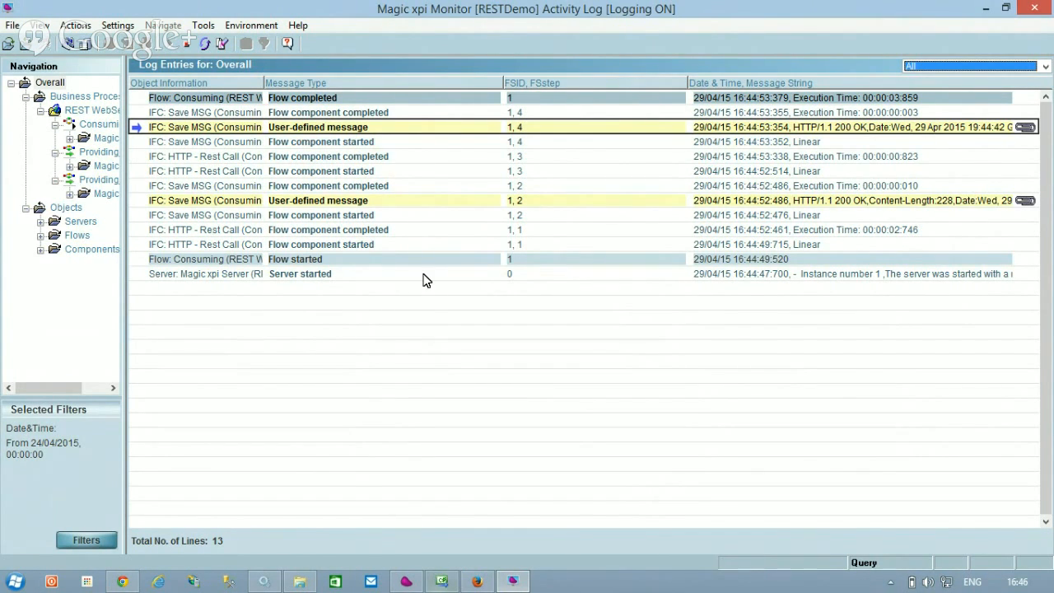
left_click(427, 202)
left_click(424, 126)
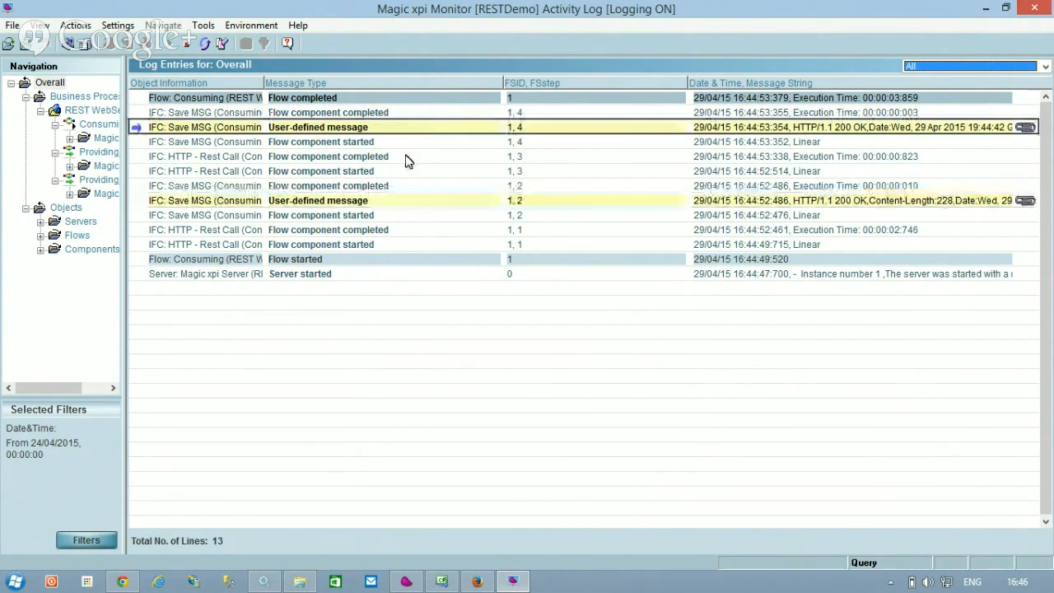
left_click(447, 203)
left_click(434, 126)
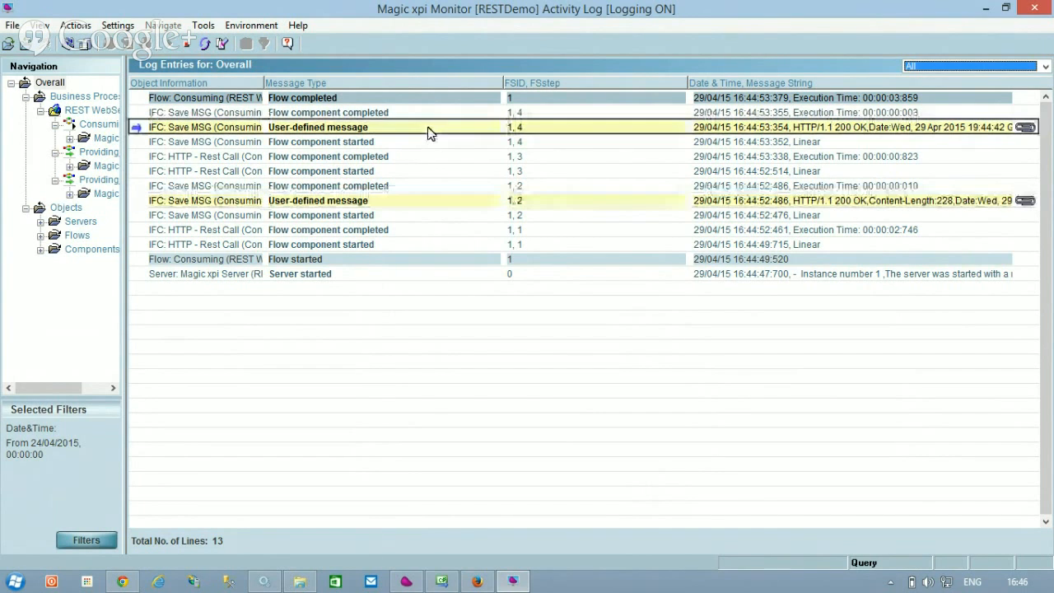
Switch to Magic xpi Studio and open the Providing_1 flow
mouse_move(406, 585)
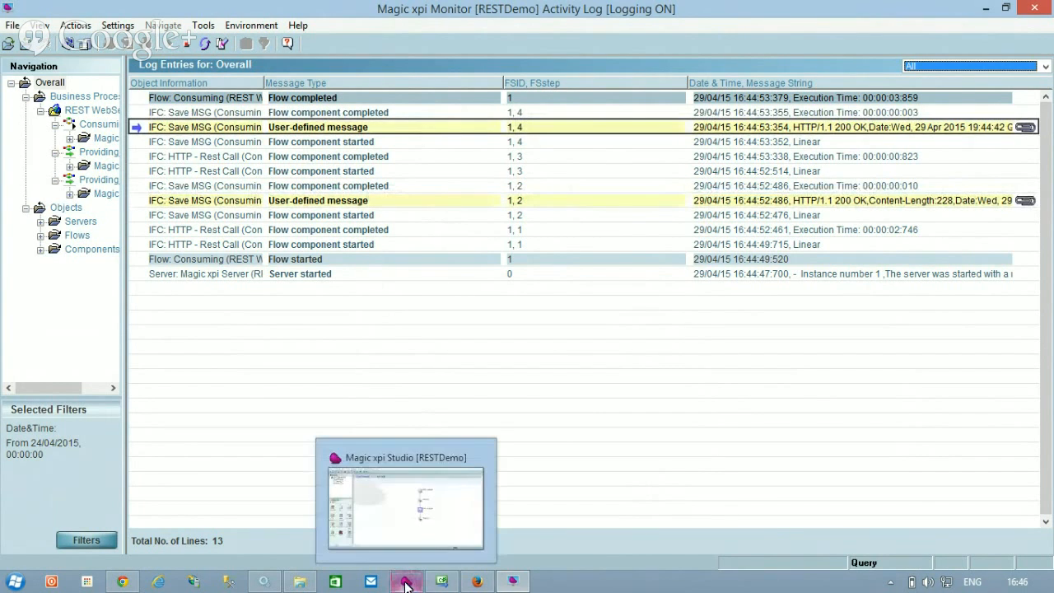
left_click(406, 582)
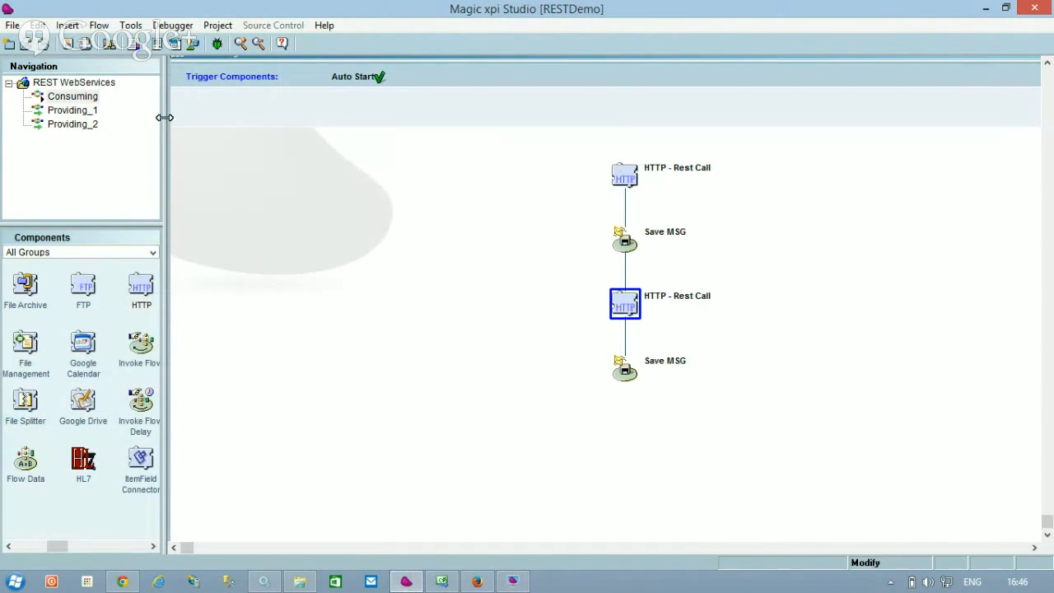
left_click(72, 115)
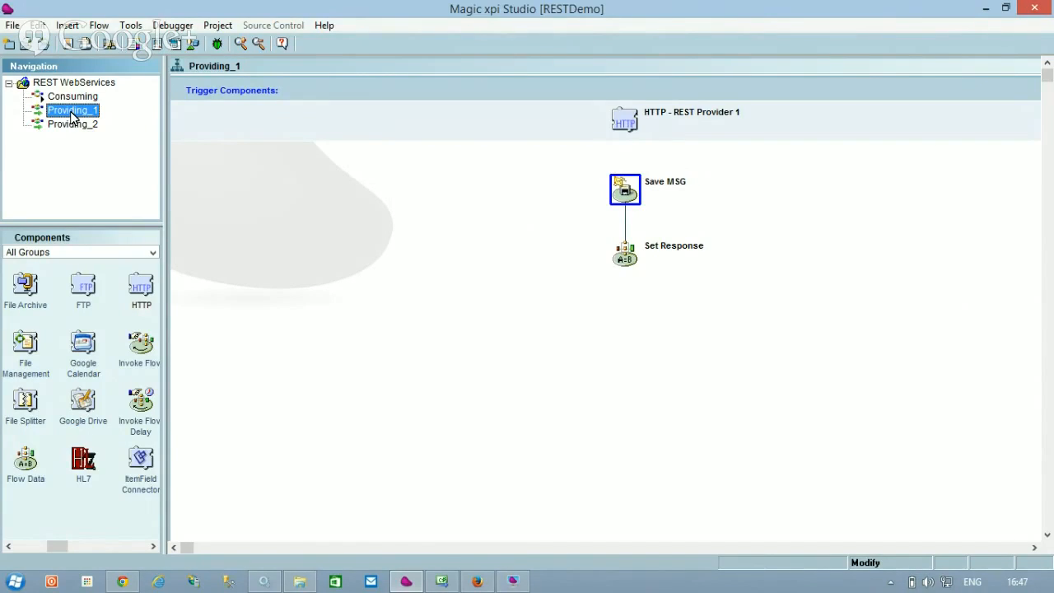
Open the project's service settings and display the endpoints of the HTTP_1 service
left_click(216, 26)
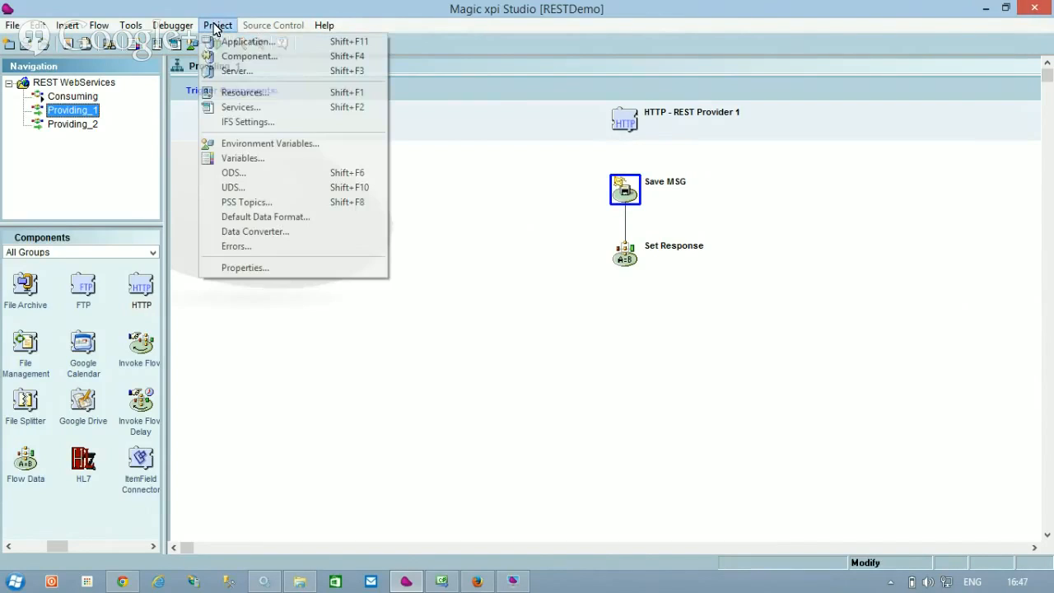
left_click(247, 108)
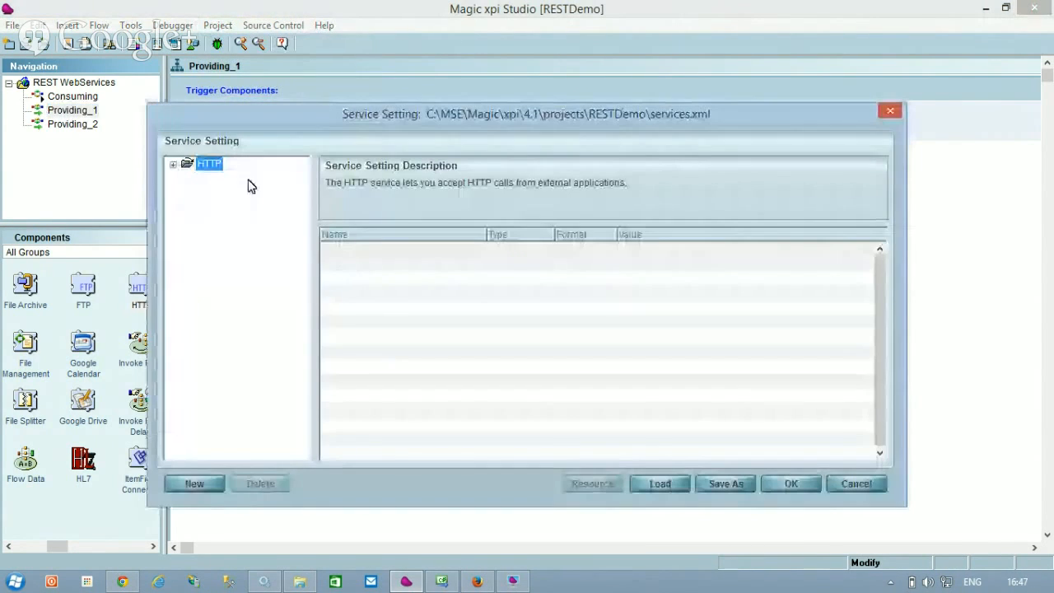
left_click(174, 166)
left_click(220, 180)
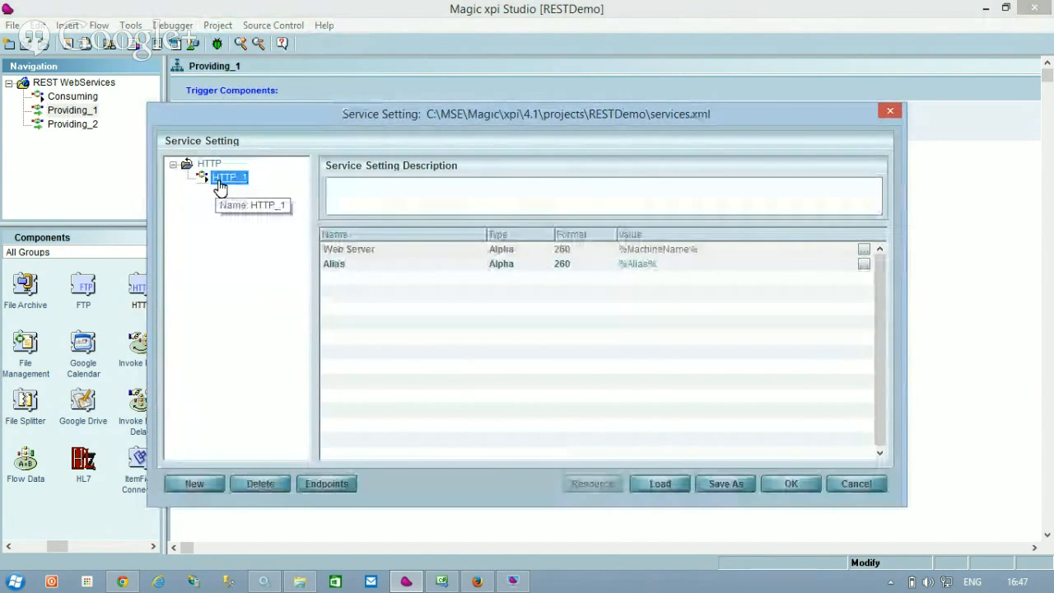
left_click(329, 485)
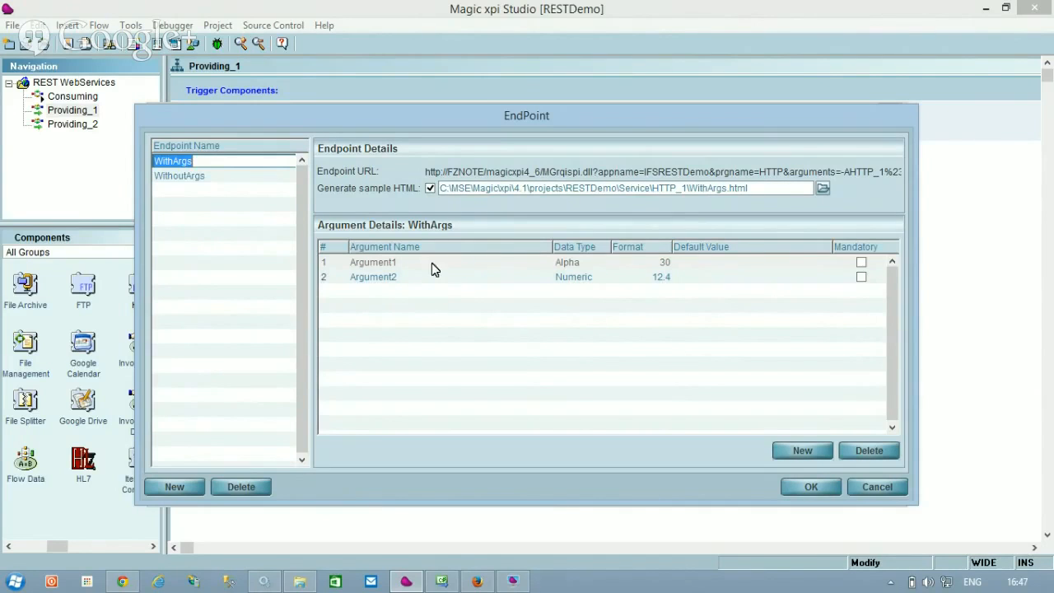
Compare the argument details of the WithArgs and WithoutArgs endpoints, and examine the end of the WithArgs endpoint URL
left_click(210, 177)
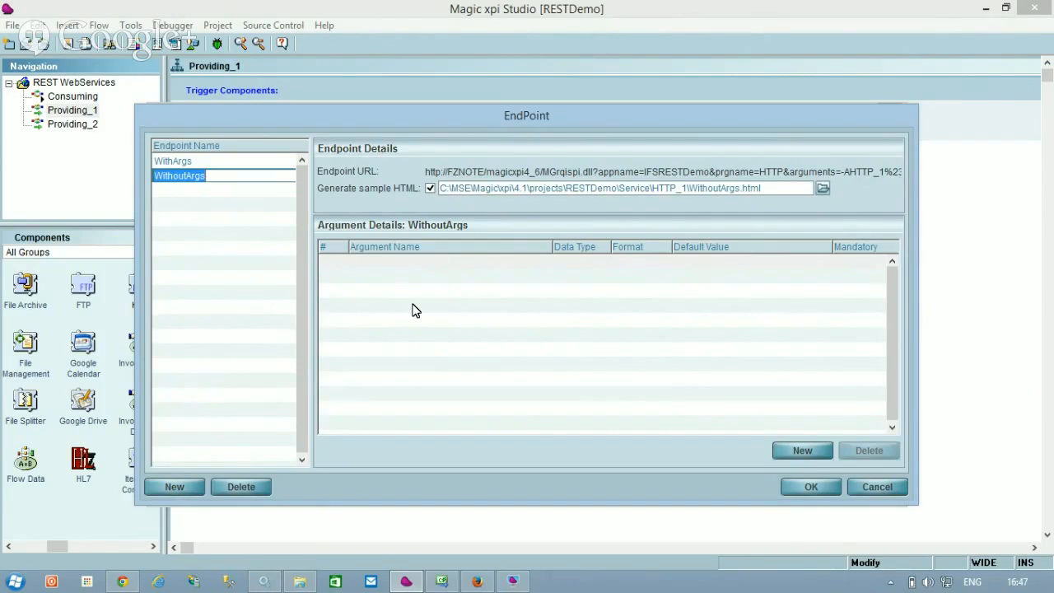
left_click(225, 161)
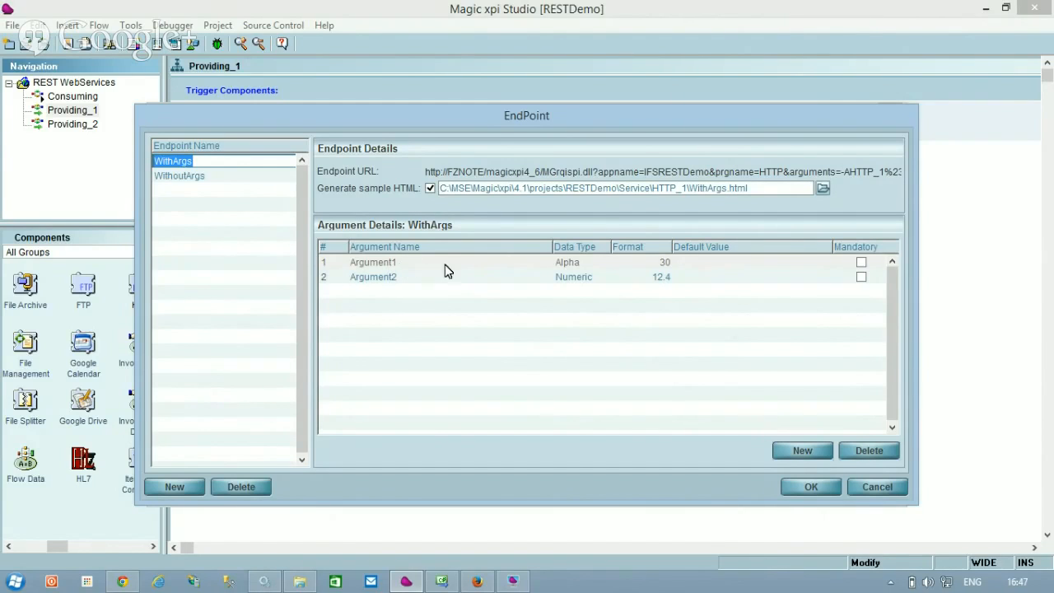
left_click(194, 176)
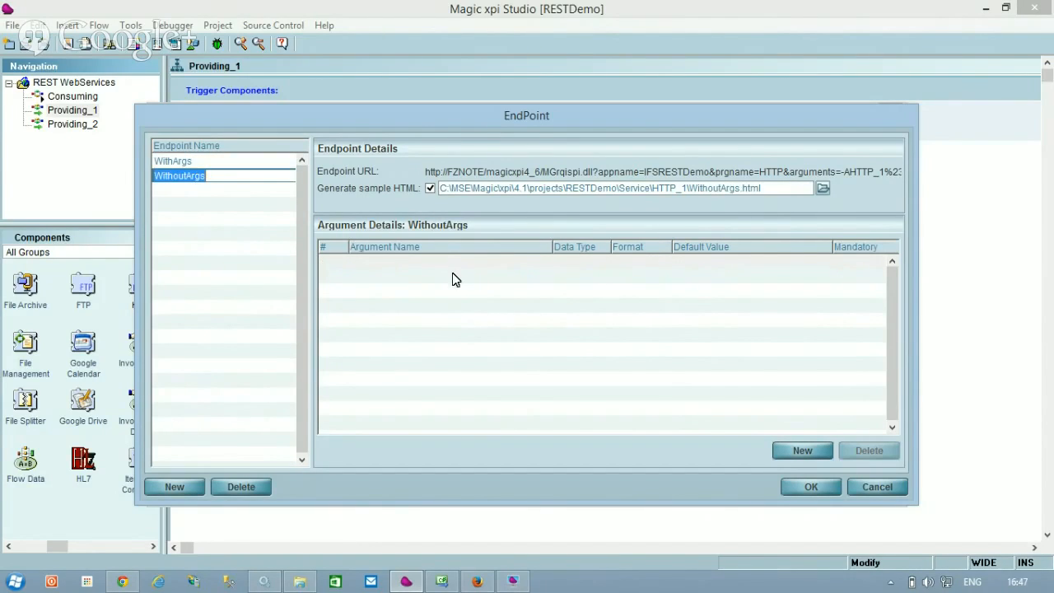
left_click(223, 163)
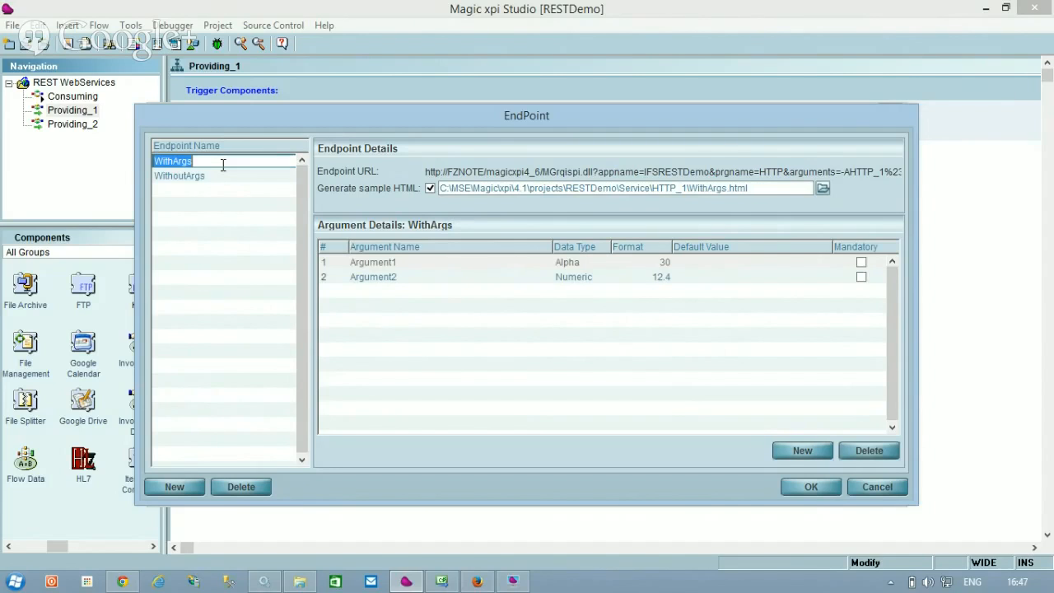
left_click(431, 170)
key("End")
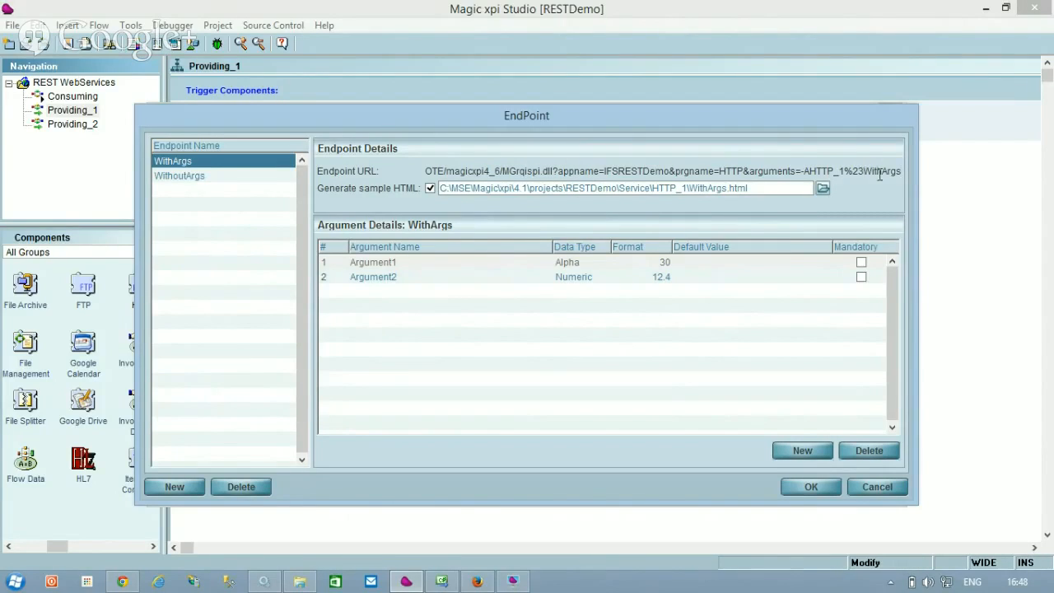
Examine the end of the WithoutArgs endpoint URL, compare both endpoints again, and close the endpoint and service settings without saving
left_click(230, 175)
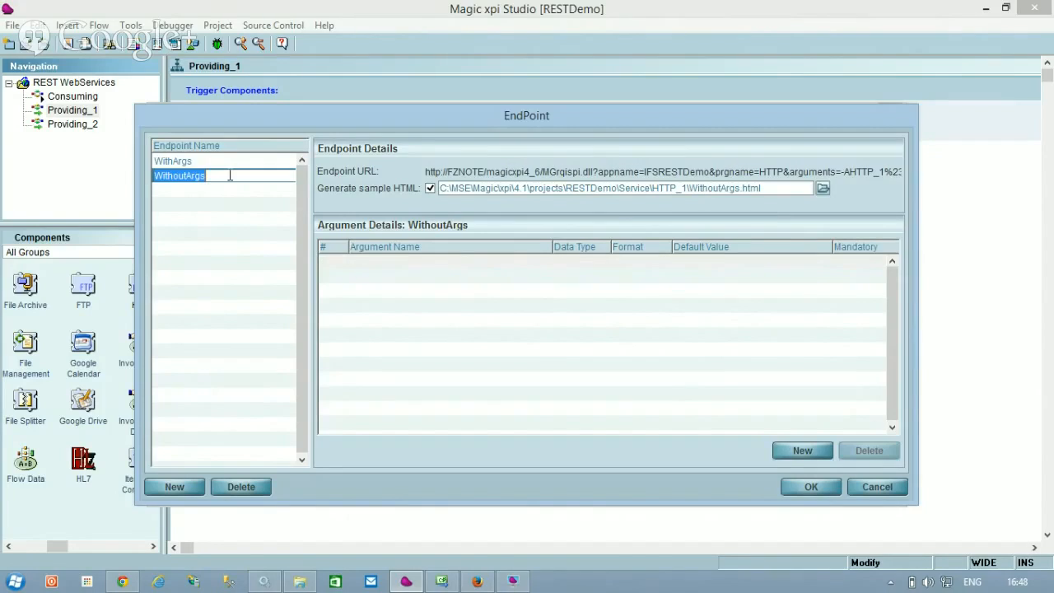
left_click(590, 172)
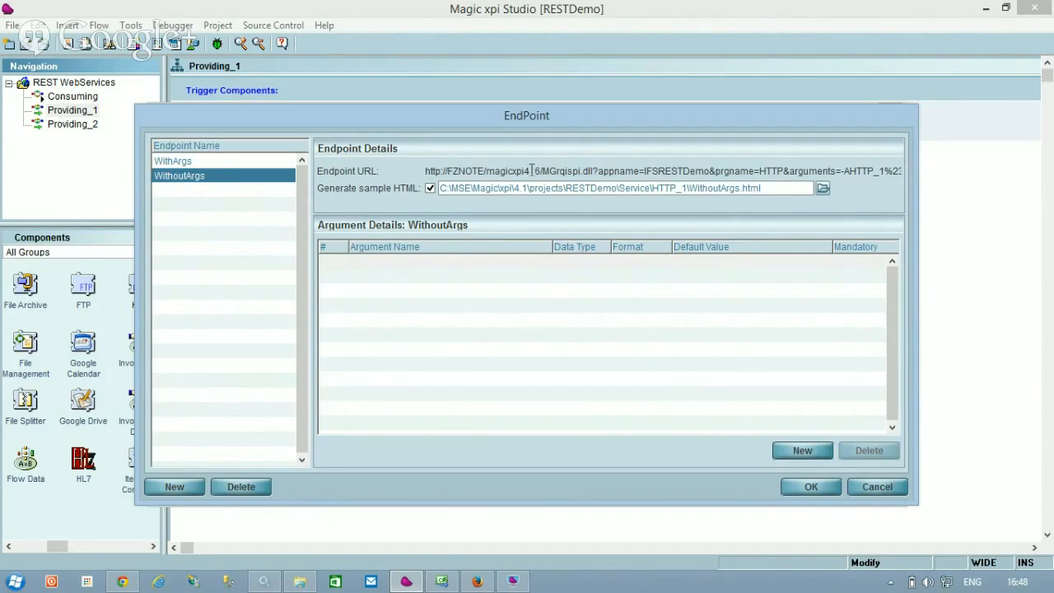
key("End")
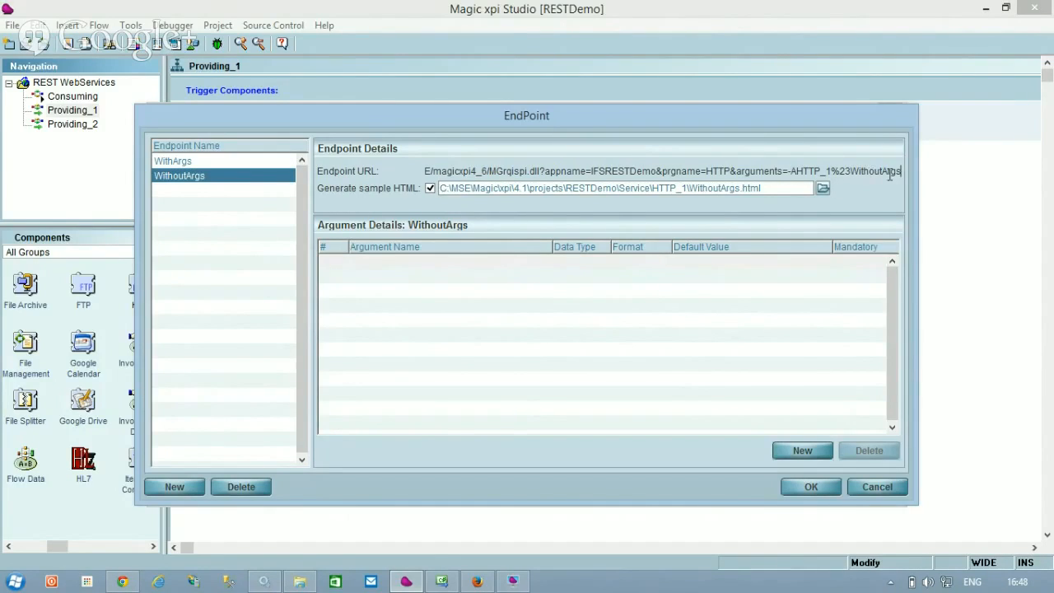
left_click(205, 159)
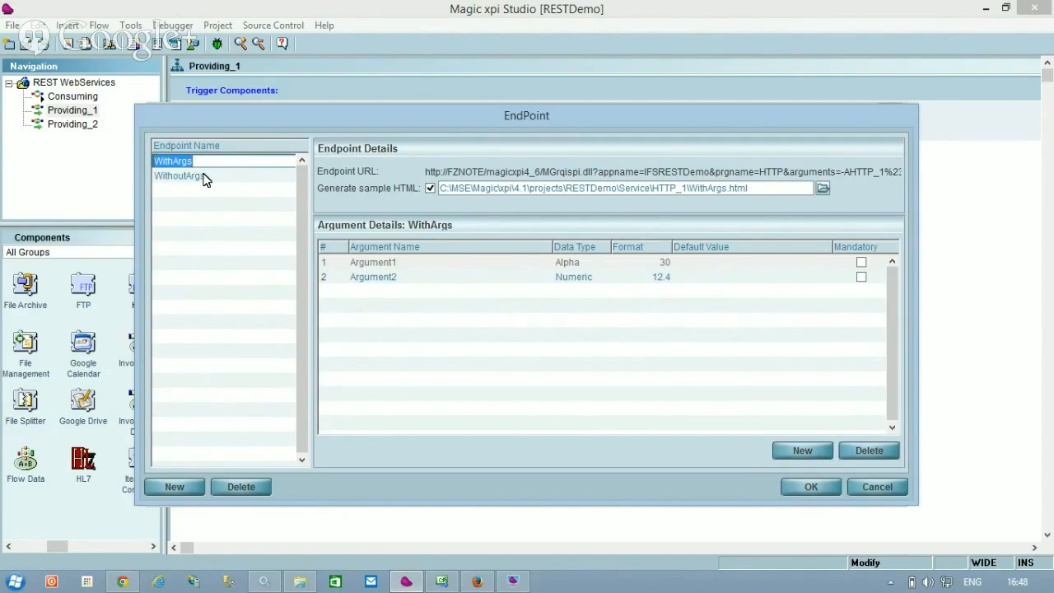
left_click(205, 177)
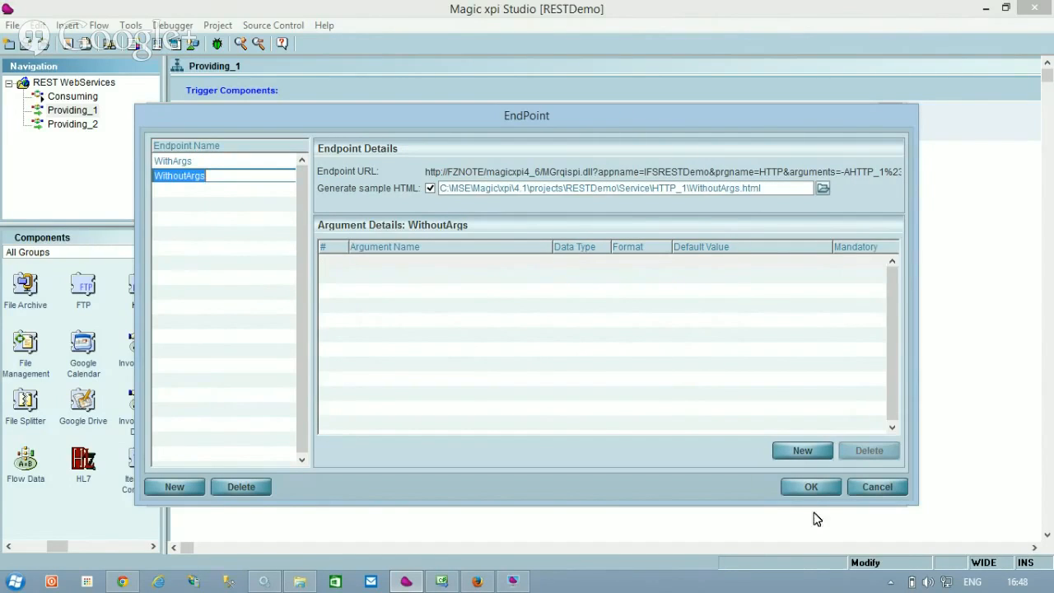
left_click(870, 488)
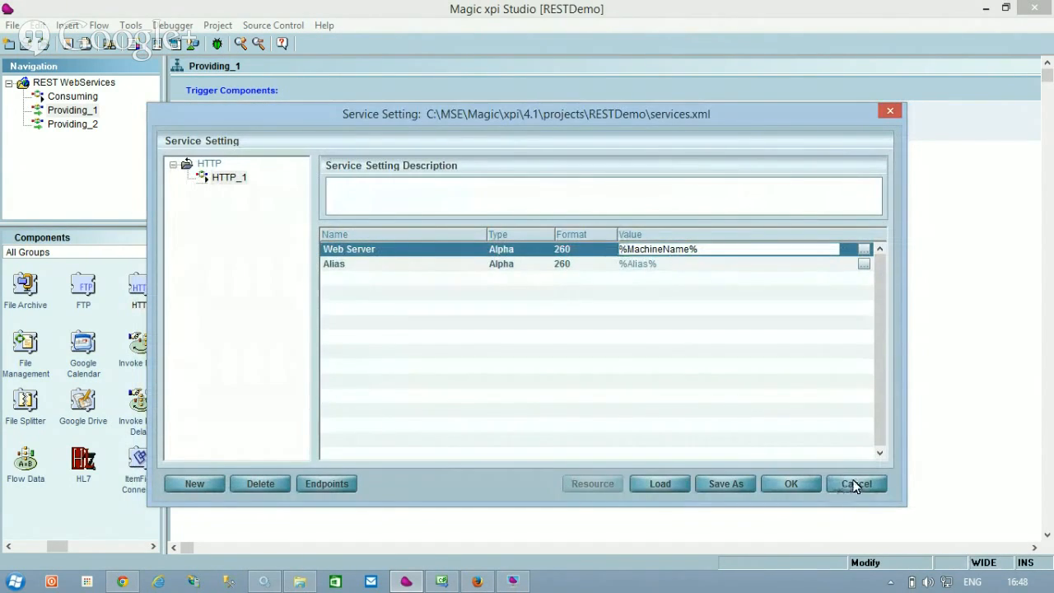
left_click(854, 486)
Compare the layouts of the Providing_1 and Providing_2 flows by switching between them
left_click(71, 124)
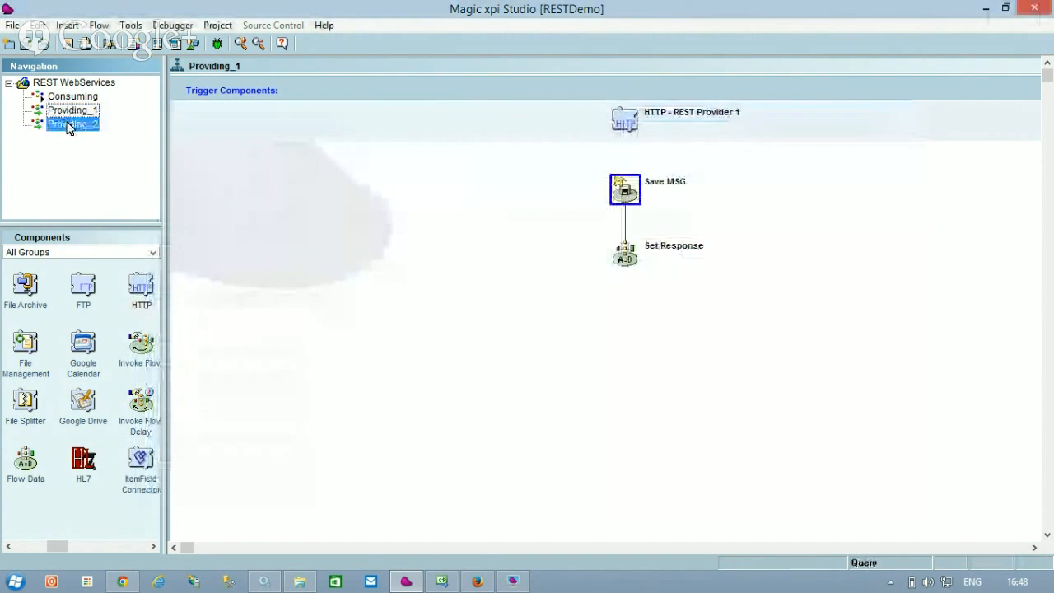
left_click(71, 111)
left_click(71, 125)
left_click(72, 112)
left_click(72, 126)
left_click(72, 125)
left_click(71, 111)
View the endpoint, argument mapping and return value configuration of the HTTP - REST Provider 1 trigger, and close it without changes
left_click(624, 122)
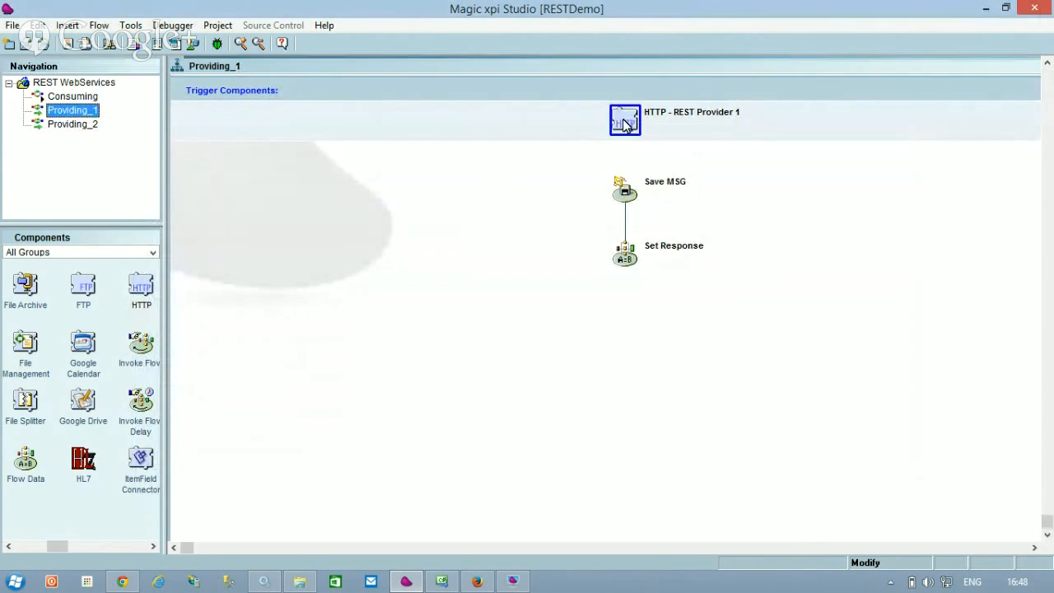
left_click(152, 294)
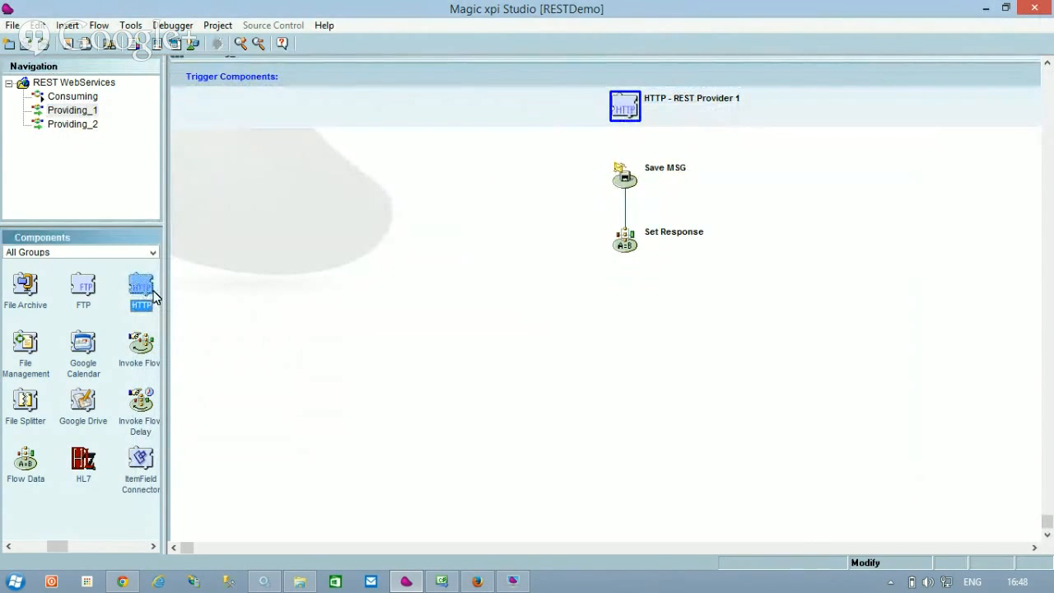
double_click(624, 113)
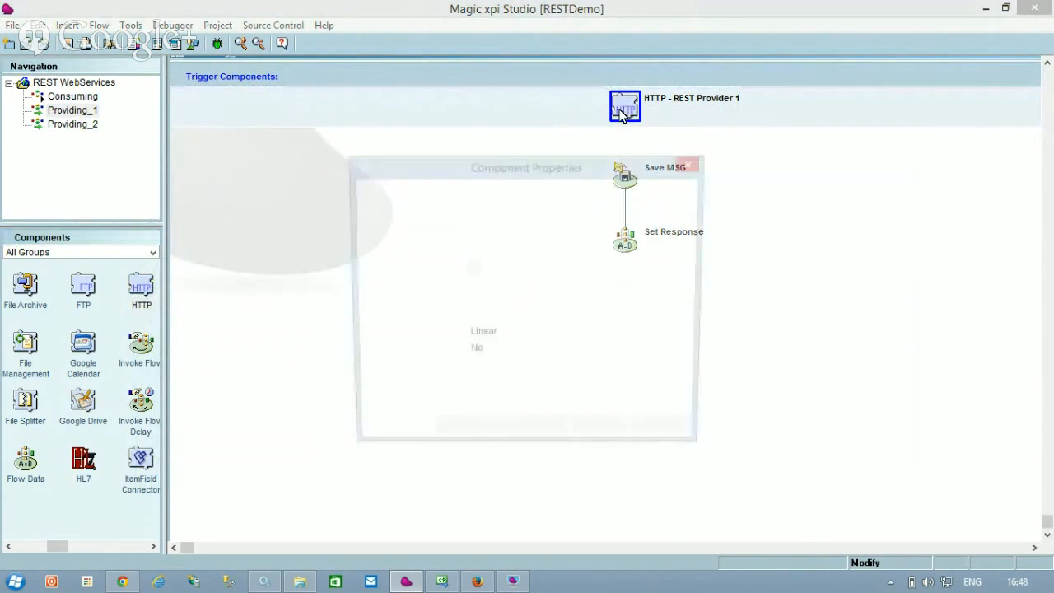
left_click(538, 436)
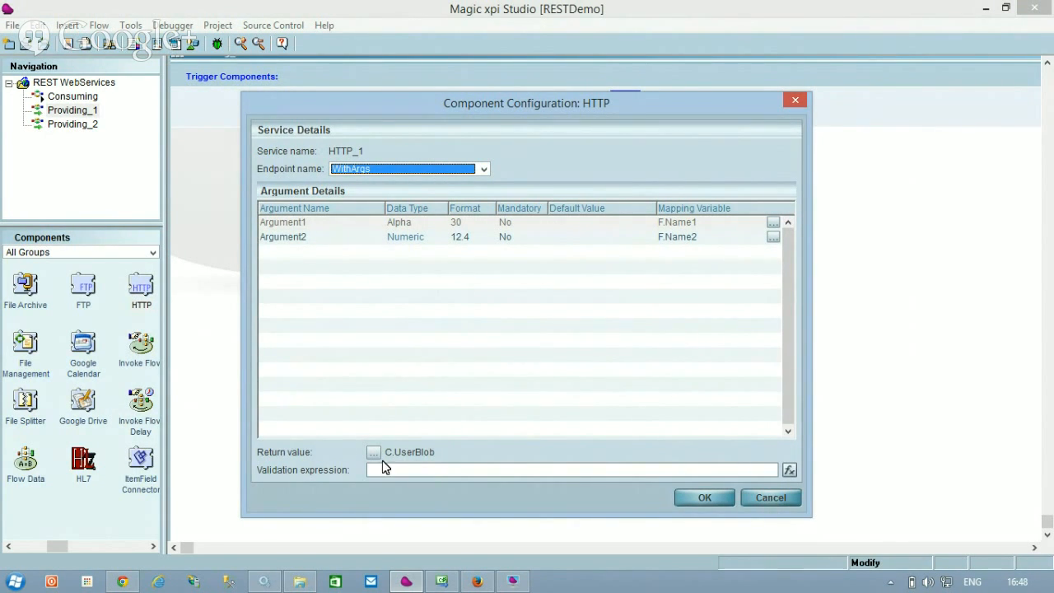
left_click(784, 499)
left_click(666, 437)
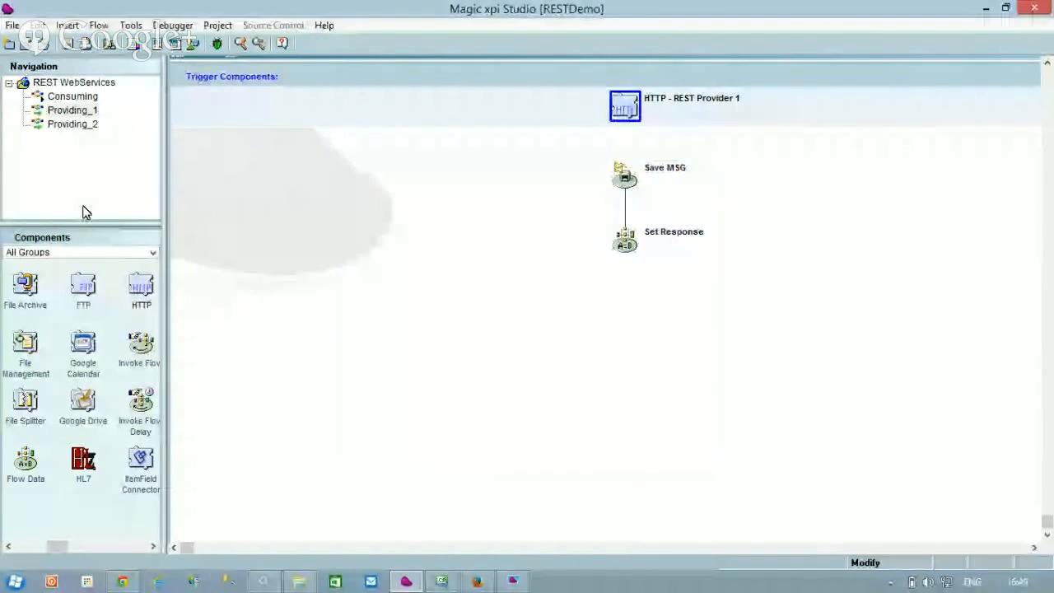
Open the Providing_2 flow, view the HTTP - REST Provider 2 trigger's endpoint configuration, and close it without changes
double_click(82, 125)
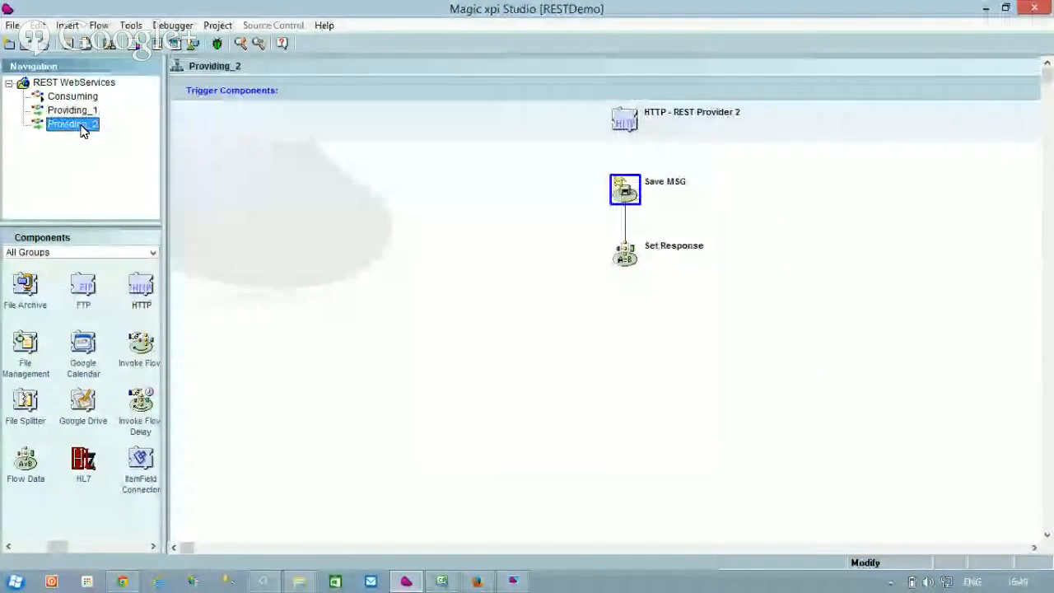
left_click(625, 117)
double_click(628, 112)
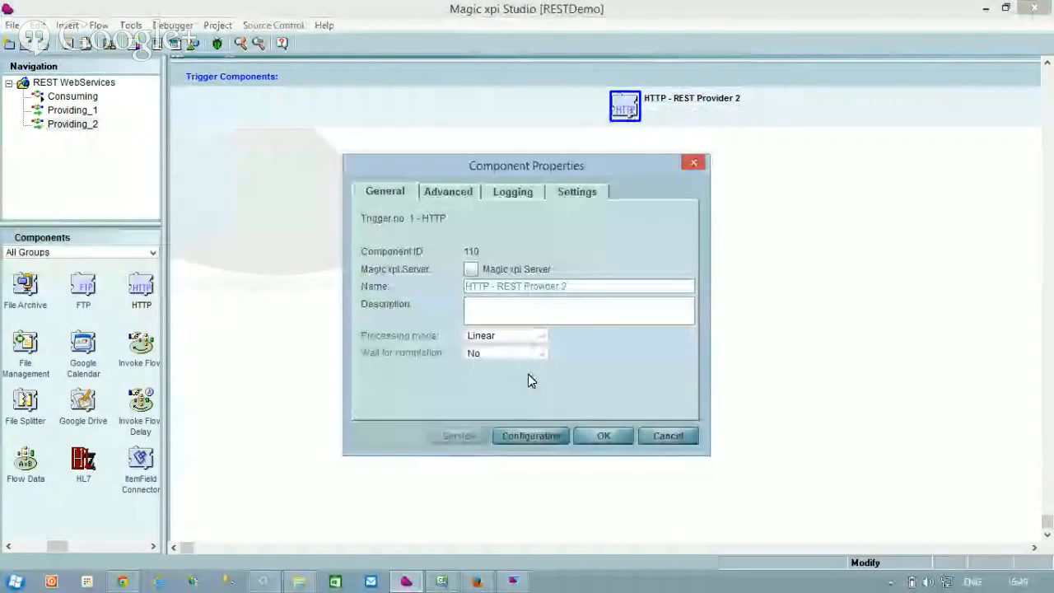
left_click(529, 439)
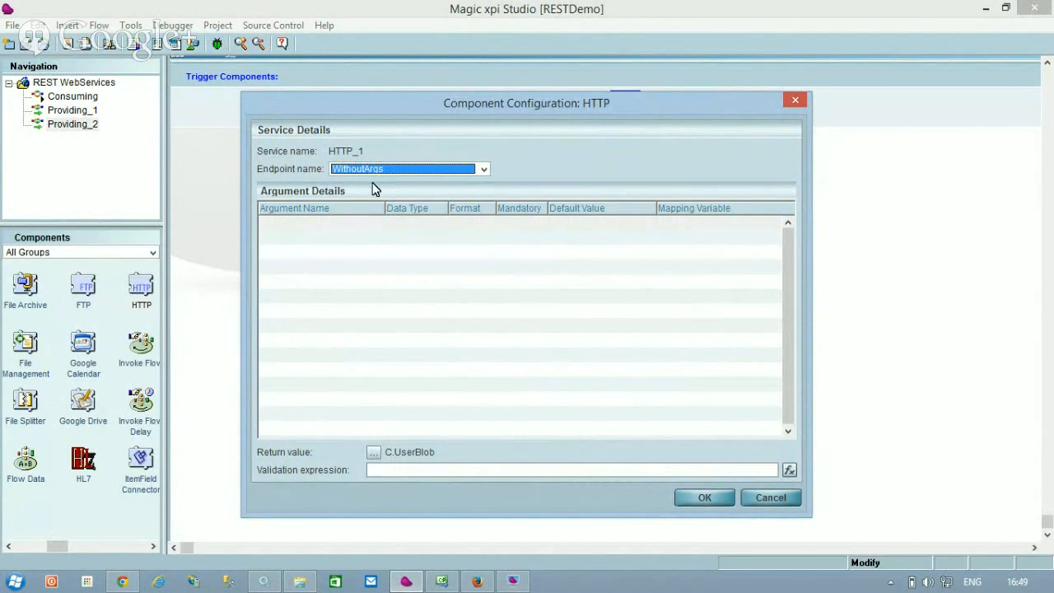
left_click(775, 497)
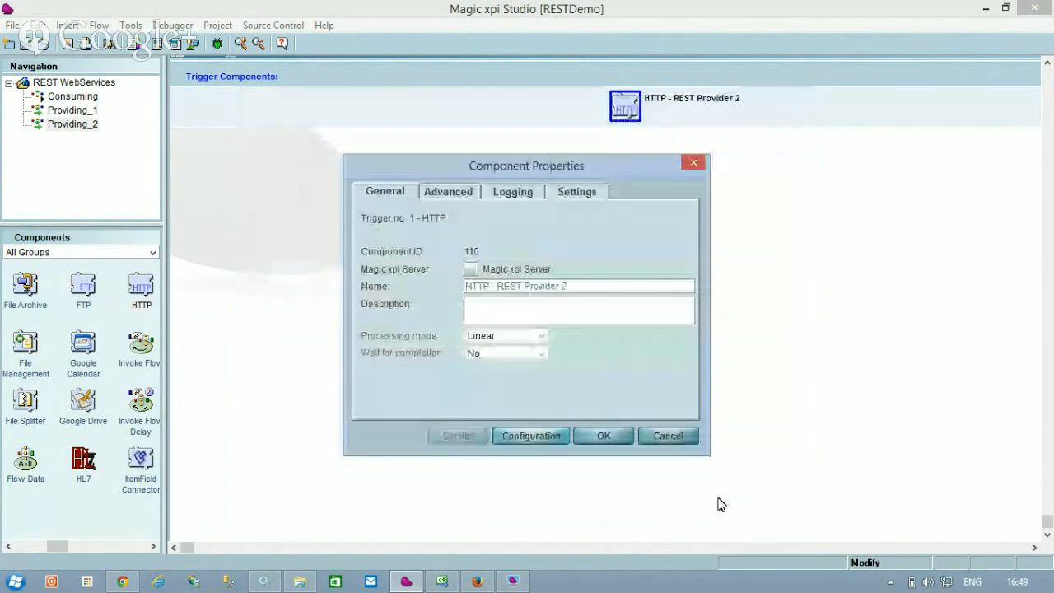
left_click(669, 436)
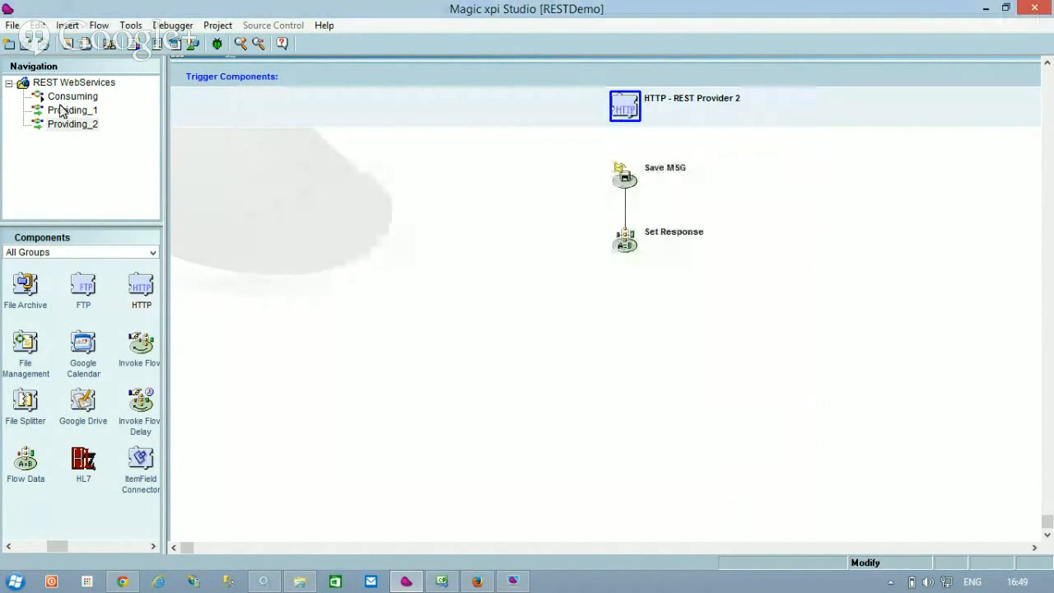
Examine the update expression of the Set Response step in the Providing_1 flow, and close the configuration without changes
left_click(60, 111)
left_click(626, 245)
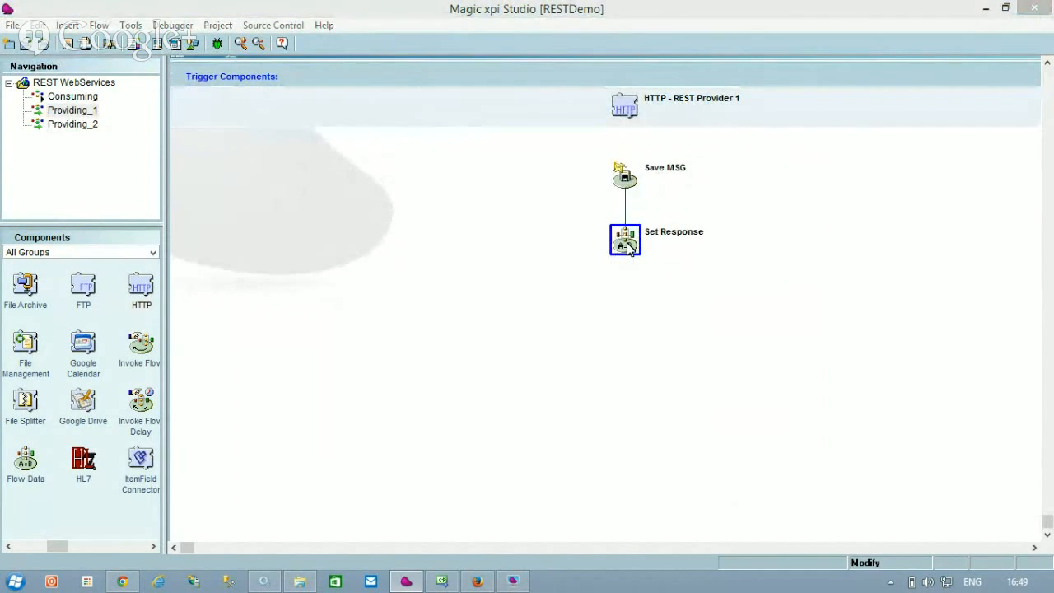
double_click(626, 243)
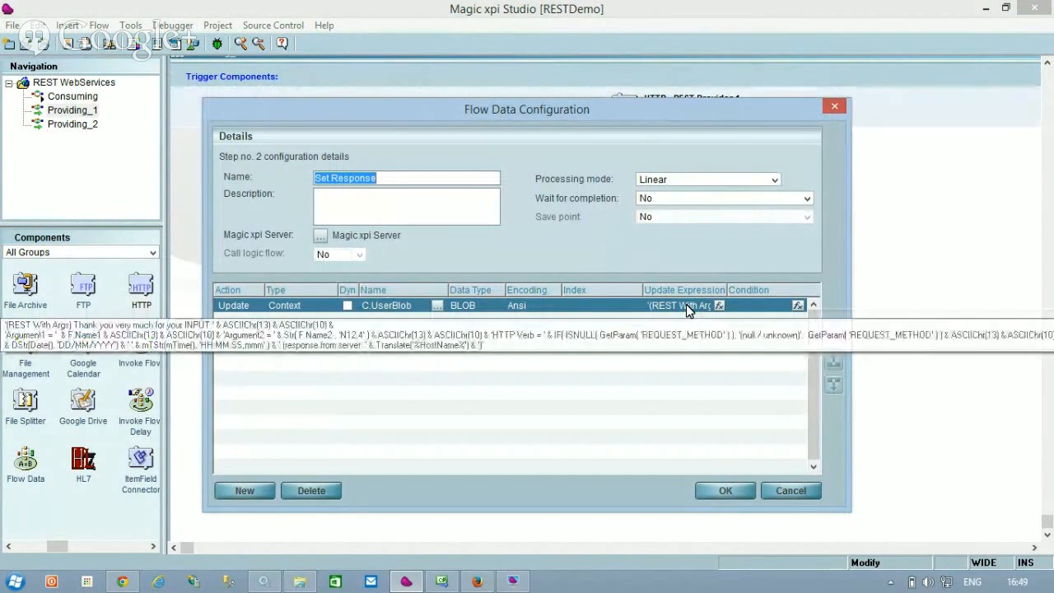
left_click(797, 491)
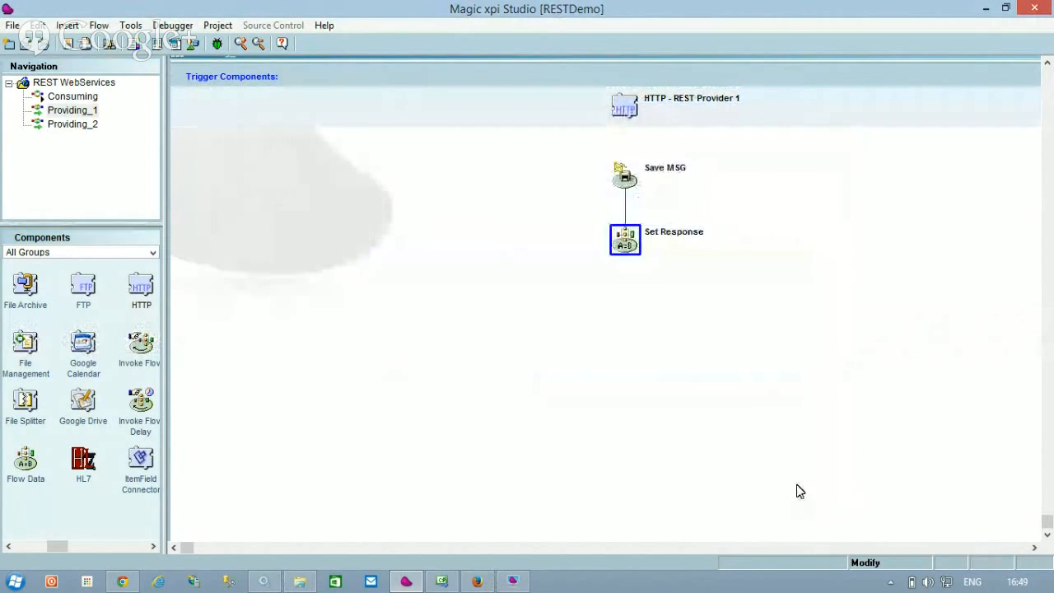
Examine the update expression of the Set Response step in the Providing_2 flow, and close the configuration without changes
left_click(88, 125)
left_click(626, 247)
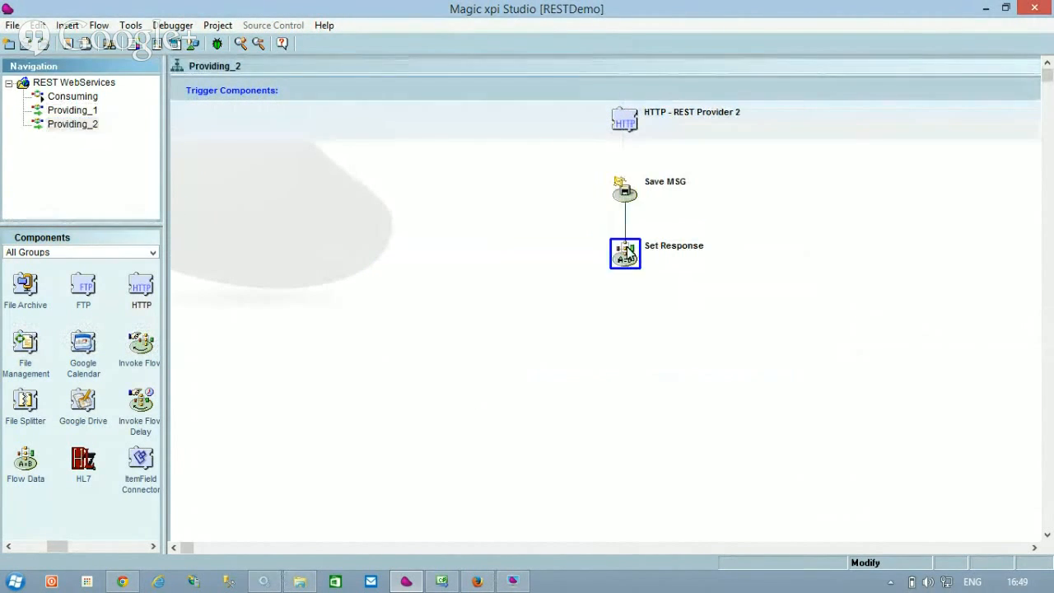
double_click(626, 243)
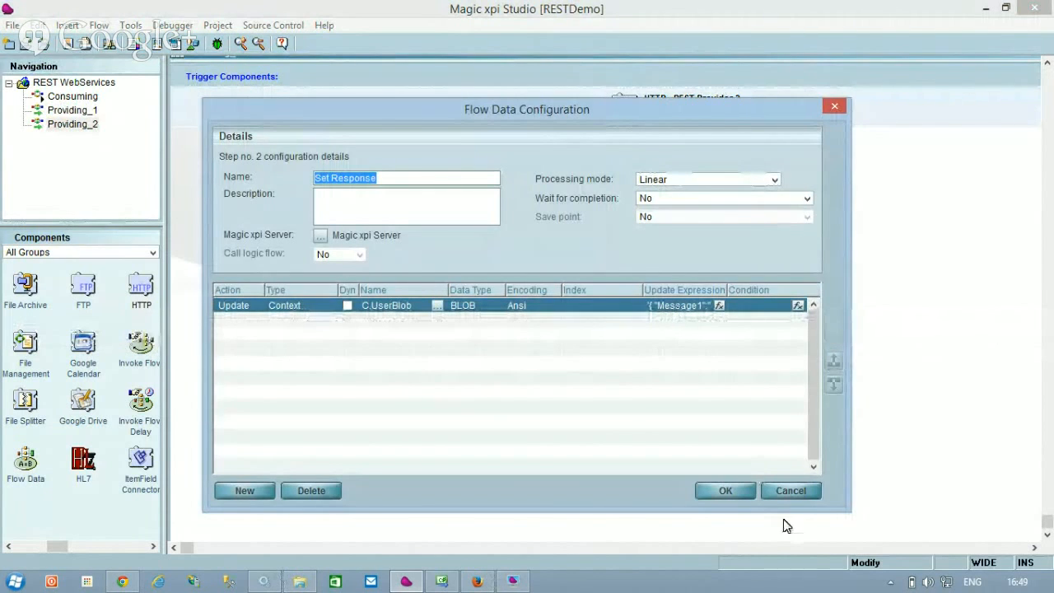
left_click(792, 490)
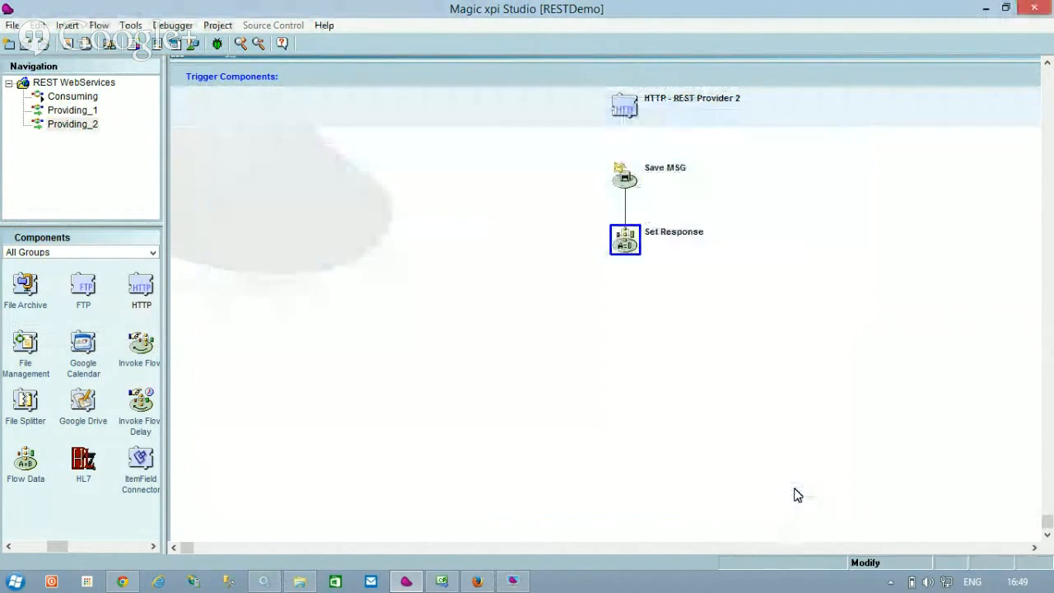
Return to the Providing_1 flow, review the Set Response expression once more, and cancel out of the configuration
left_click(82, 110)
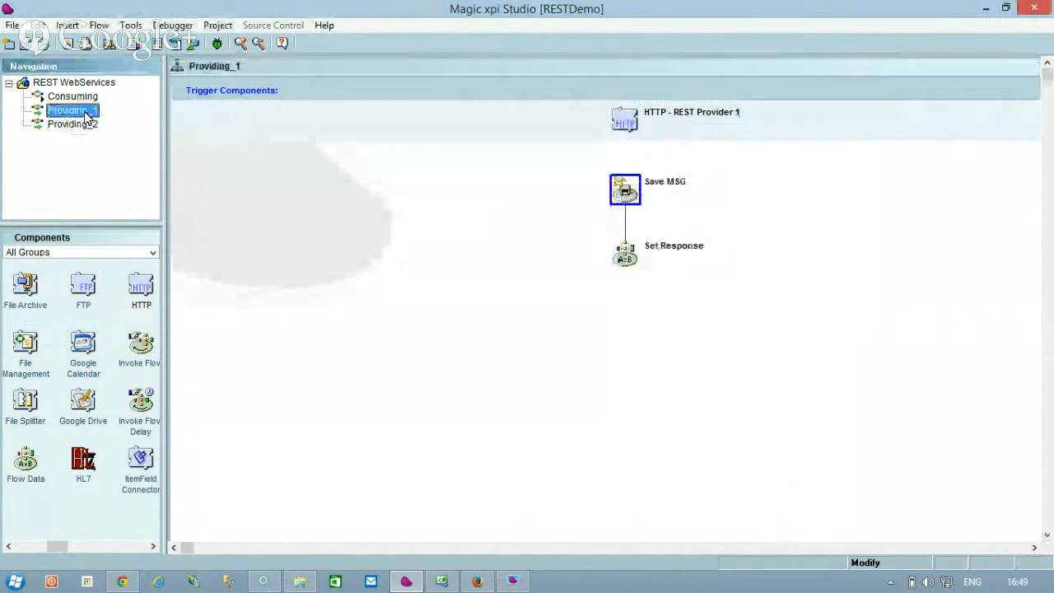
double_click(625, 255)
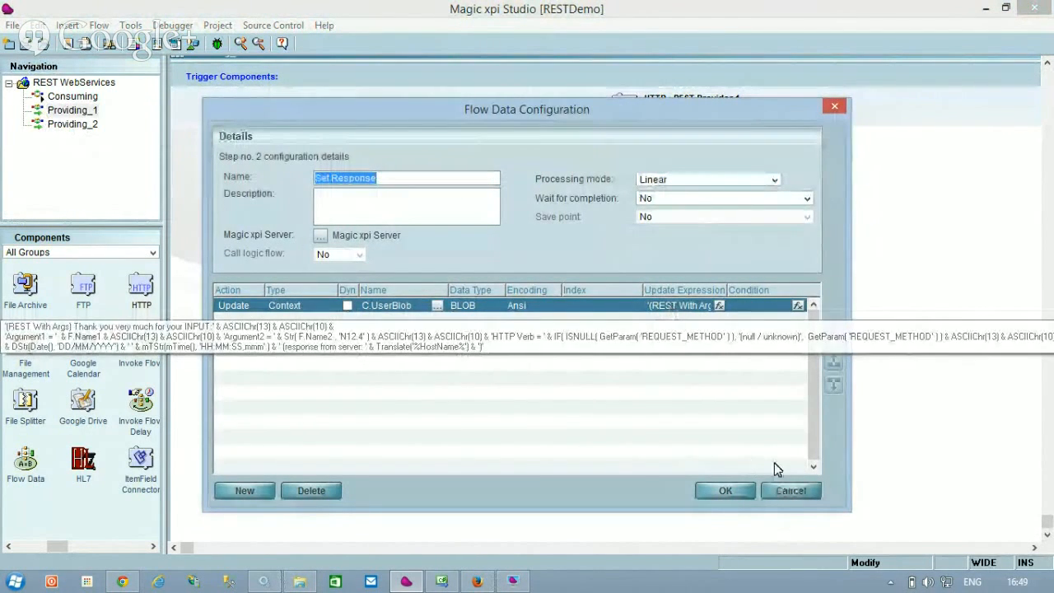
left_click(799, 492)
left_click(504, 232)
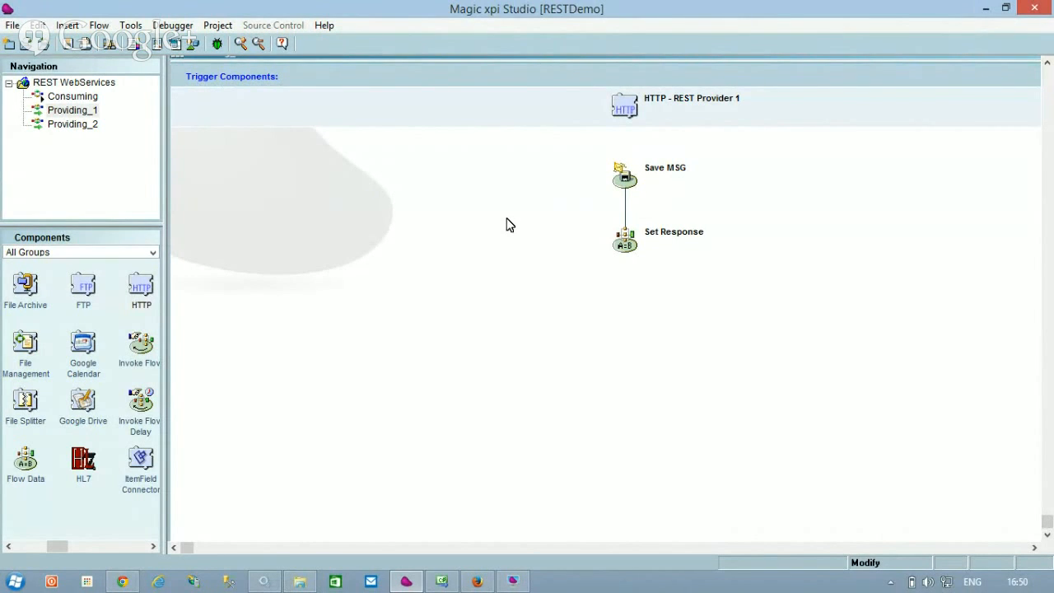
In the Consuming flow, try the DELETE HTTP verb on the first Rest Call to examine its parameters, and discard the change
left_click(91, 97)
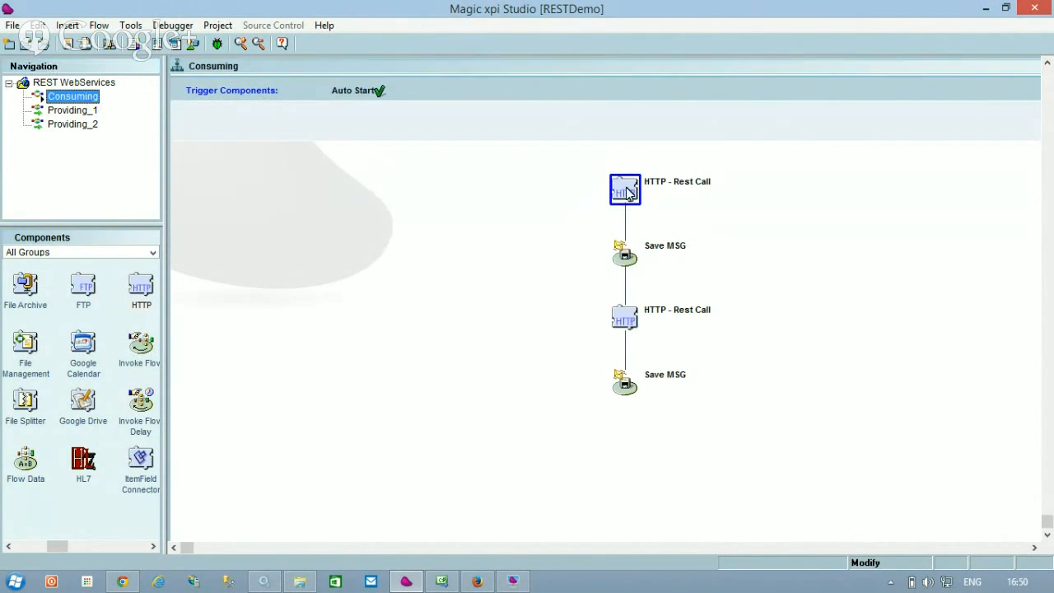
double_click(625, 188)
left_click(547, 436)
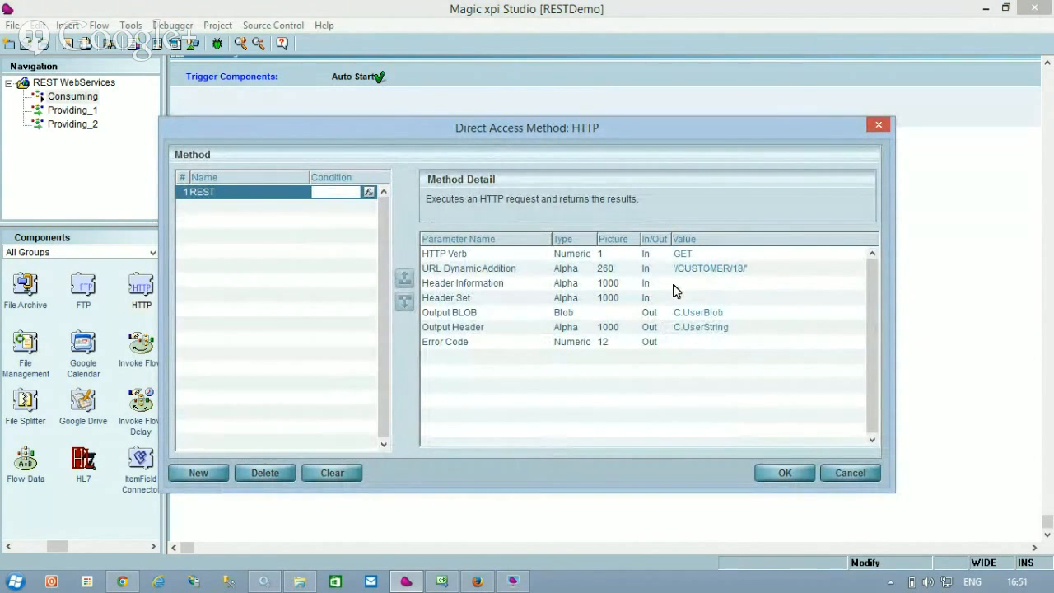
left_click(697, 254)
left_click(697, 257)
left_click(709, 319)
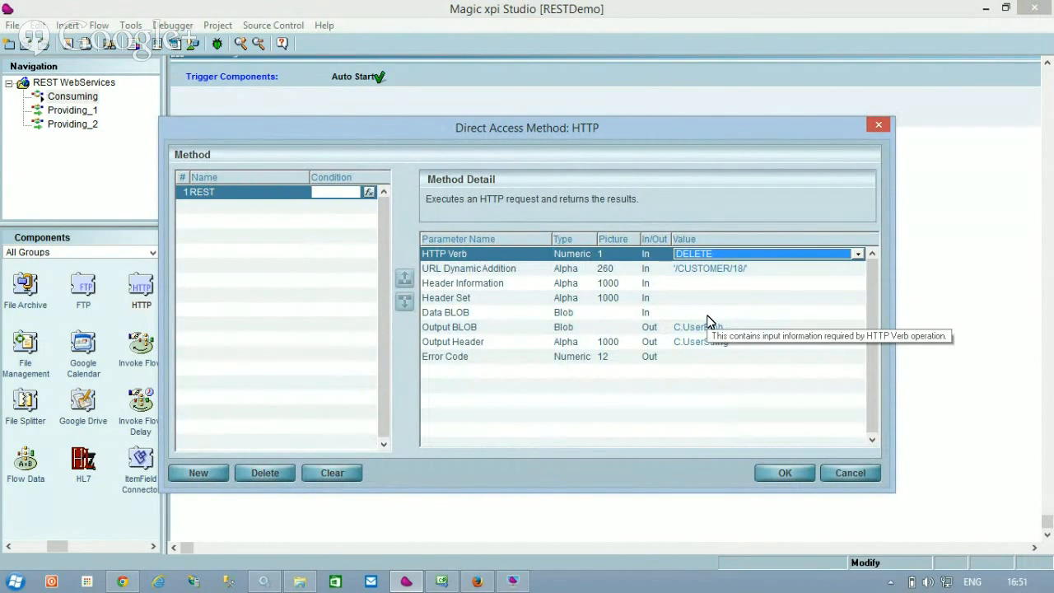
left_click(850, 478)
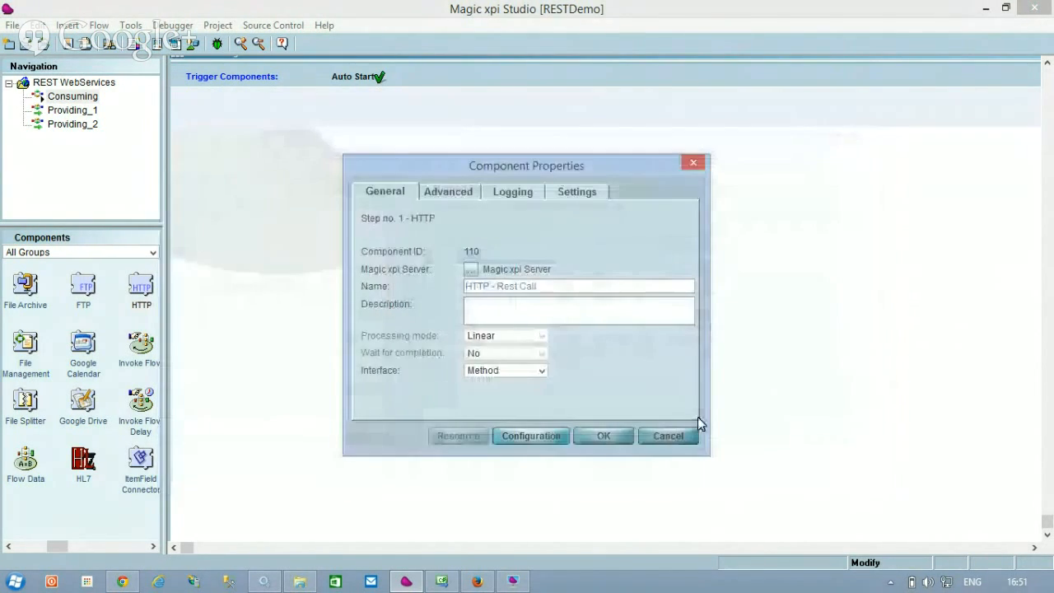
left_click(659, 437)
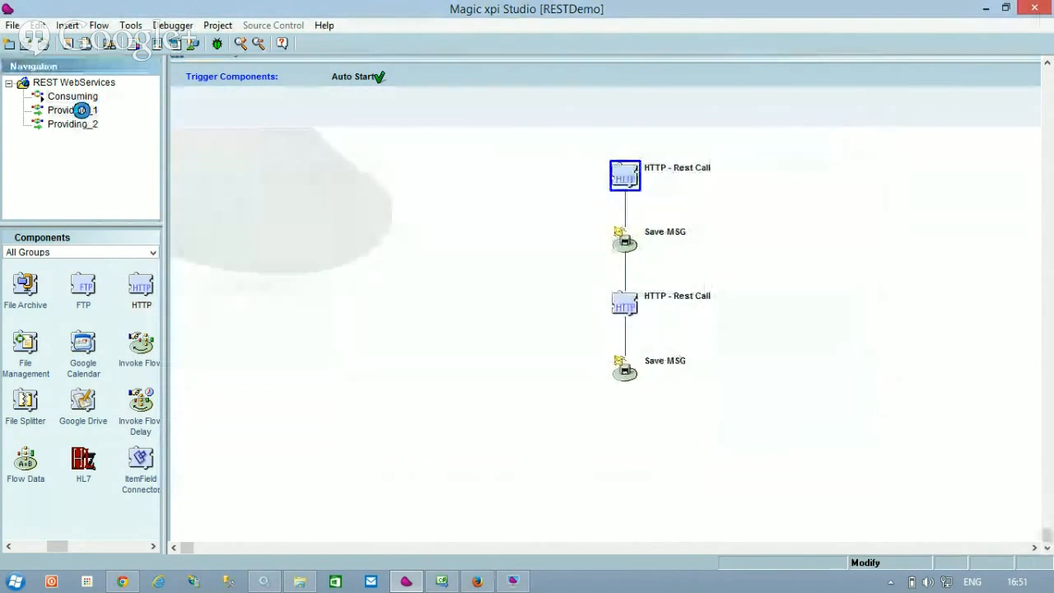
Display the Providing_2 flow, switch to File Explorer, and open mgreq.ini from the scripts\config folder
left_click(81, 112)
left_click(74, 125)
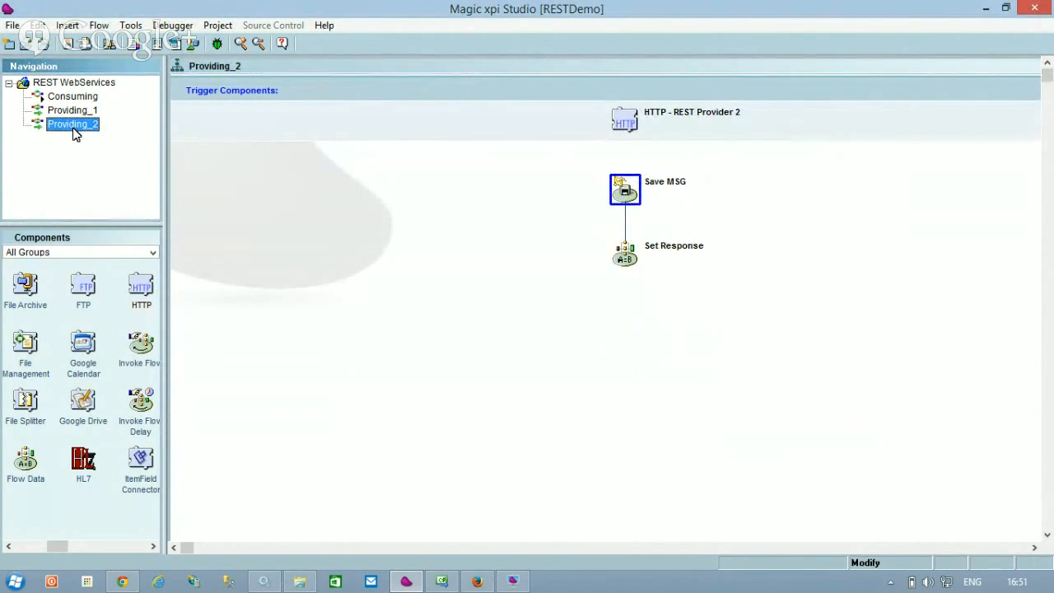
left_click(300, 581)
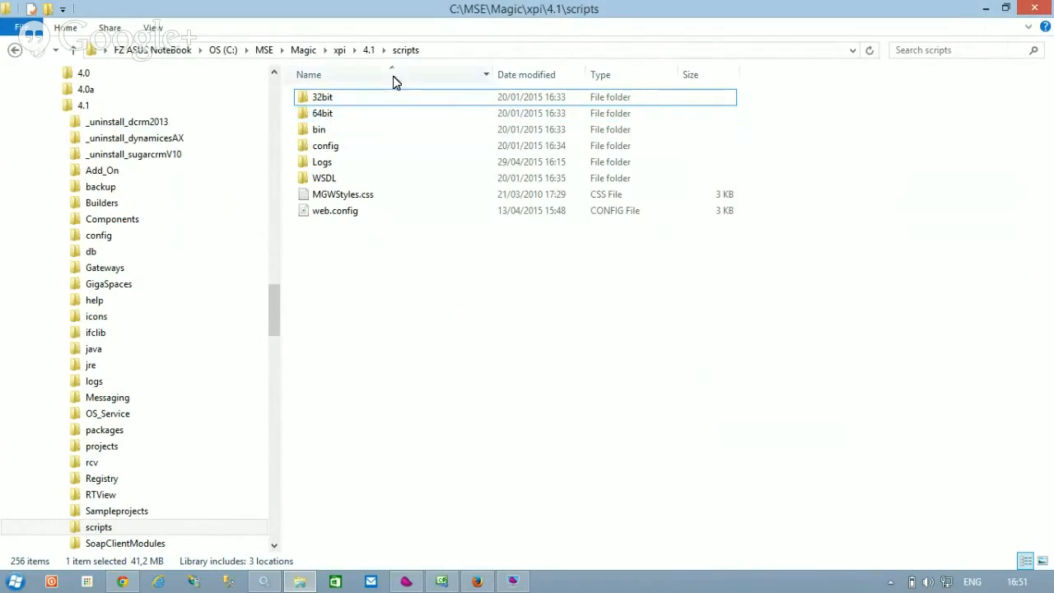
double_click(322, 150)
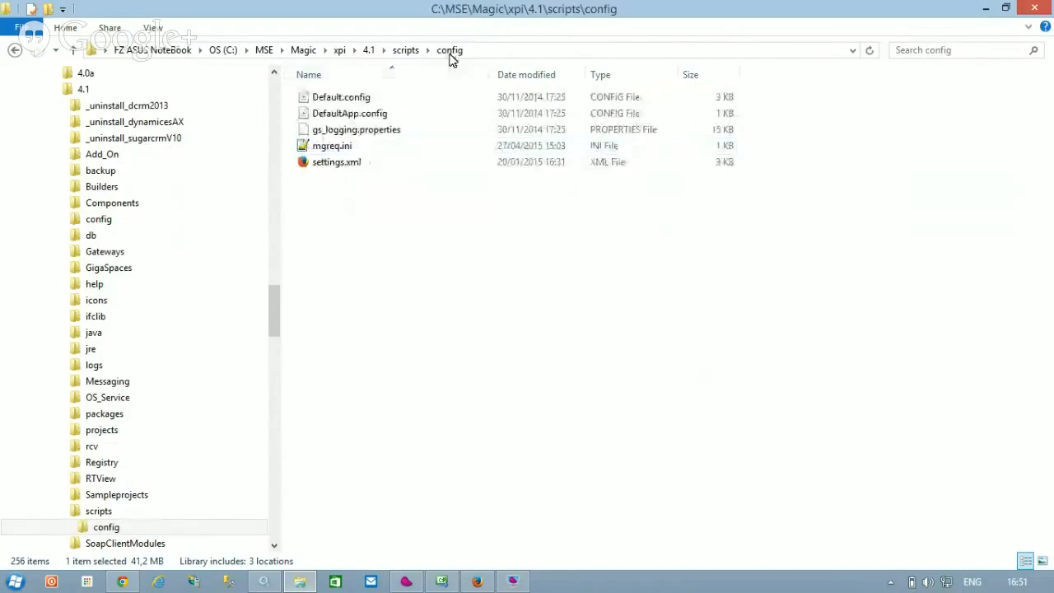
double_click(326, 148)
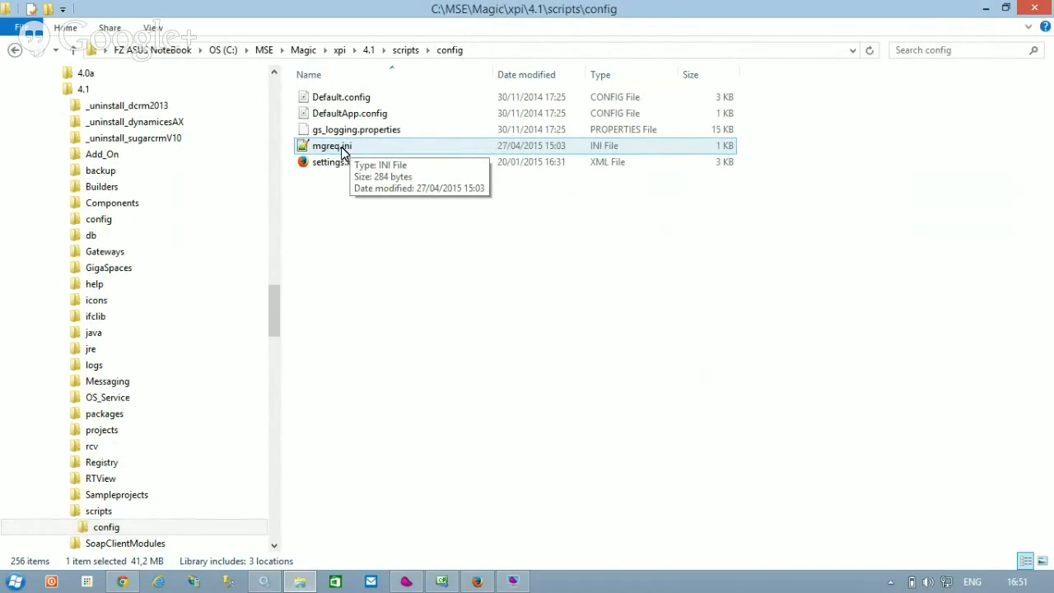
double_click(343, 150)
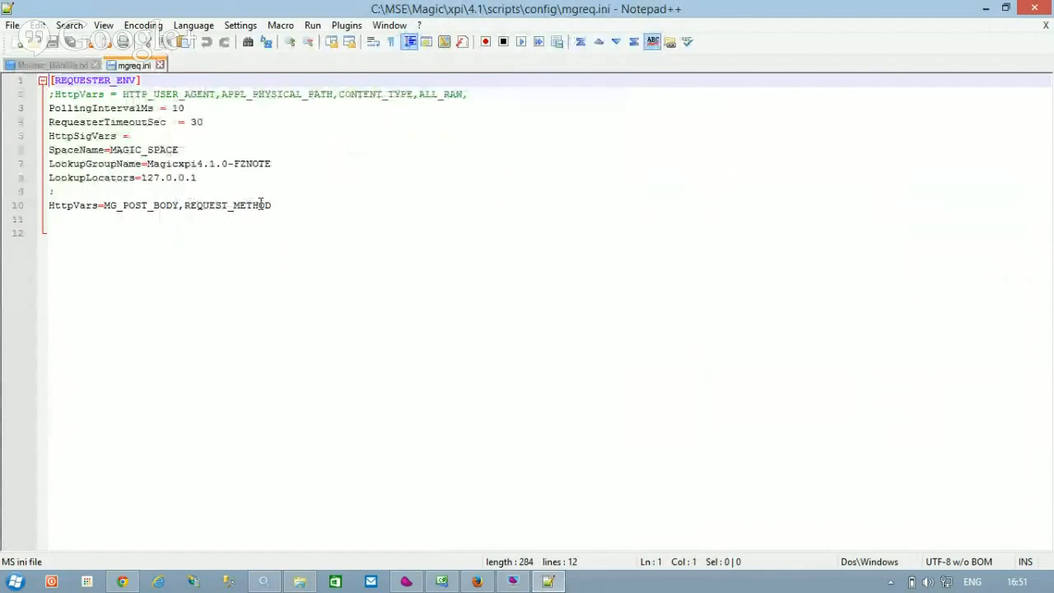
Examine the MG_POST_BODY and REQUEST_METHOD entries of the HttpVars setting in mgreq.ini
left_click(181, 206)
key("shift+End")
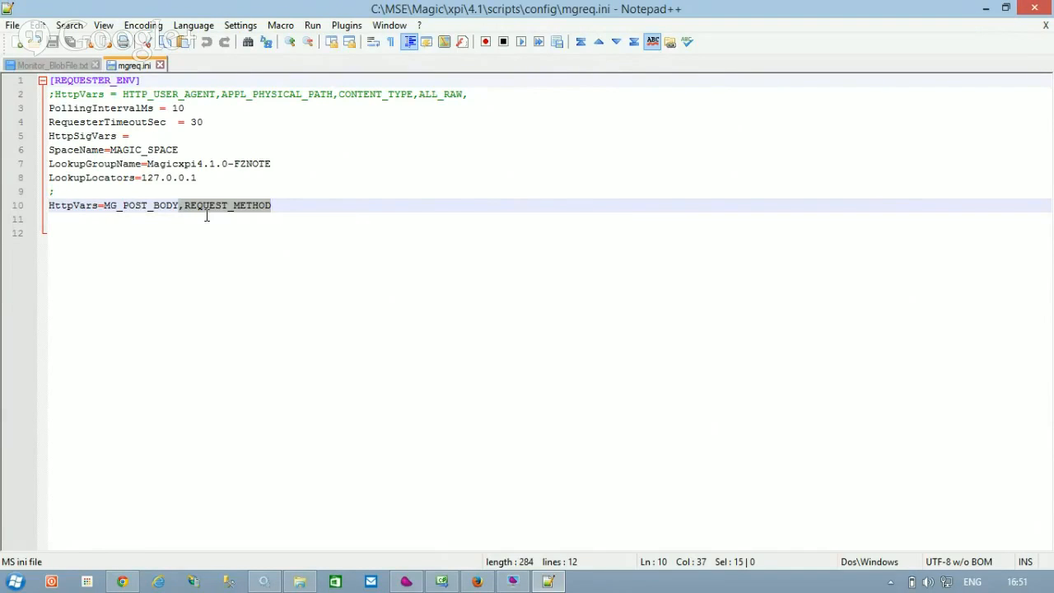
double_click(132, 207)
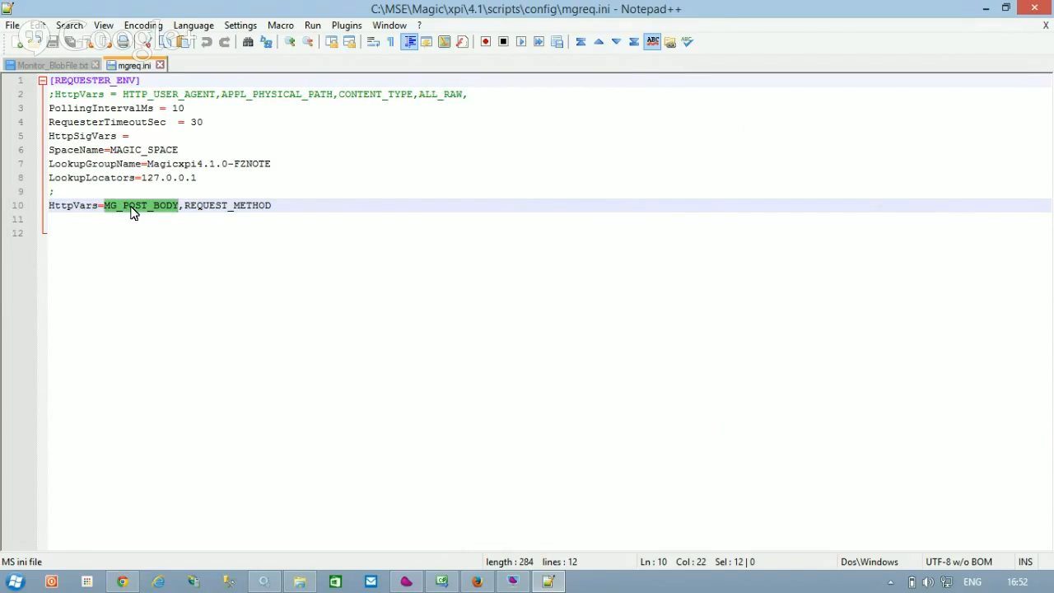
left_click(248, 207)
double_click(248, 207)
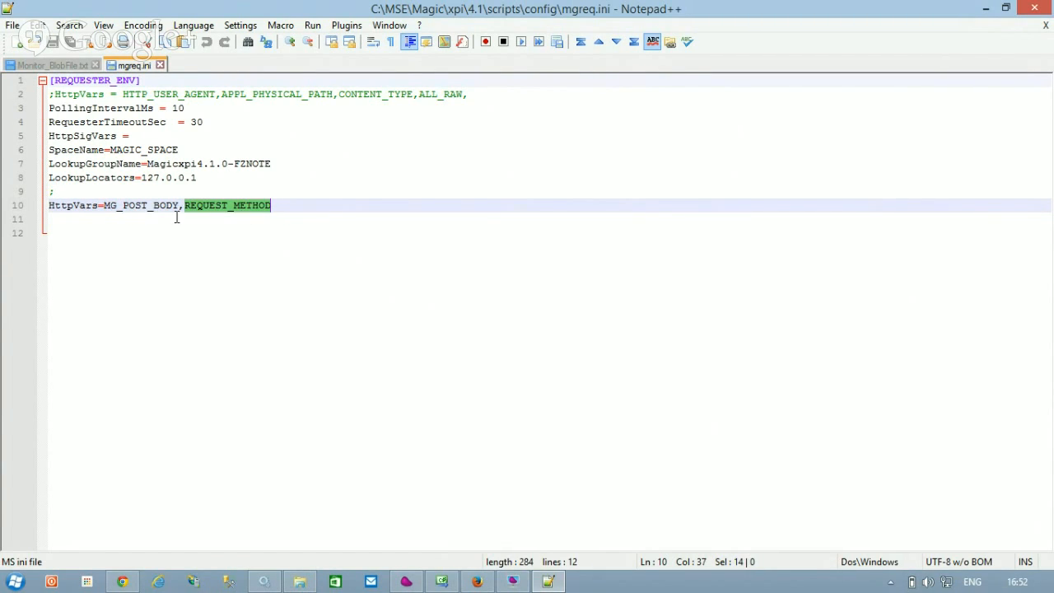
Close mgreq.ini and Monitor_BlobFile.txt, exit the text editor, and minimize the config folder window
left_click(159, 65)
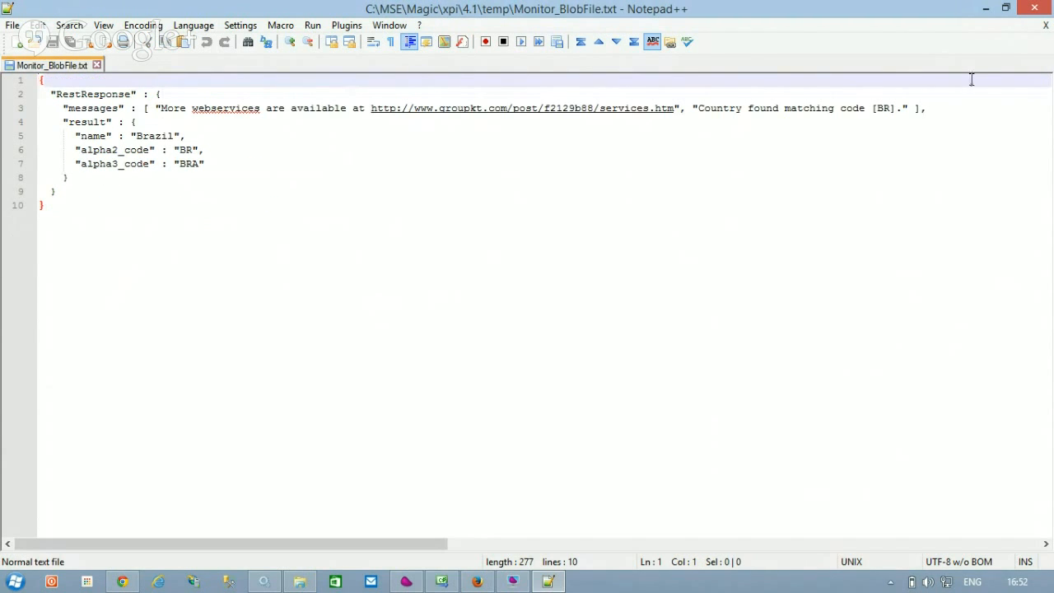
left_click(1046, 26)
left_click(1033, 8)
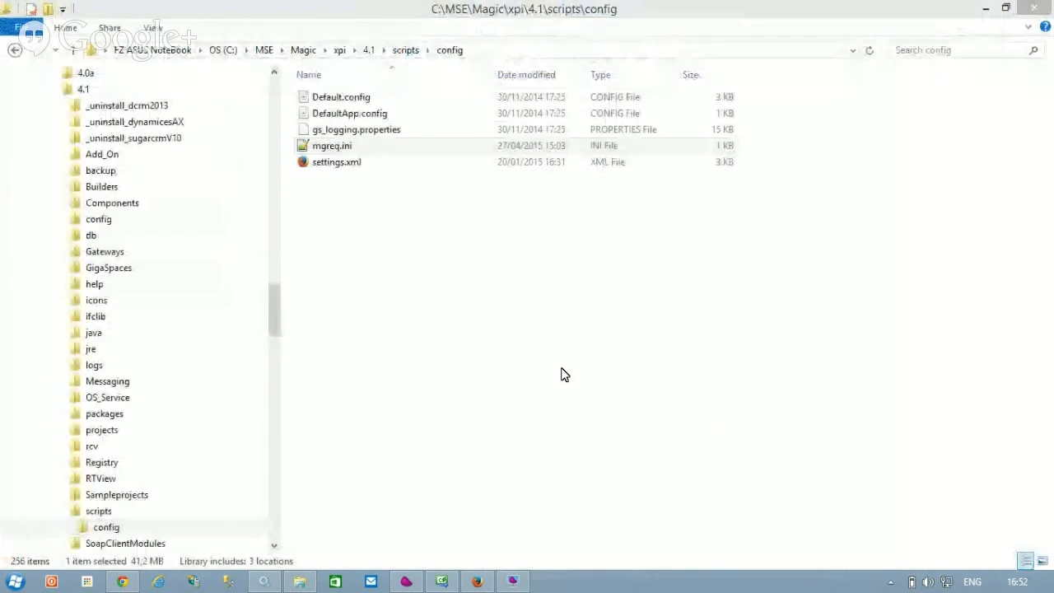
left_click(985, 11)
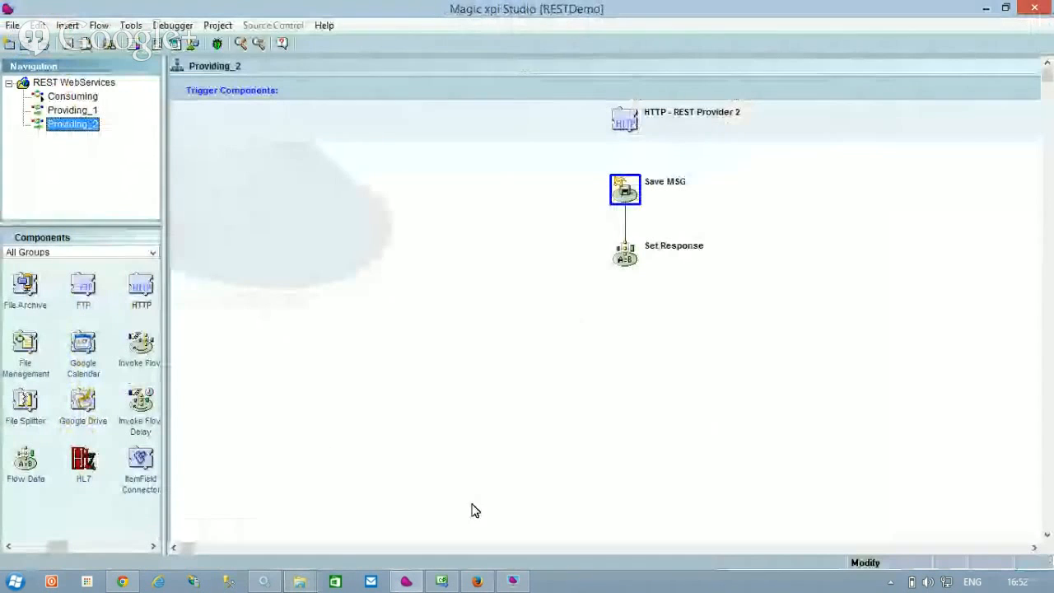
Glance at the Magic xpi Monitor, return to Magic xpi Studio, and open the HTTP_1 service's endpoints from the project's service settings
left_click(512, 581)
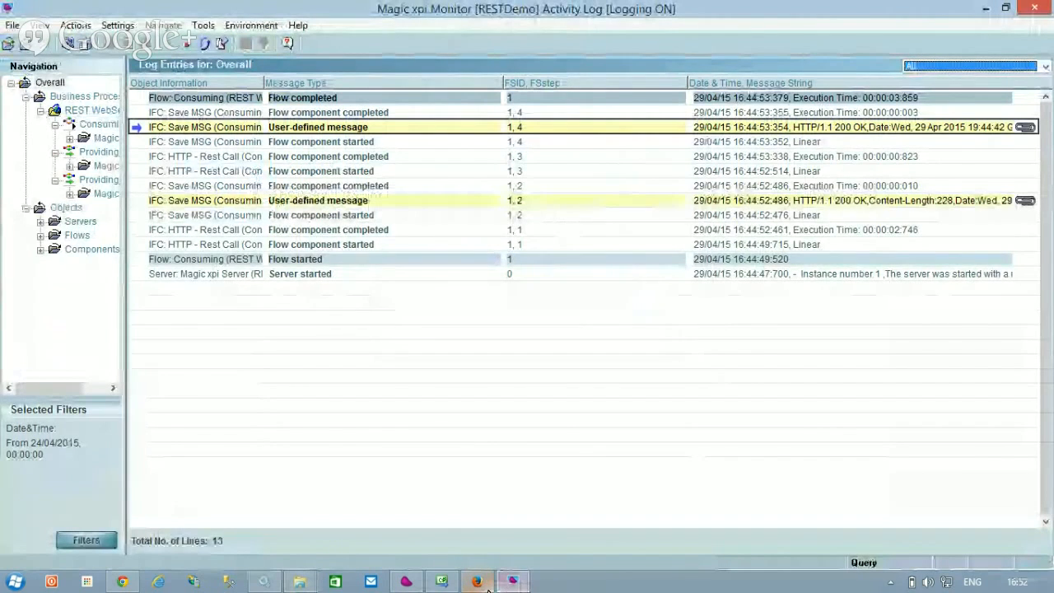
mouse_move(512, 583)
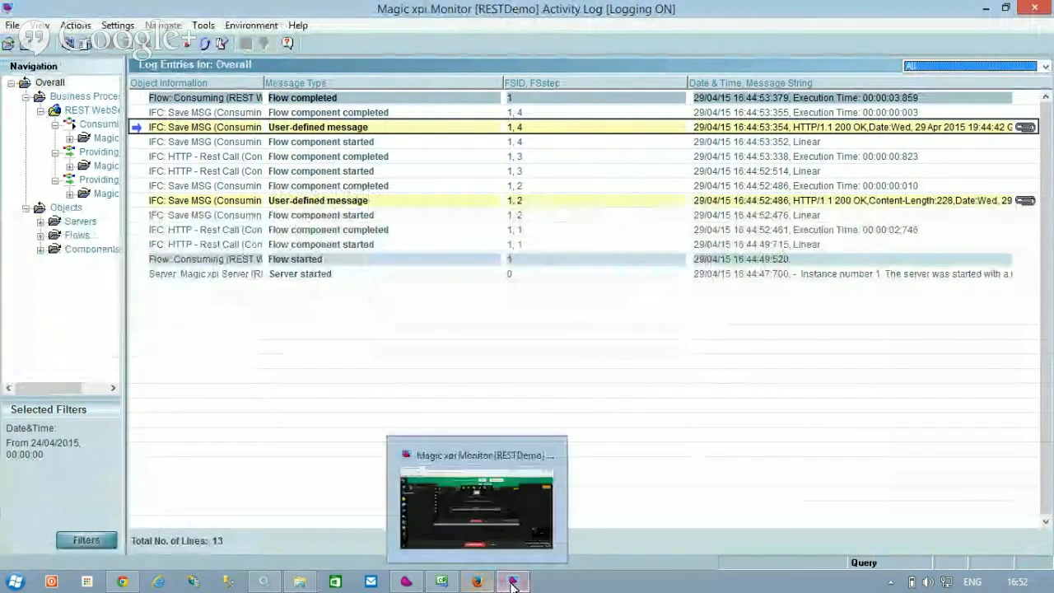
left_click(406, 582)
left_click(216, 25)
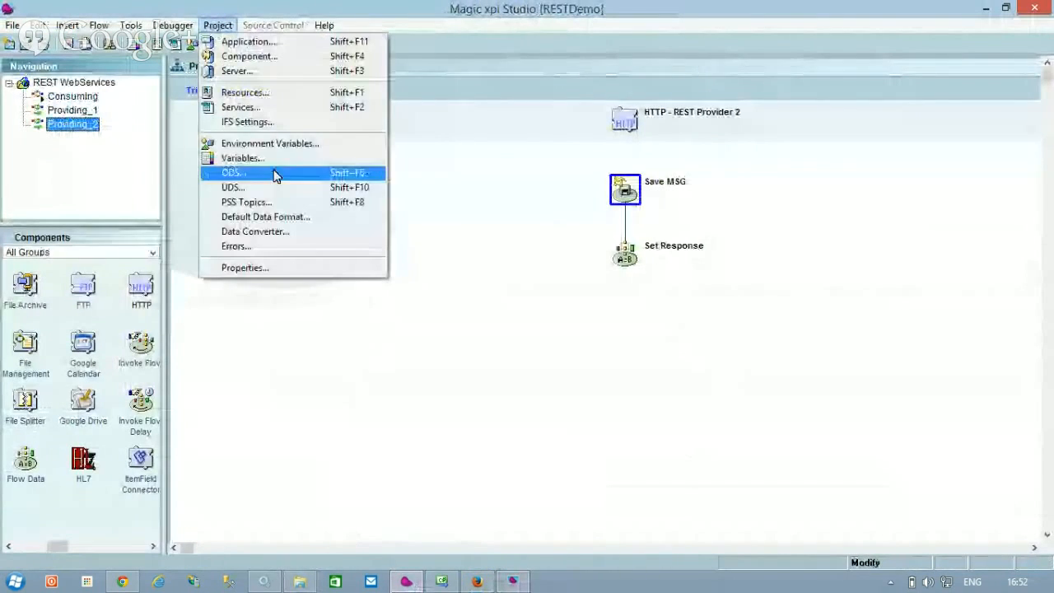
left_click(272, 108)
left_click(173, 165)
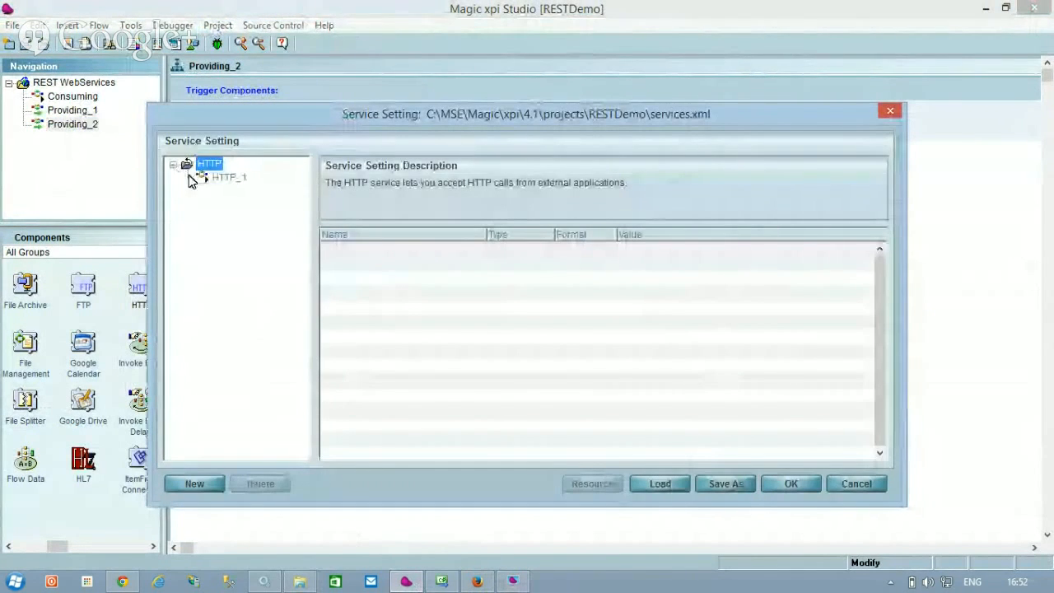
left_click(198, 177)
left_click(328, 486)
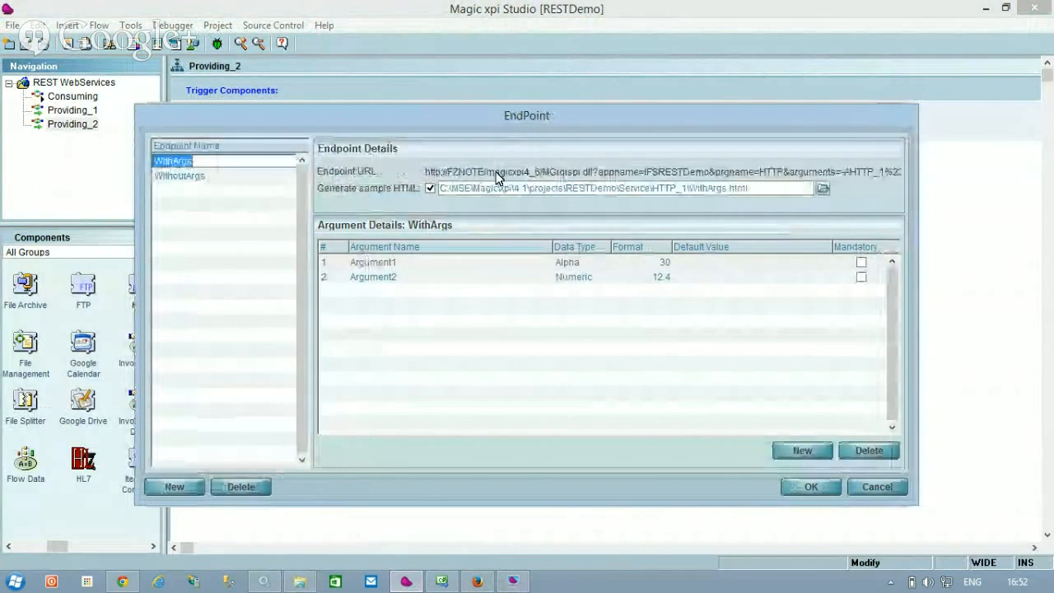
Examine the end of the WithoutArgs endpoint URL, and cancel out of the endpoint and service settings
left_click(230, 175)
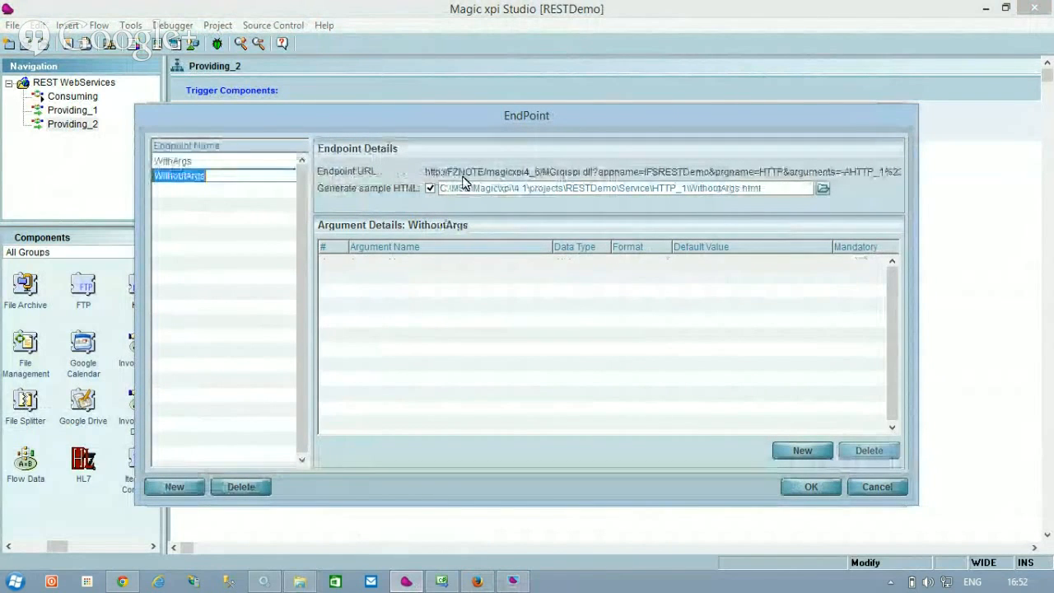
key("End")
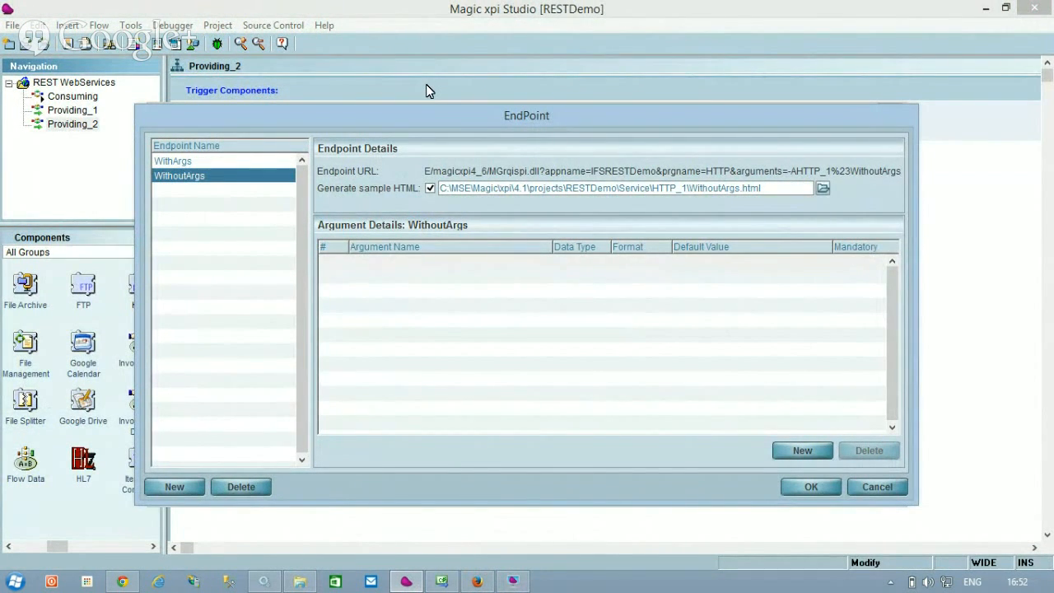
left_click(875, 485)
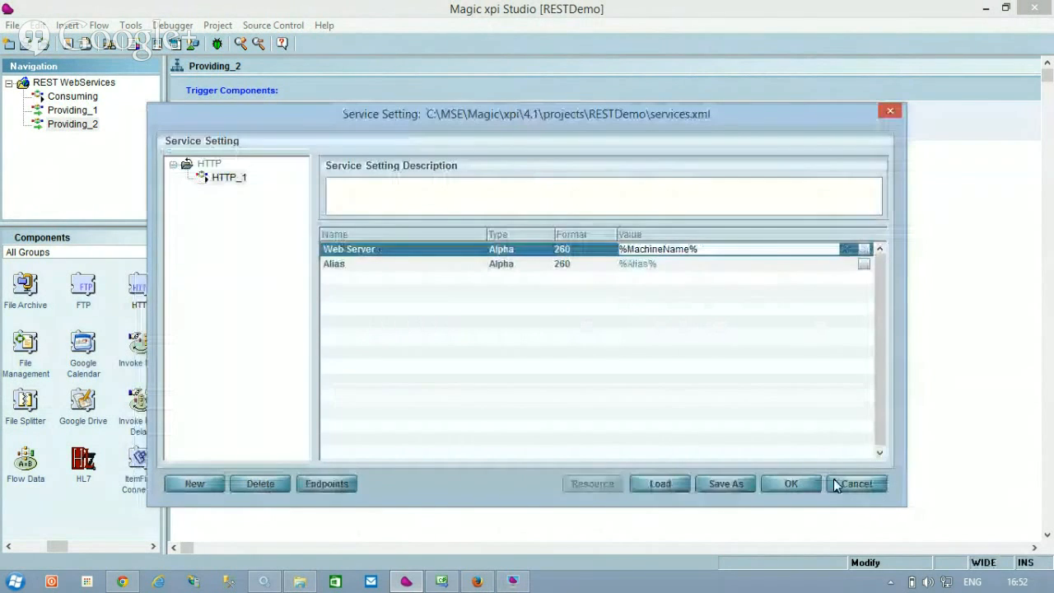
left_click(844, 483)
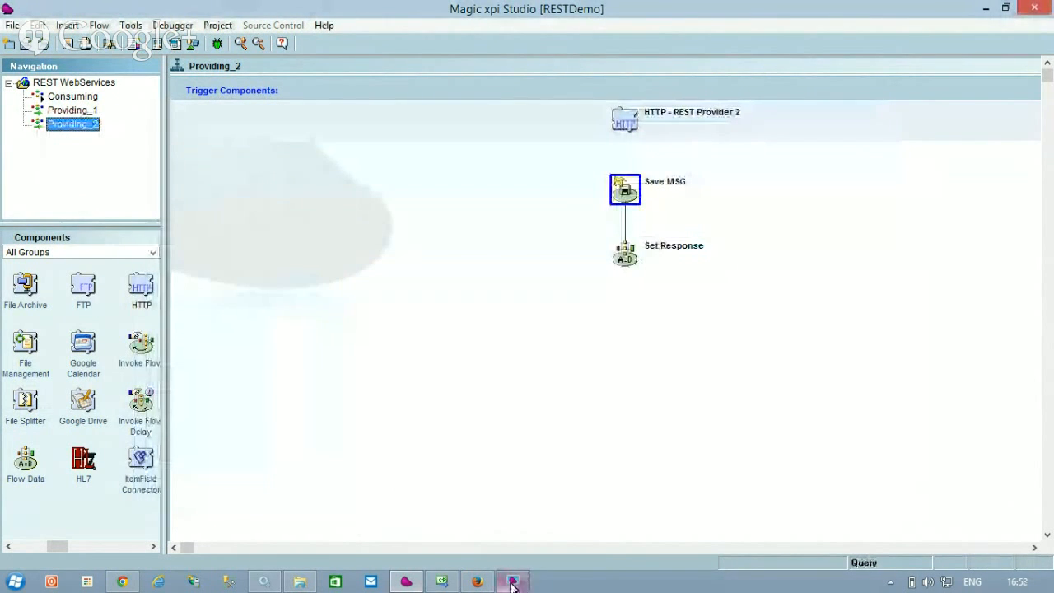
Compare the With Args URL in Visual C#'s Program.cs with the HTTP_1 WithArgs endpoint in Magic xpi Studio, and close the service settings
left_click(442, 581)
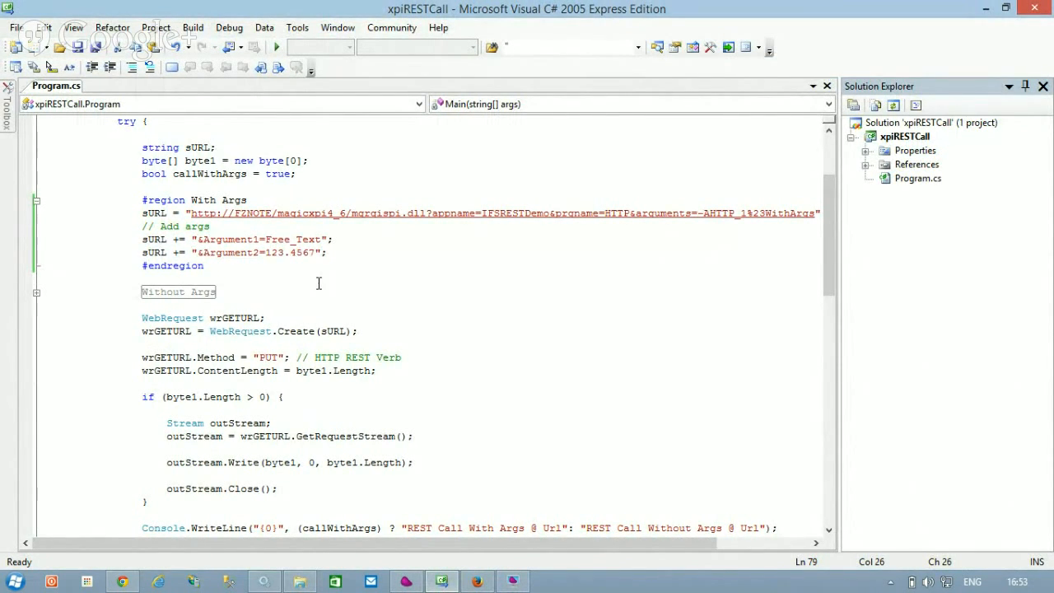
left_click_drag(187, 545, 253, 543)
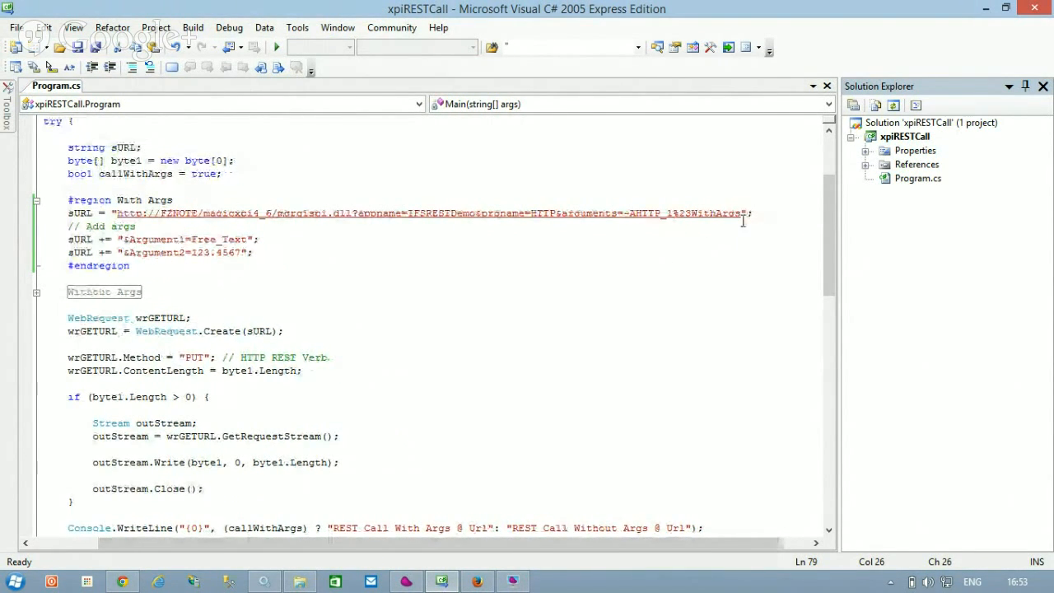
left_click(407, 583)
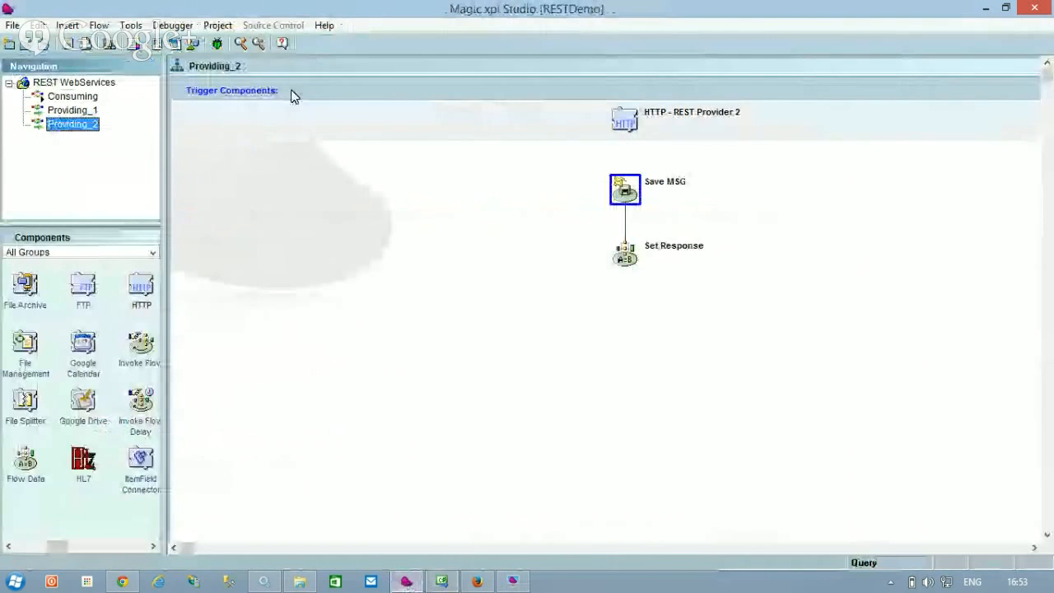
left_click(218, 26)
left_click(259, 108)
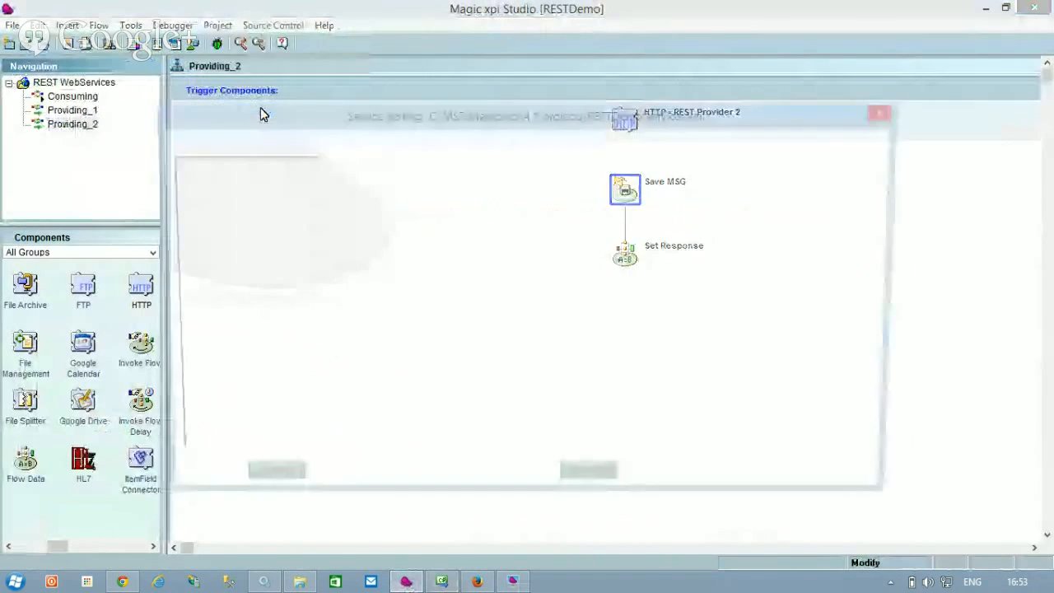
left_click(173, 165)
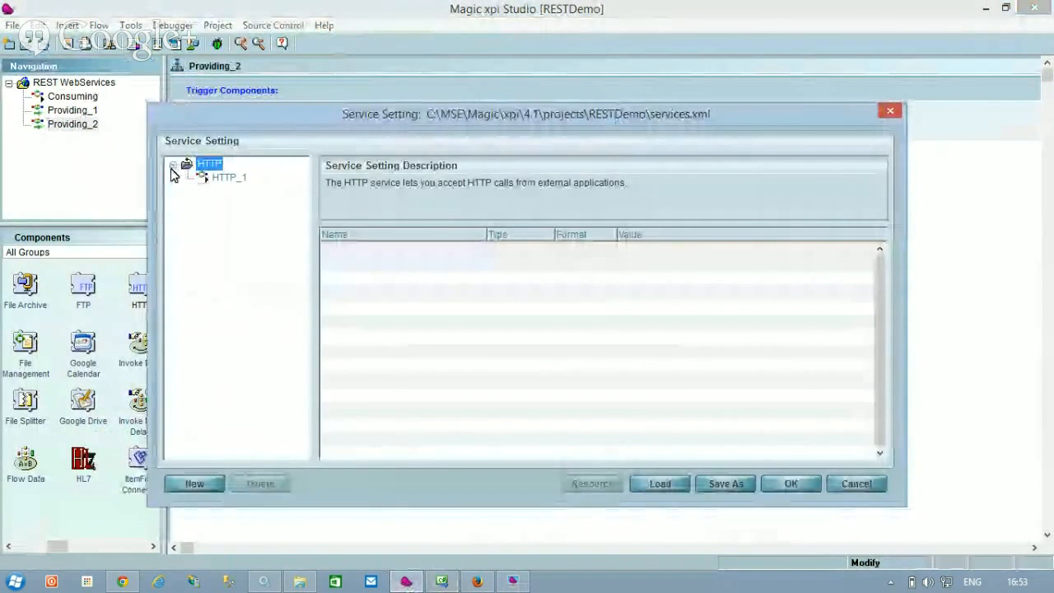
left_click(239, 183)
left_click(313, 486)
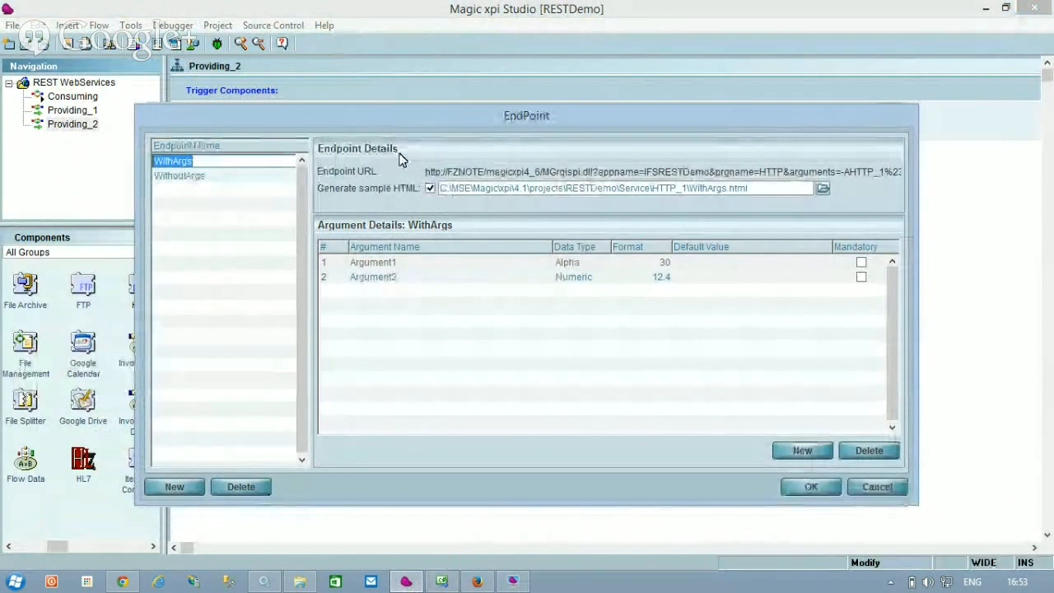
left_click(860, 487)
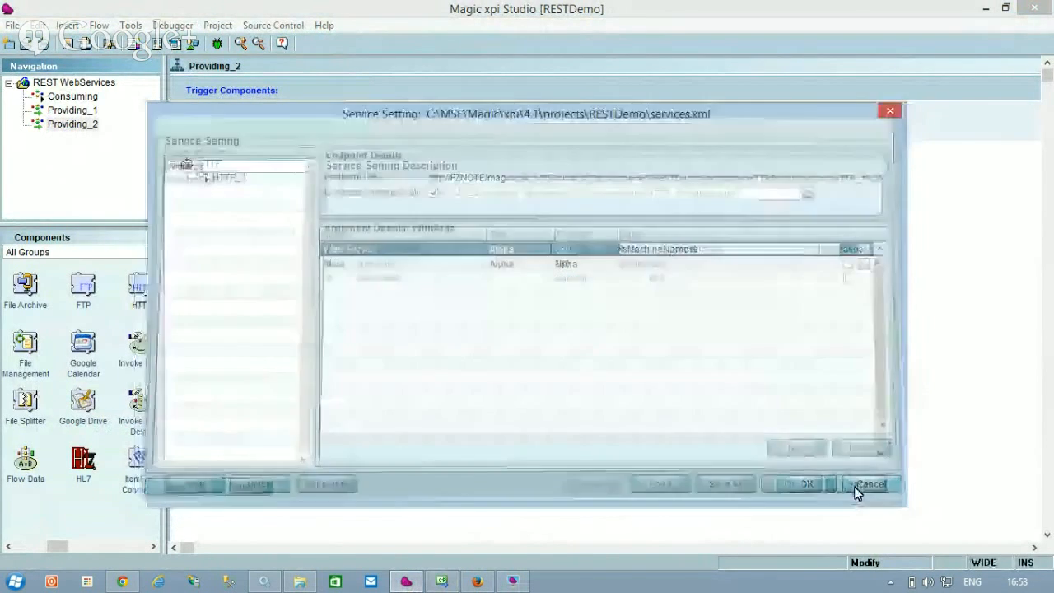
left_click(770, 492)
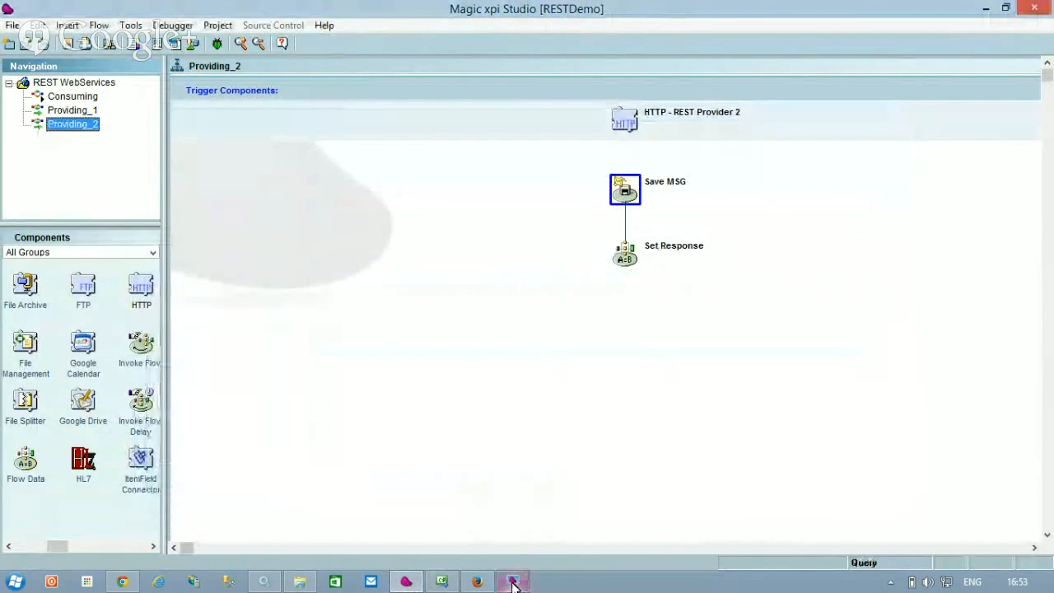
Check the argument lines in Program.cs, and reopen the HTTP_1 endpoints in Magic xpi Studio to examine the WithArgs argument details
left_click(443, 581)
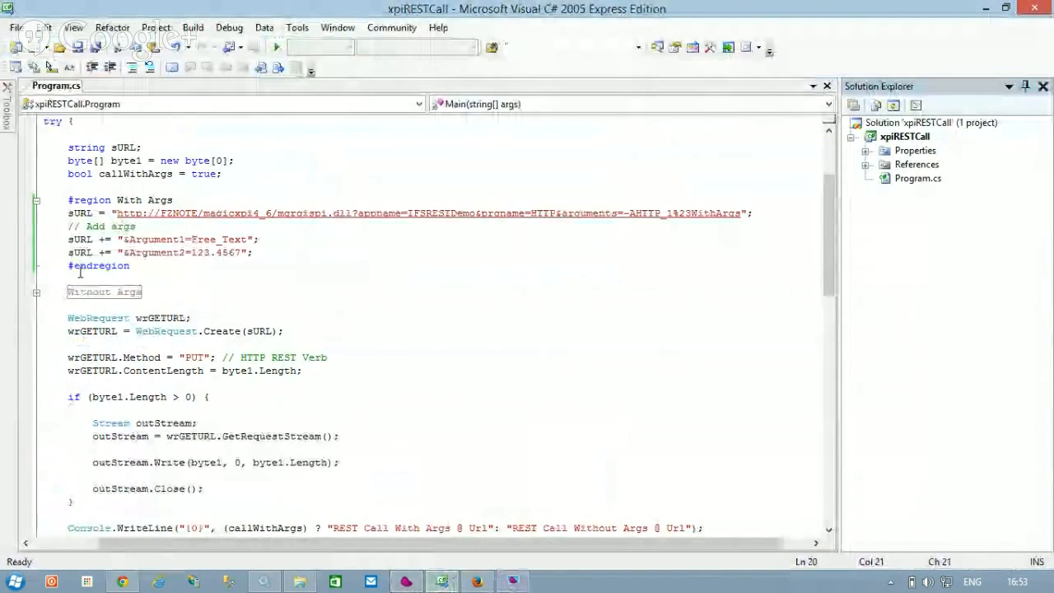
left_click(406, 581)
left_click(224, 26)
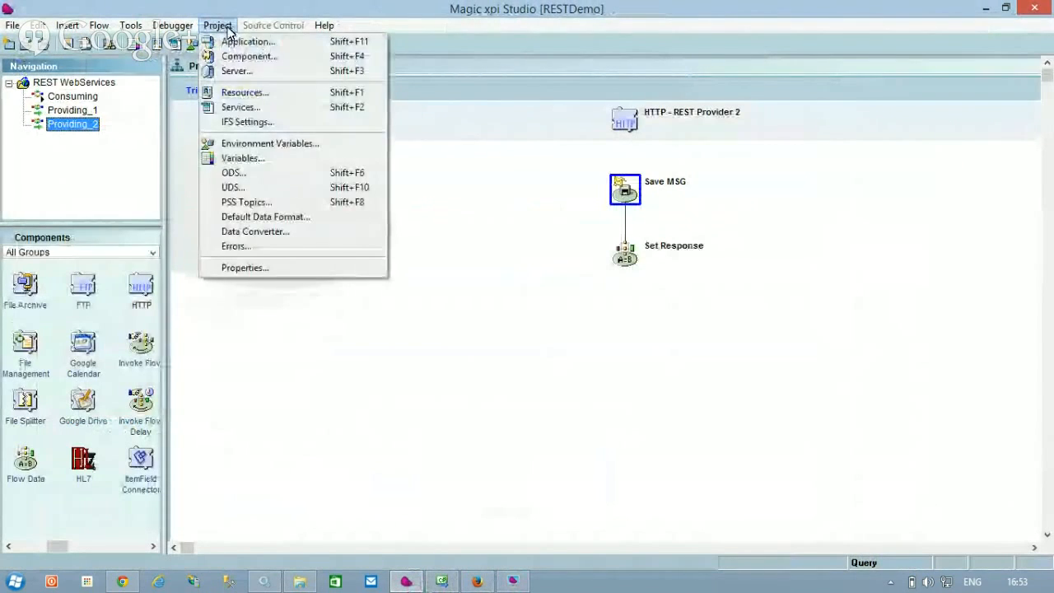
left_click(235, 107)
left_click(173, 163)
left_click(227, 177)
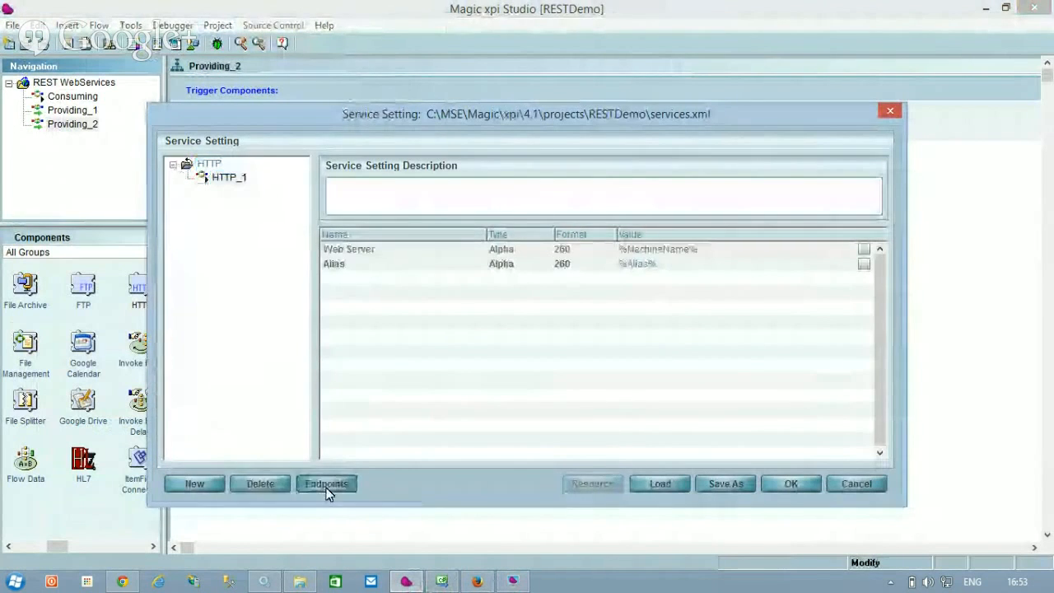
left_click(327, 484)
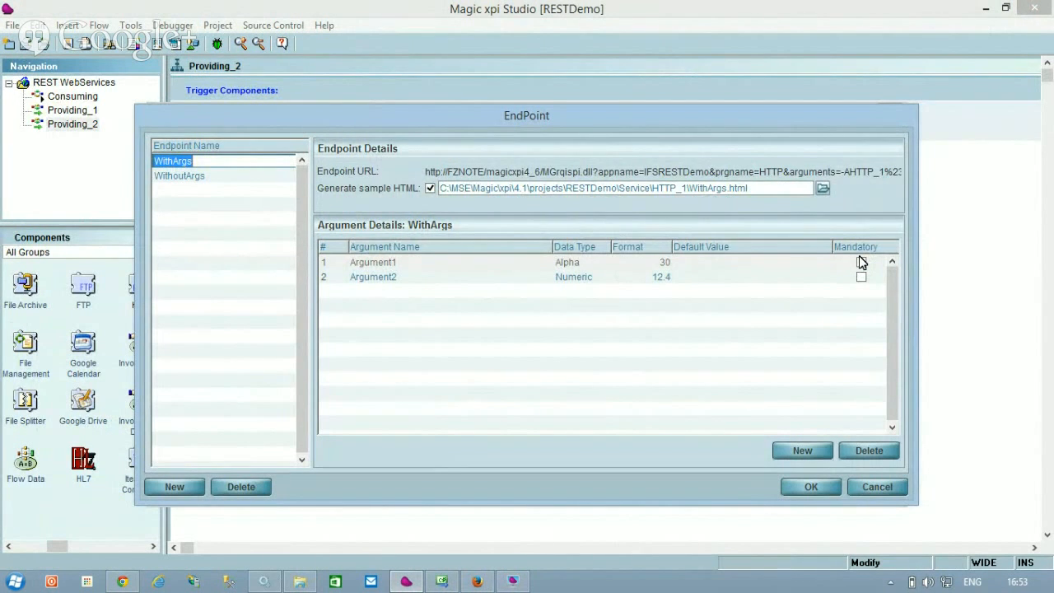
Review the HTTP verb line in Visual C#'s Program.cs, and reopen mgreq.ini from the config folder in File Explorer
left_click(443, 581)
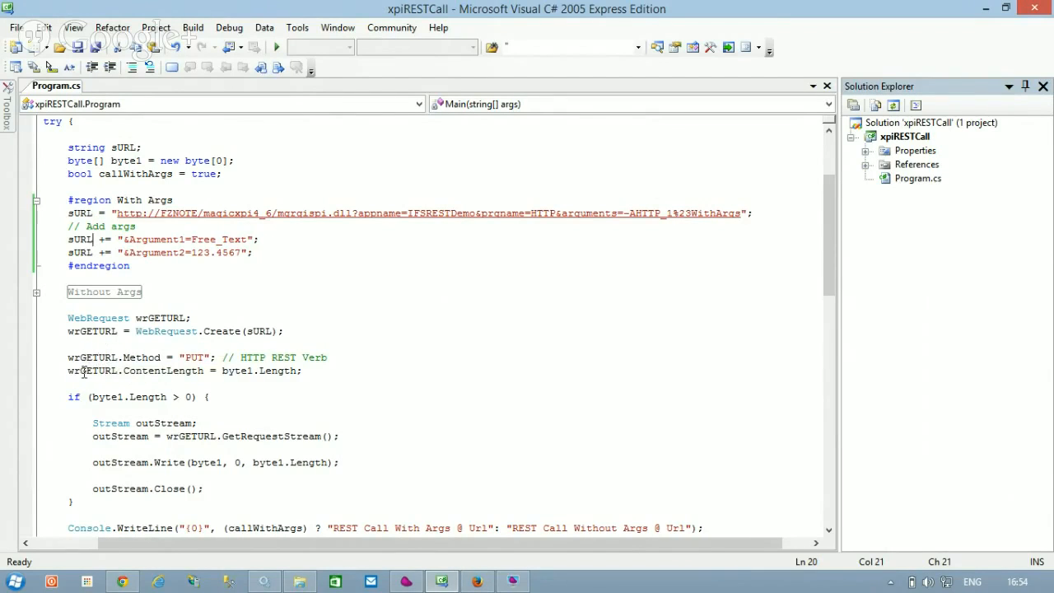
mouse_move(151, 360)
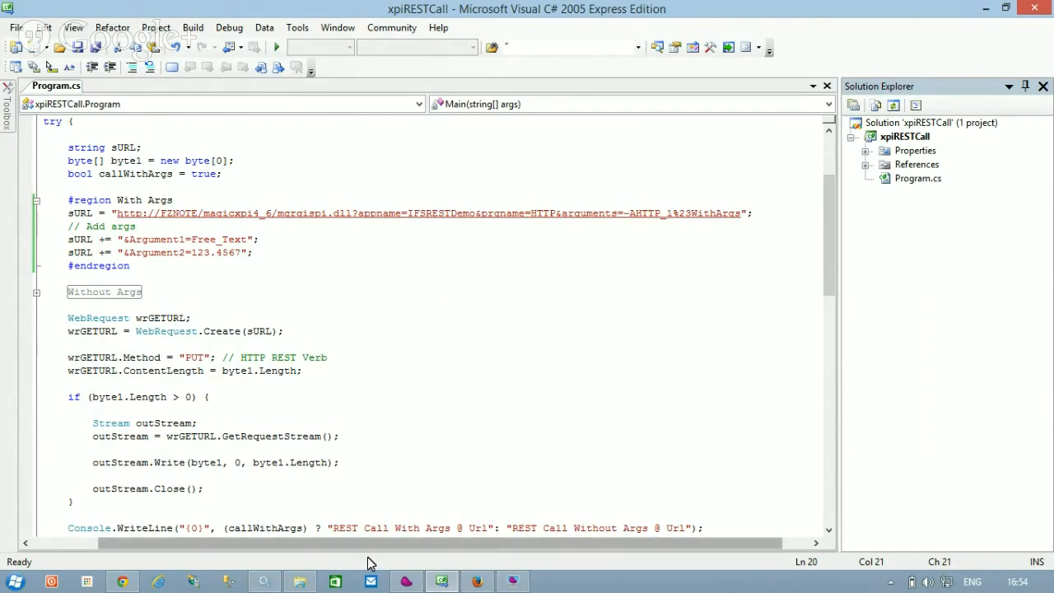
left_click(296, 582)
double_click(318, 146)
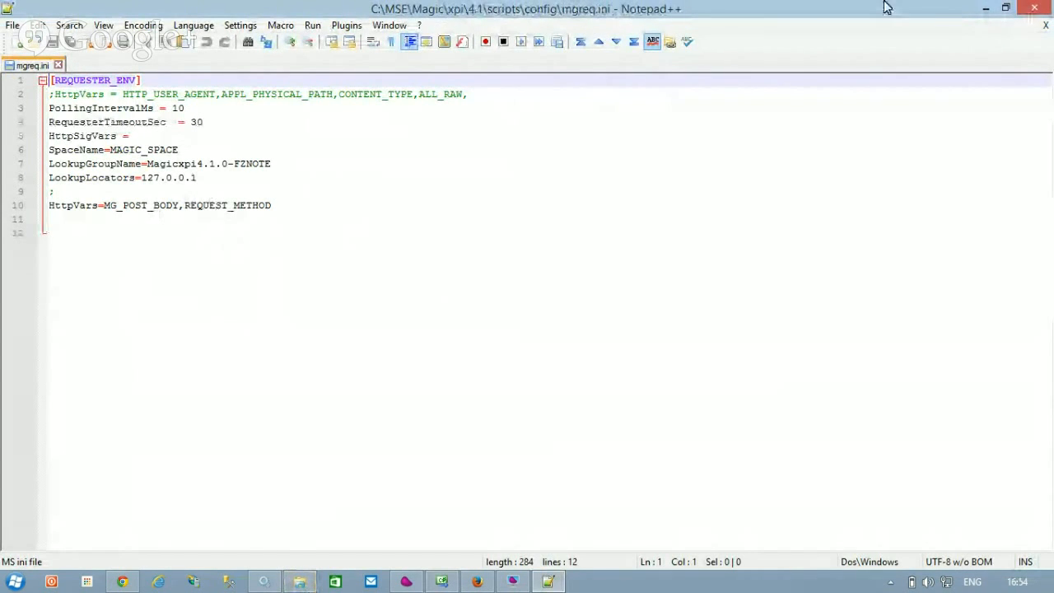
Leave mgreq.ini and switch to Magic xpi Studio, cancelling out of the HTTP_1 endpoint and service settings
left_click(986, 8)
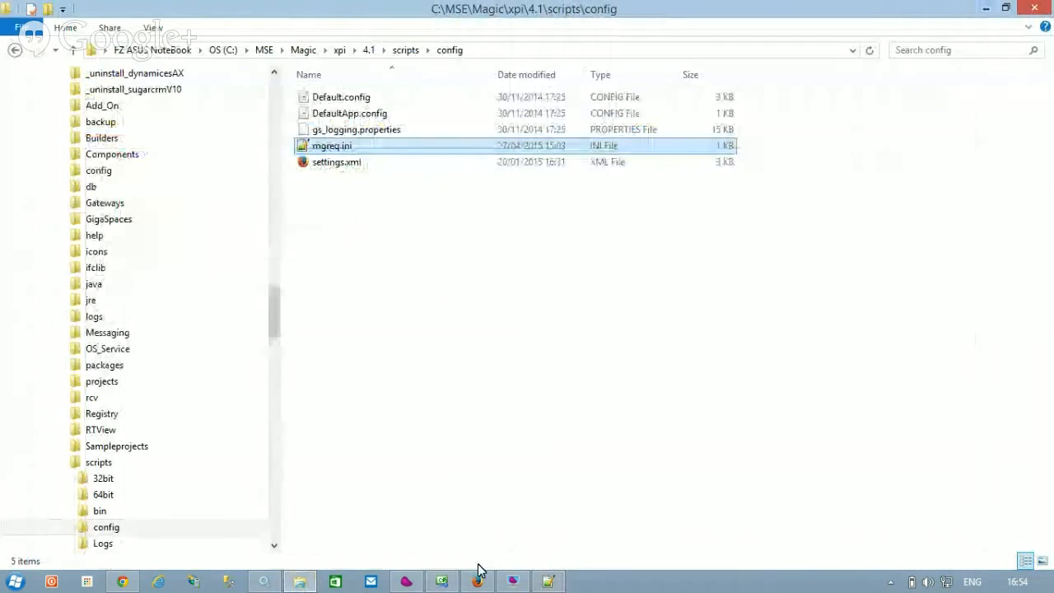
left_click(409, 585)
left_click(881, 489)
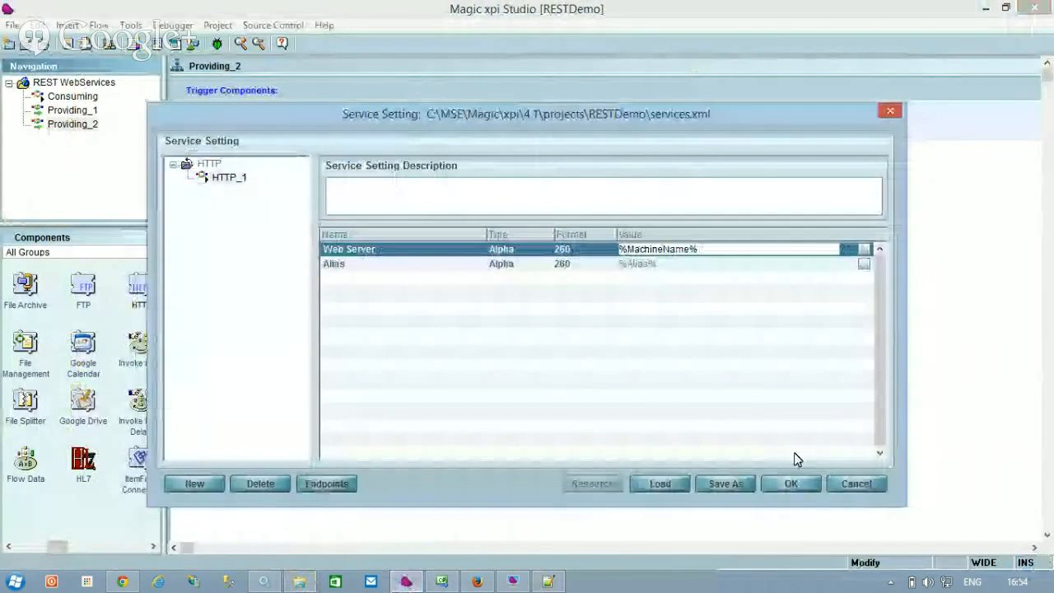
left_click(856, 489)
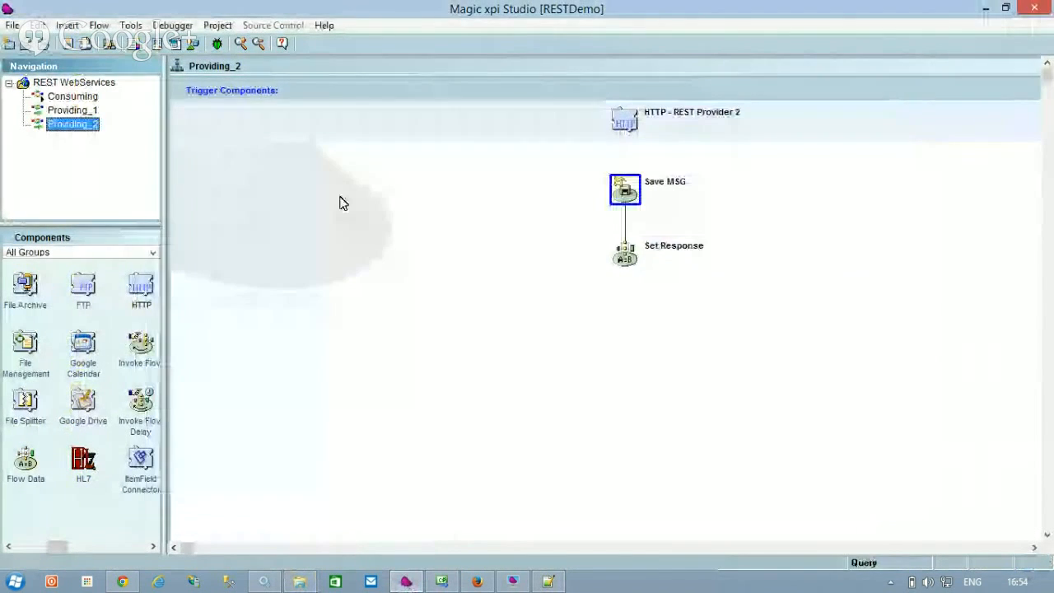
Open the Providing_1 flow and examine the message expression of its Save MSG step, cancelling out without changes
left_click(83, 110)
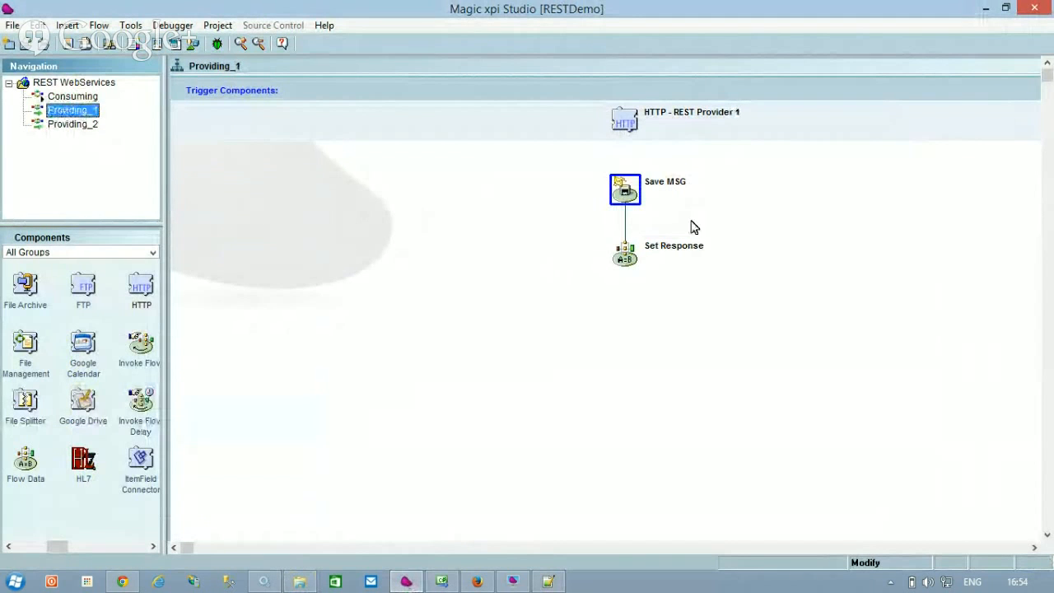
left_click(623, 188)
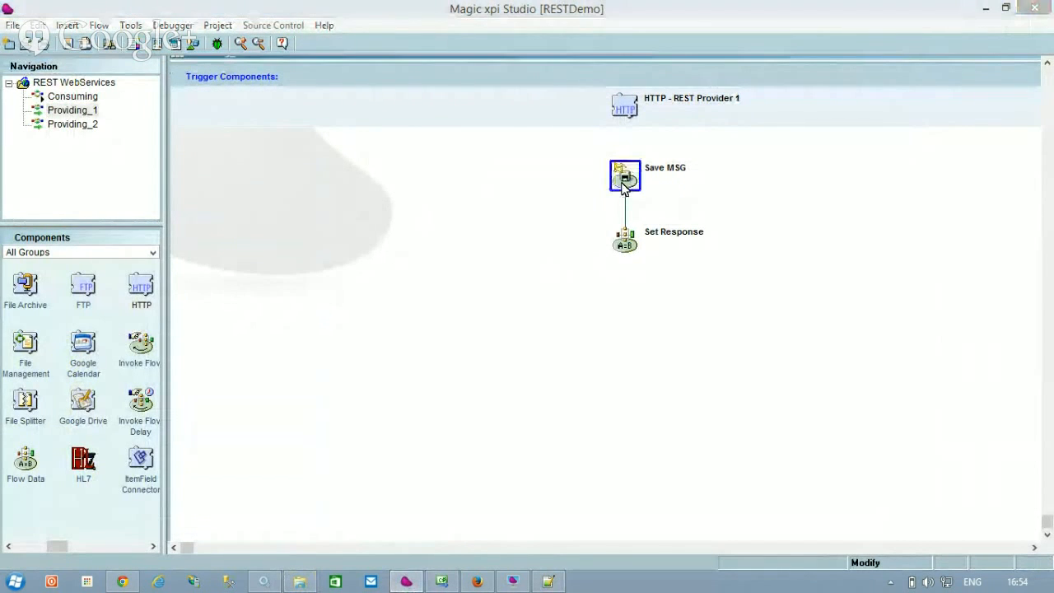
double_click(623, 187)
left_click(690, 392)
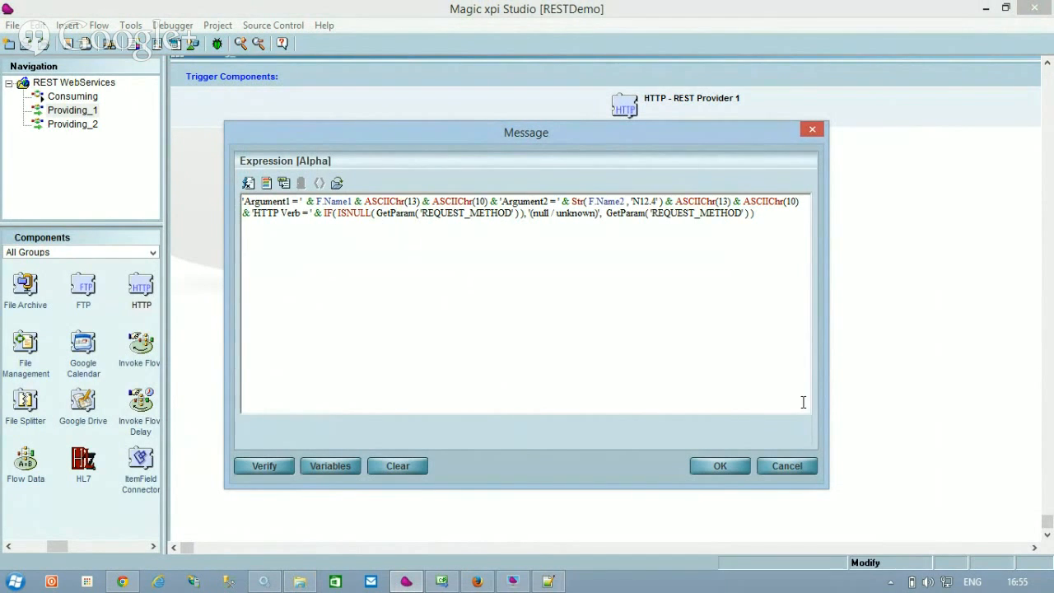
left_click(806, 467)
left_click(679, 451)
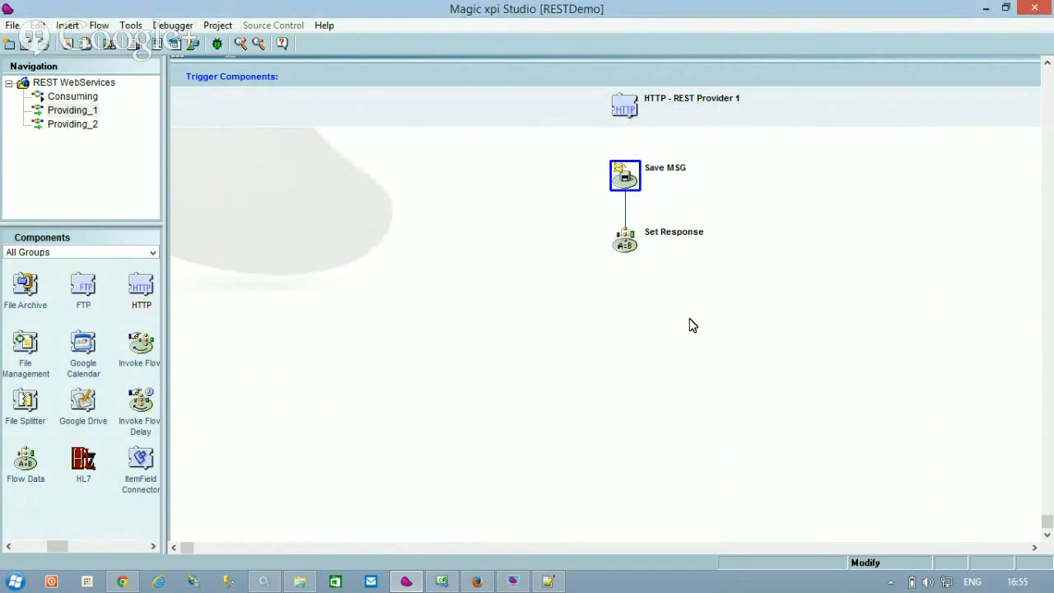
Switch to Visual C# and run the xpiRESTCall client to send the REST call with arguments
left_click(982, 8)
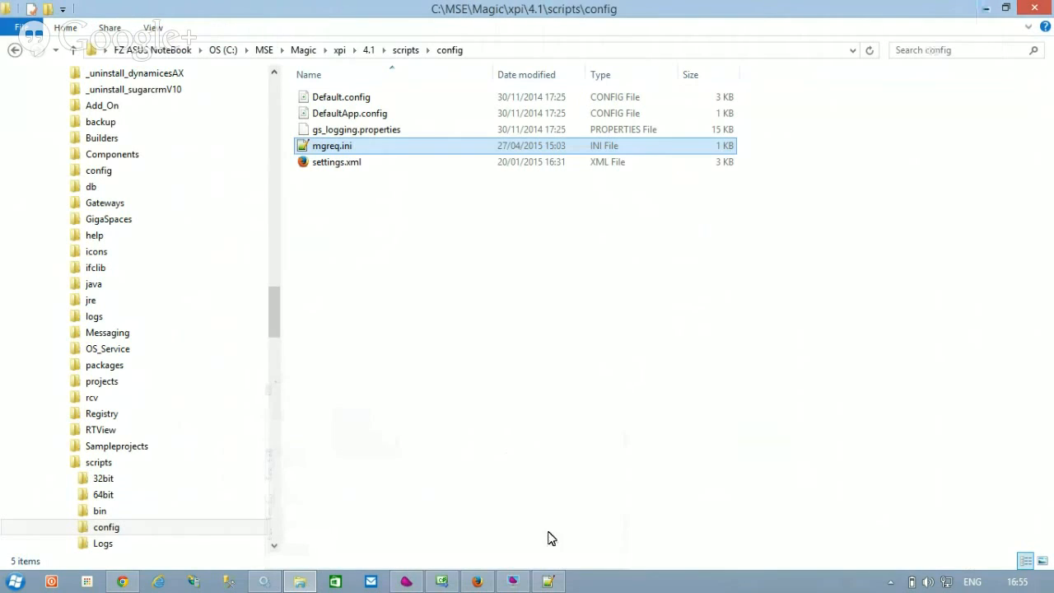
left_click(443, 583)
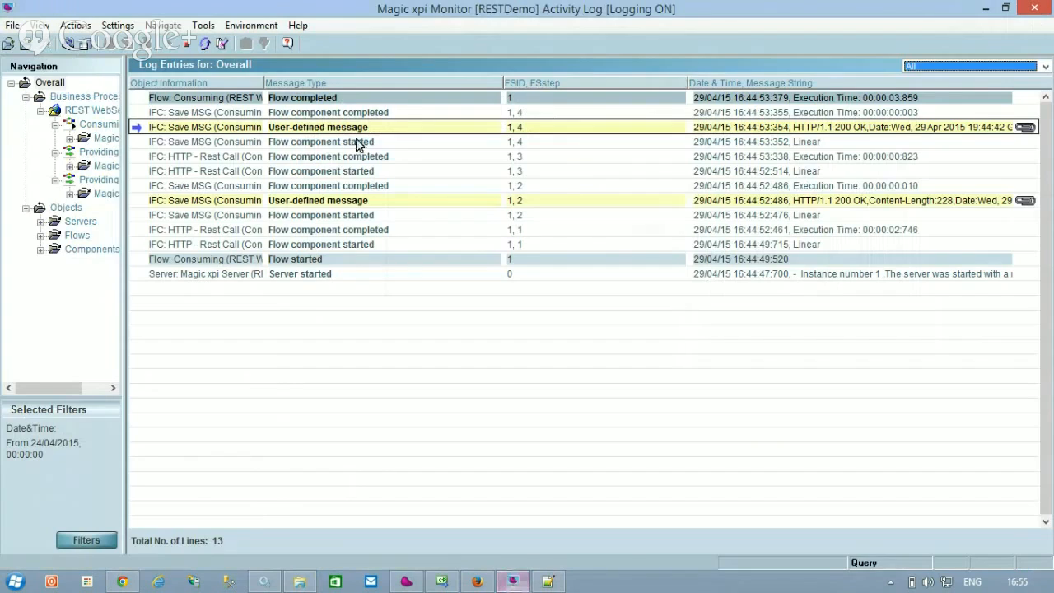
left_click(441, 583)
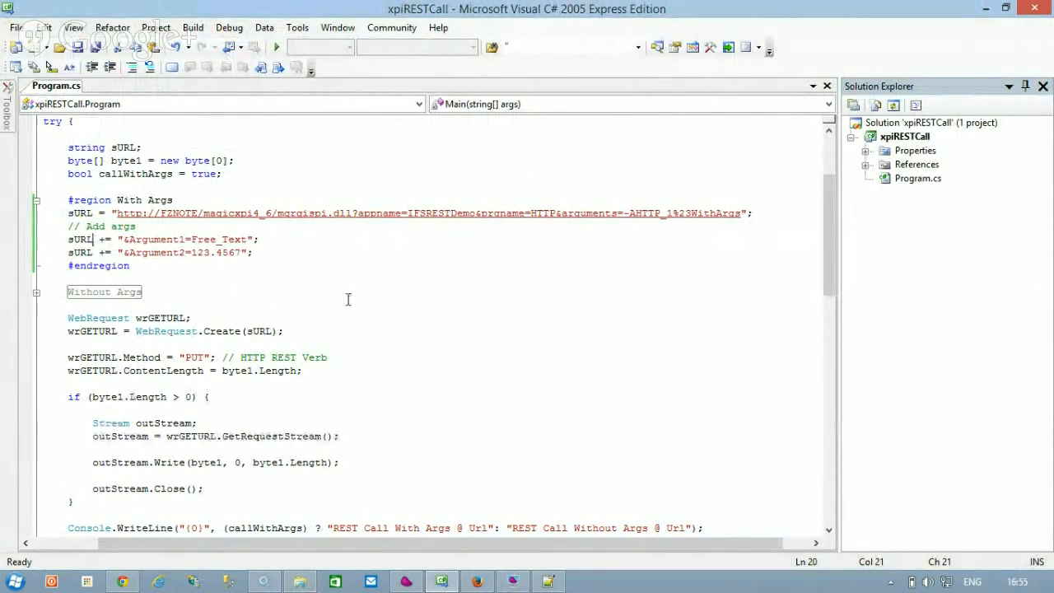
key("F5")
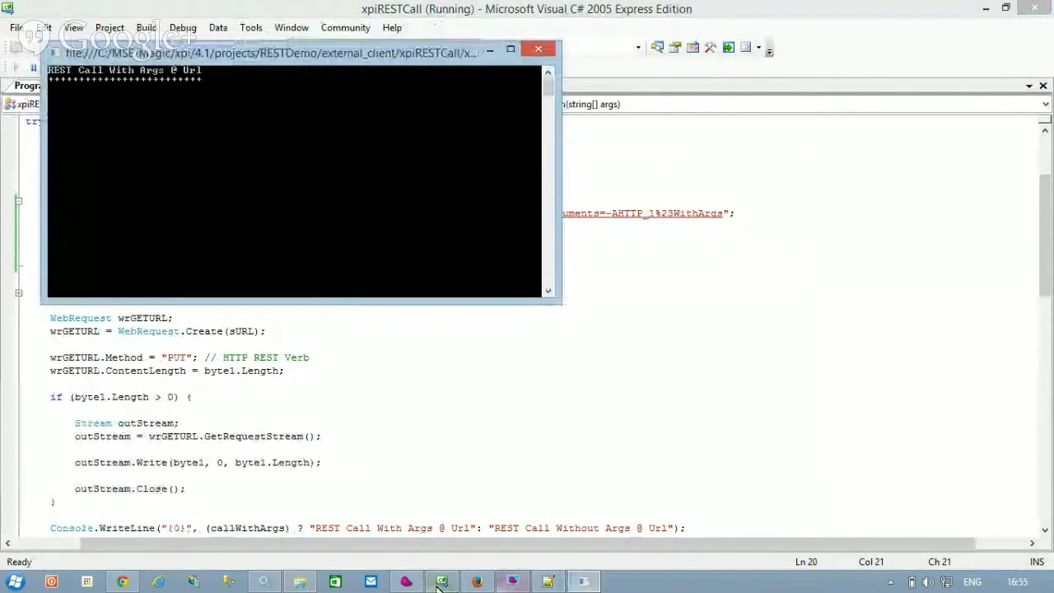
Switch to Magic xpi Studio and examine the HTTP - REST Provider 1 trigger's endpoint, argument mapping and return value, cancelling without changes
left_click(408, 583)
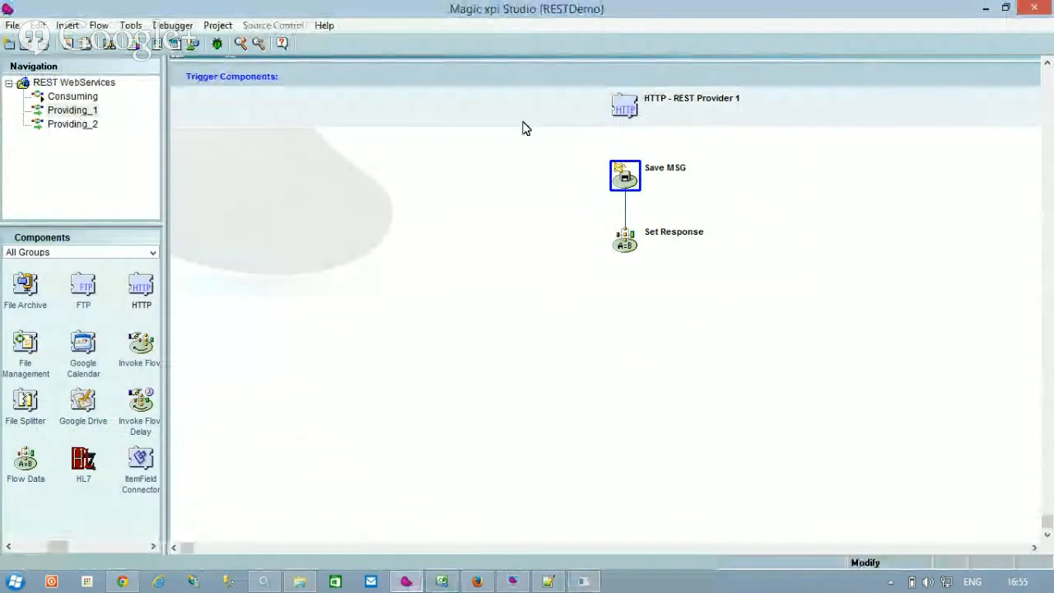
double_click(631, 106)
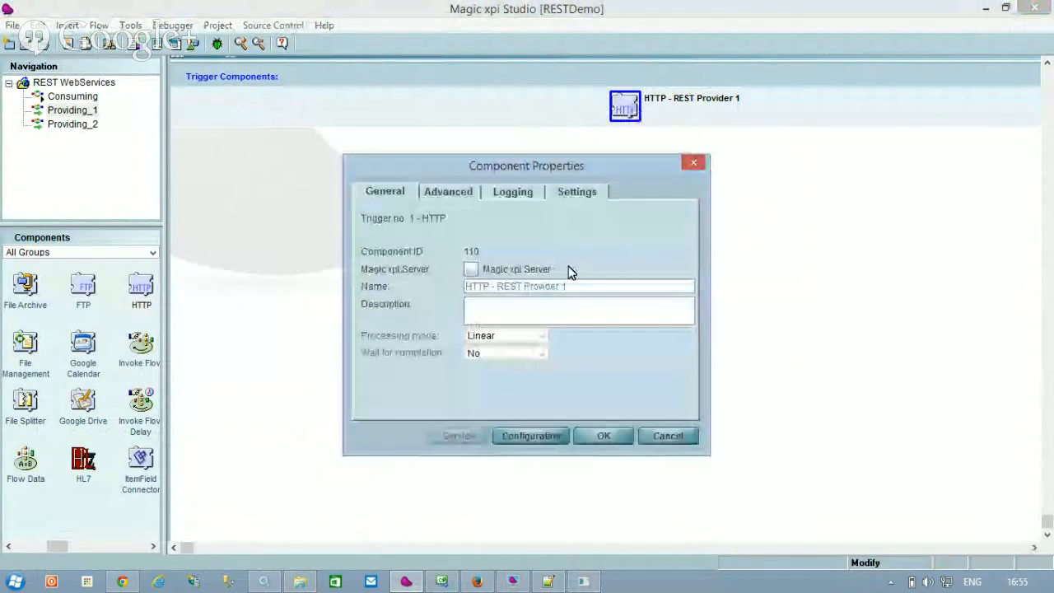
left_click(532, 434)
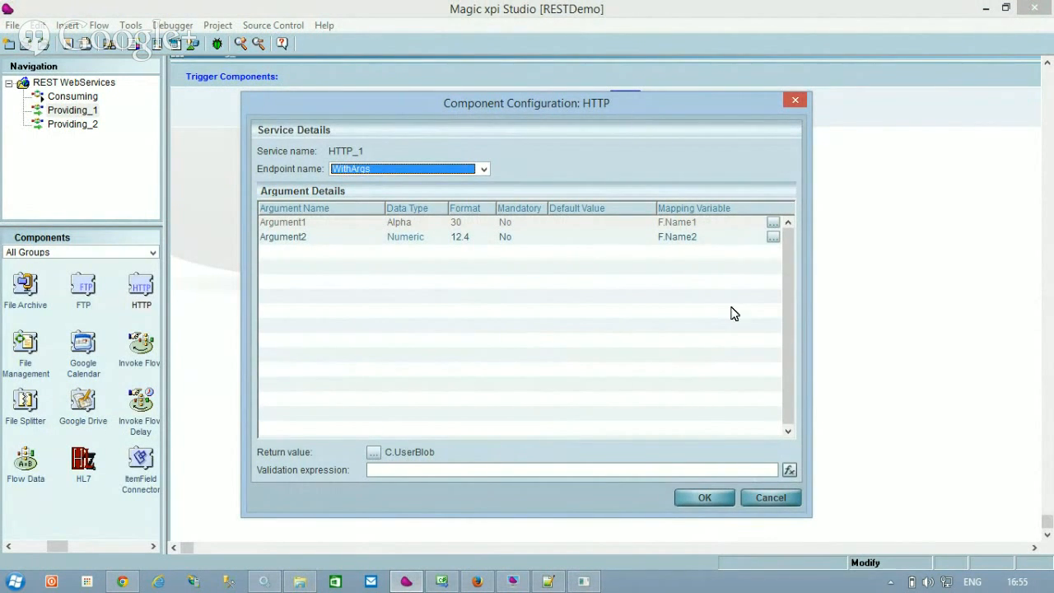
left_click(770, 498)
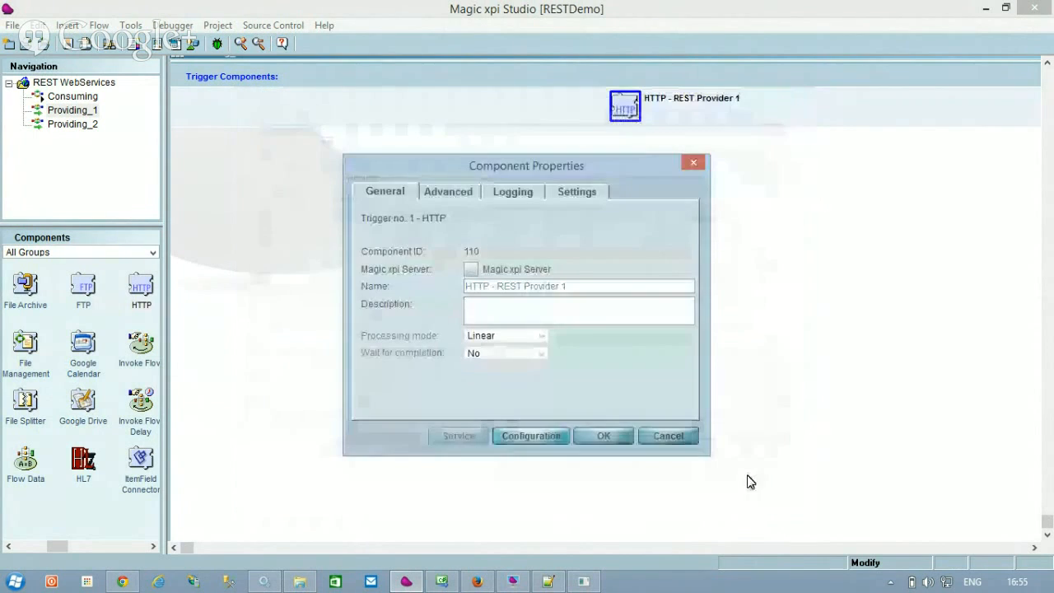
left_click(665, 437)
Review how the Save MSG expression in Providing_1 builds the arguments and HTTP verb, and cancel out of its configuration
double_click(625, 175)
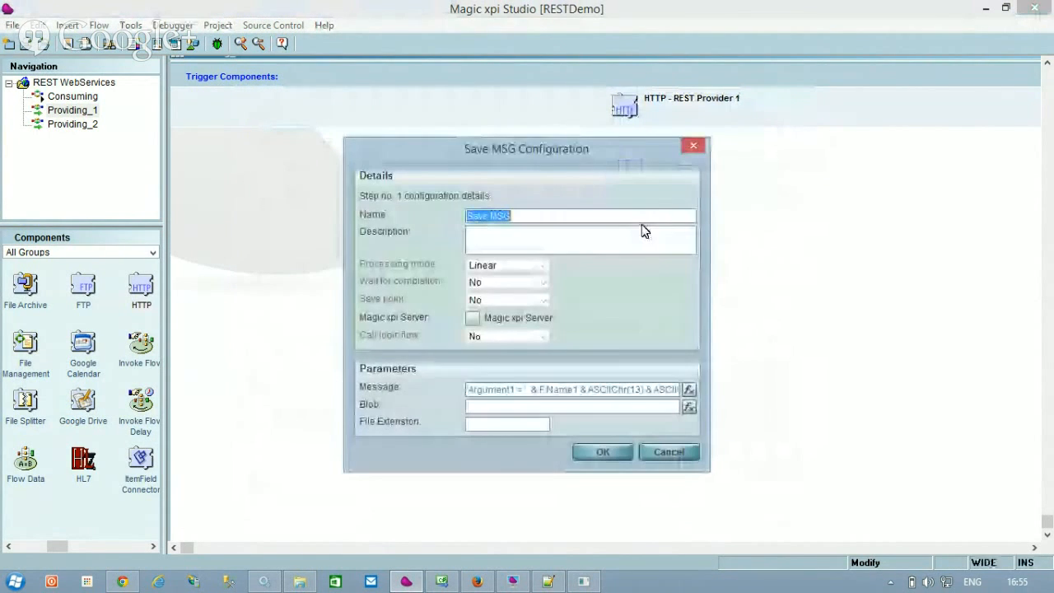
left_click(688, 392)
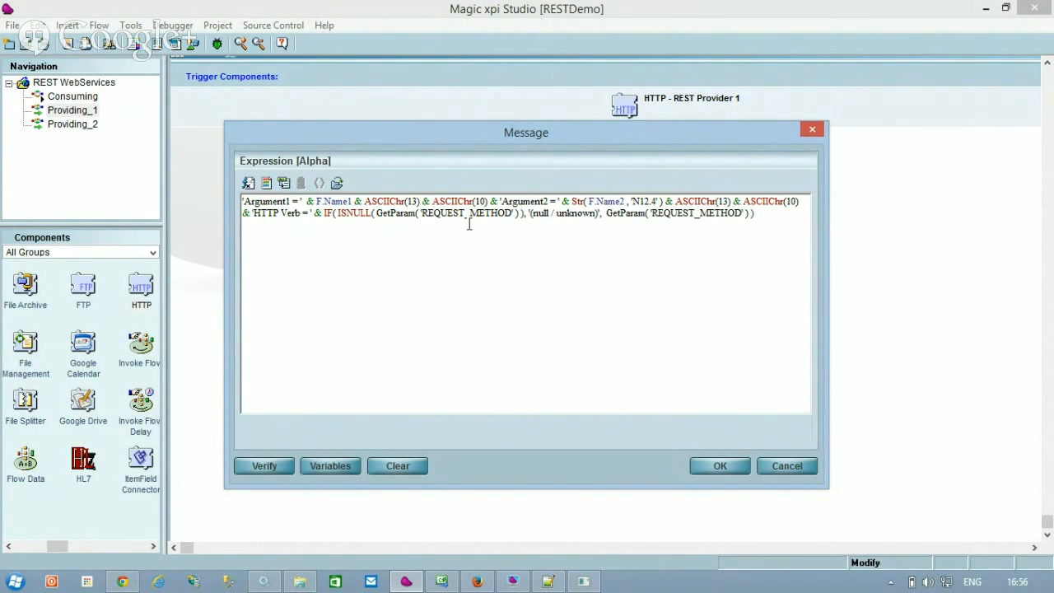
left_click(791, 465)
left_click(680, 452)
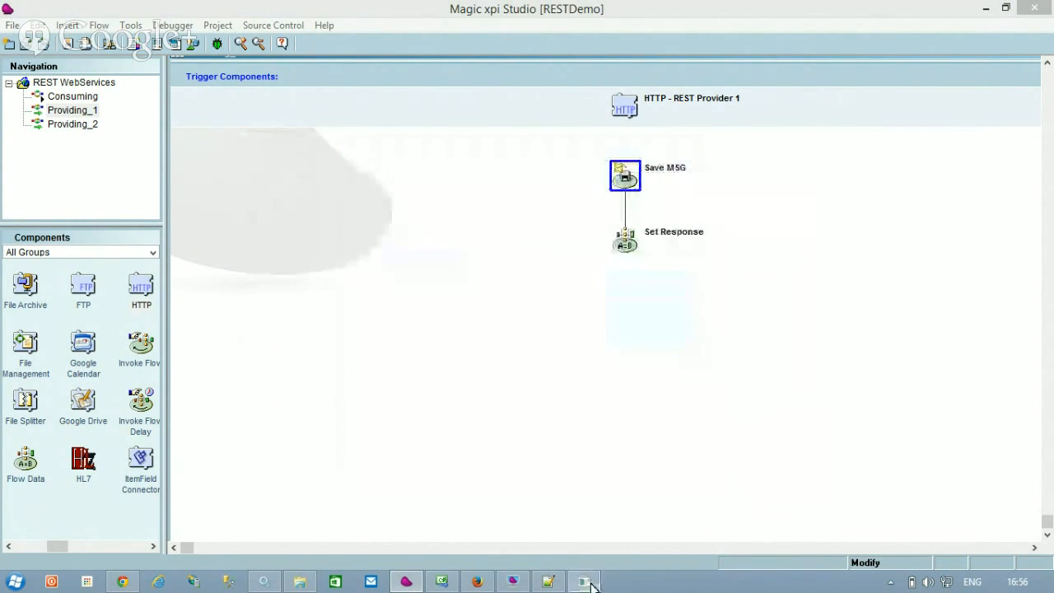
Compare the client's console output with the C.UserBlob update expression in Providing_1's Set Response step
left_click(583, 581)
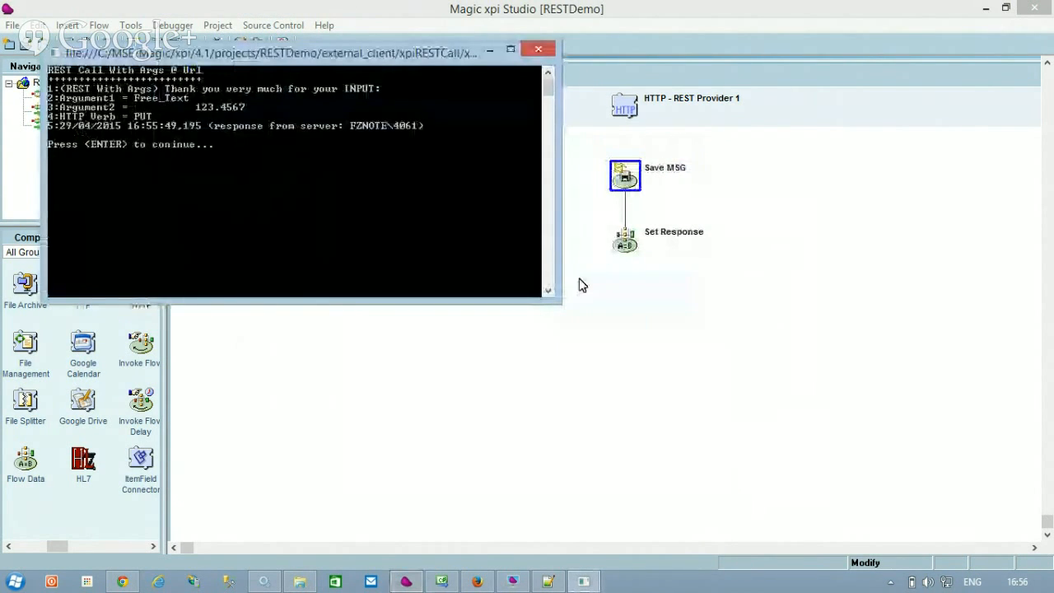
left_click(623, 244)
double_click(623, 244)
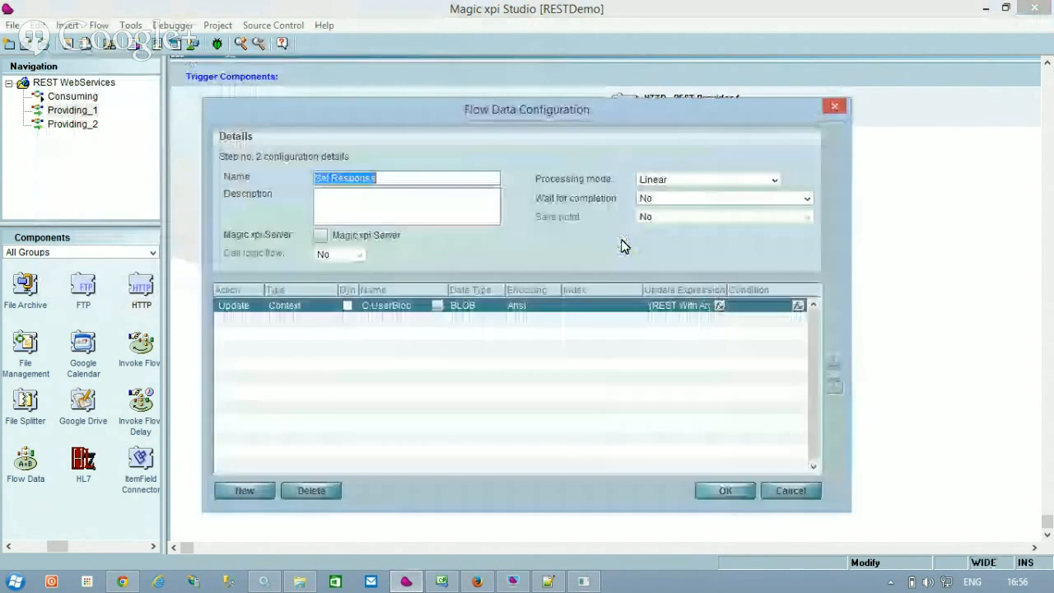
left_click(725, 308)
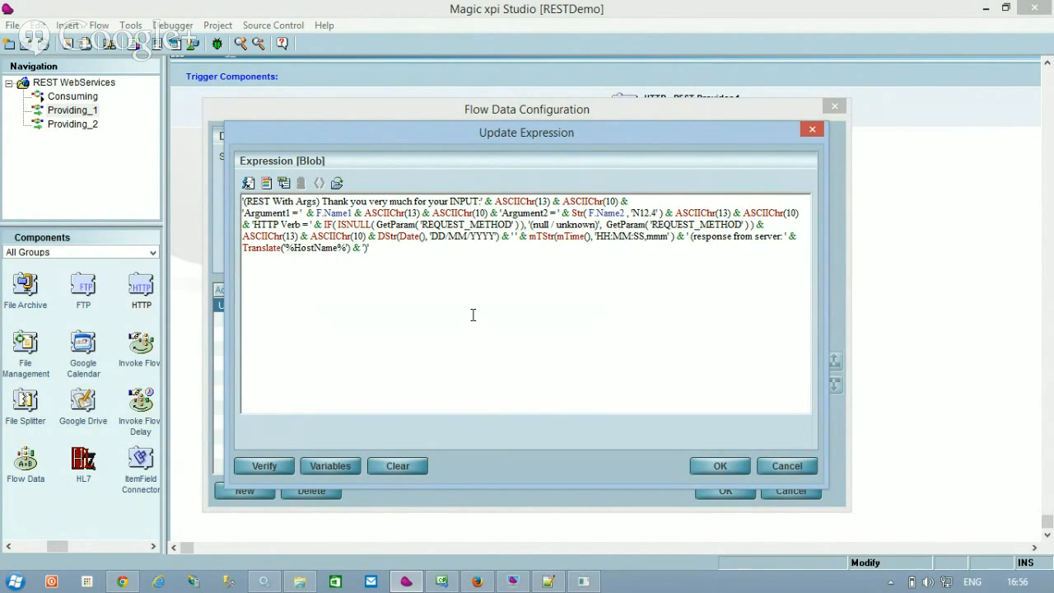
left_click(584, 583)
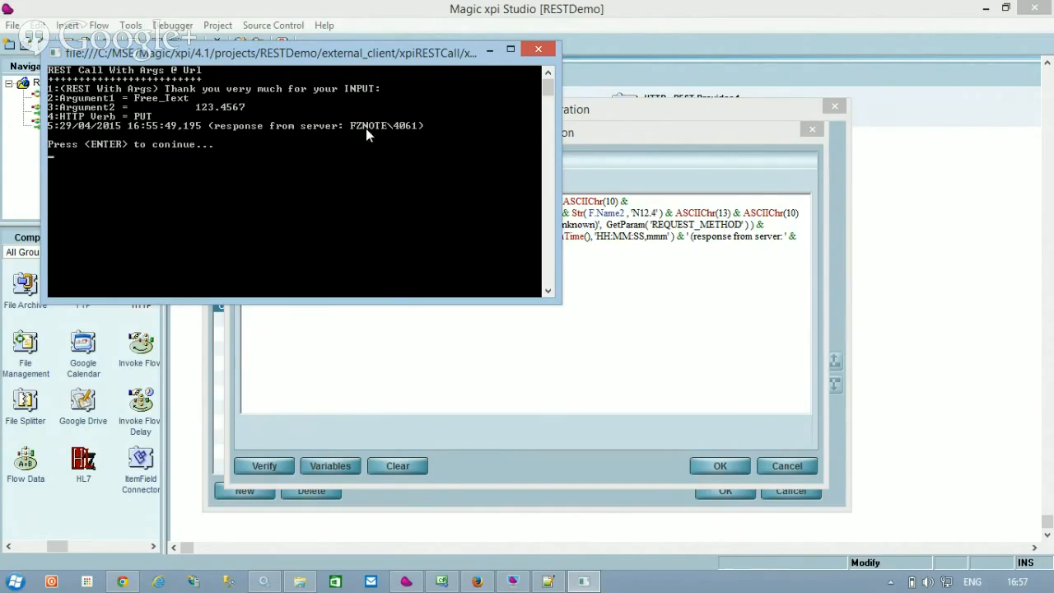
In Magic xpi Monitor, examine the Providing_1 flow's user-defined message details, check mgreq.ini in Notepad++, and close the message details
left_click(510, 581)
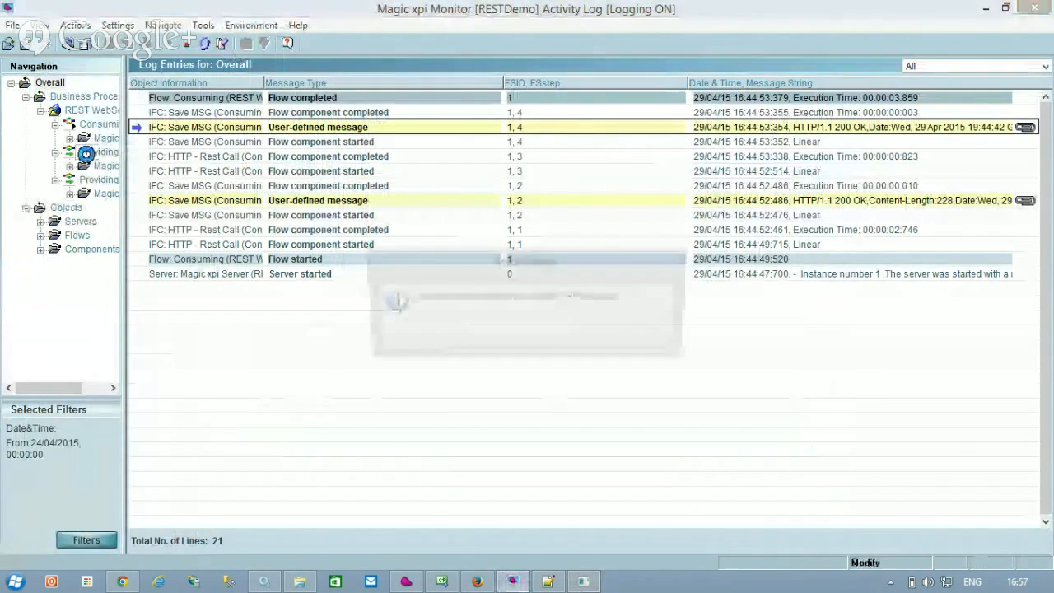
left_click(99, 153)
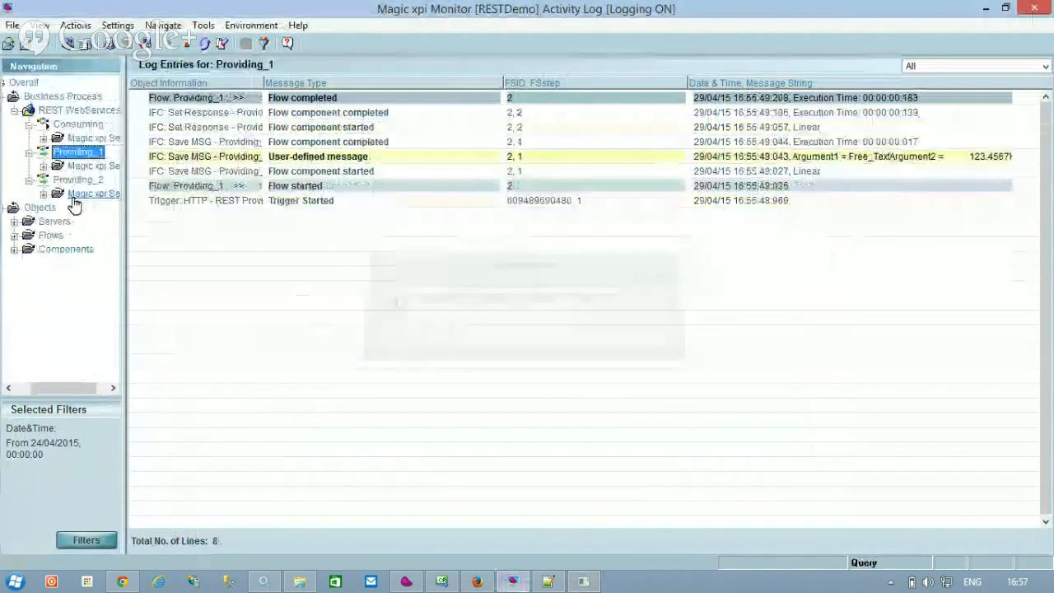
left_click(298, 162)
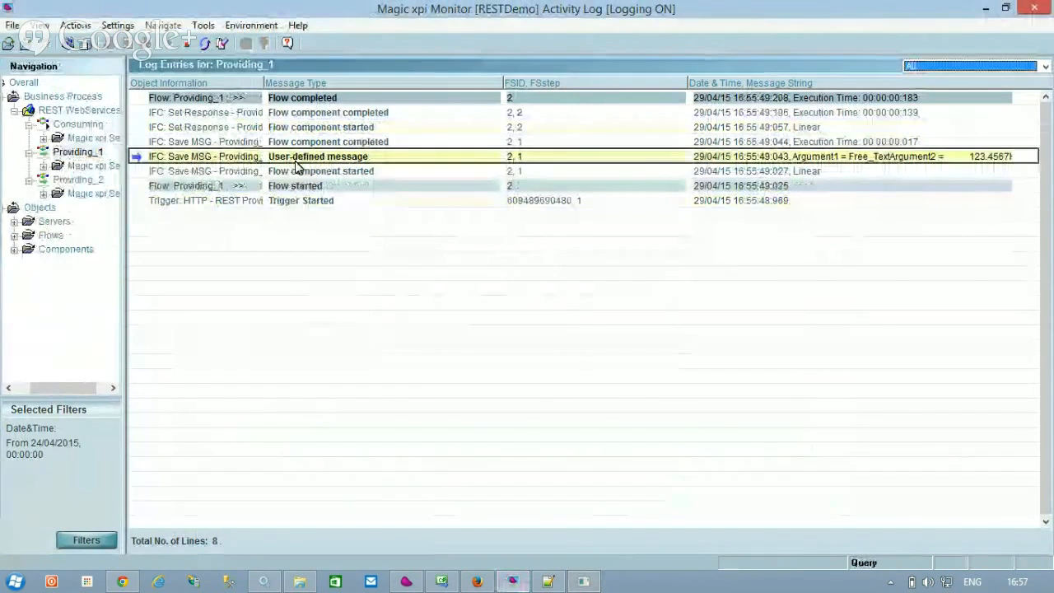
double_click(313, 158)
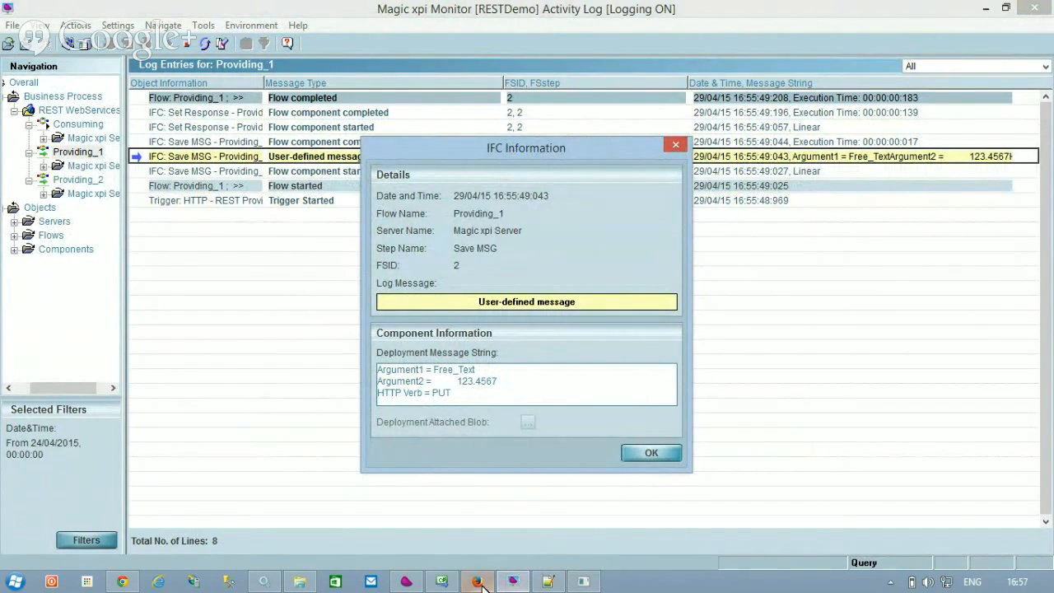
left_click(552, 585)
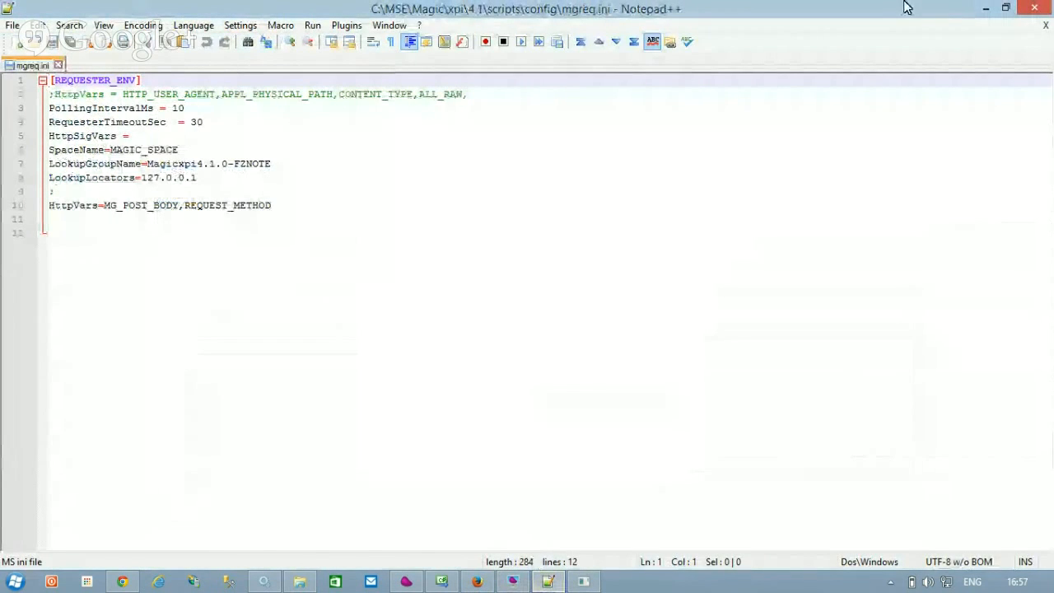
left_click(986, 8)
left_click(650, 452)
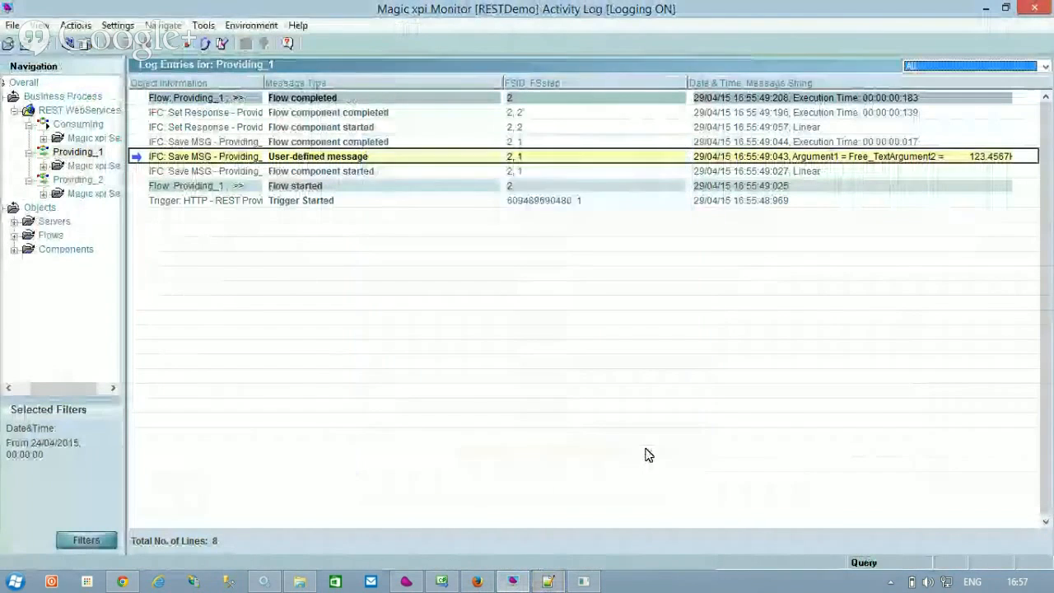
End the client's console run, and cancel out of the Set Response update expression and Flow Data configuration in Magic xpi Studio
left_click(584, 581)
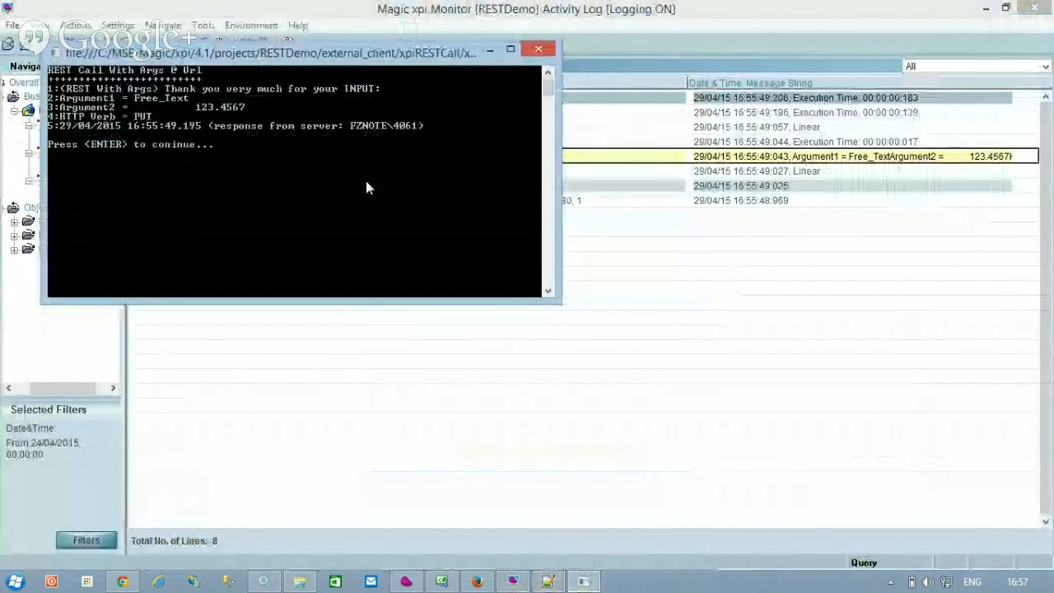
key("Return")
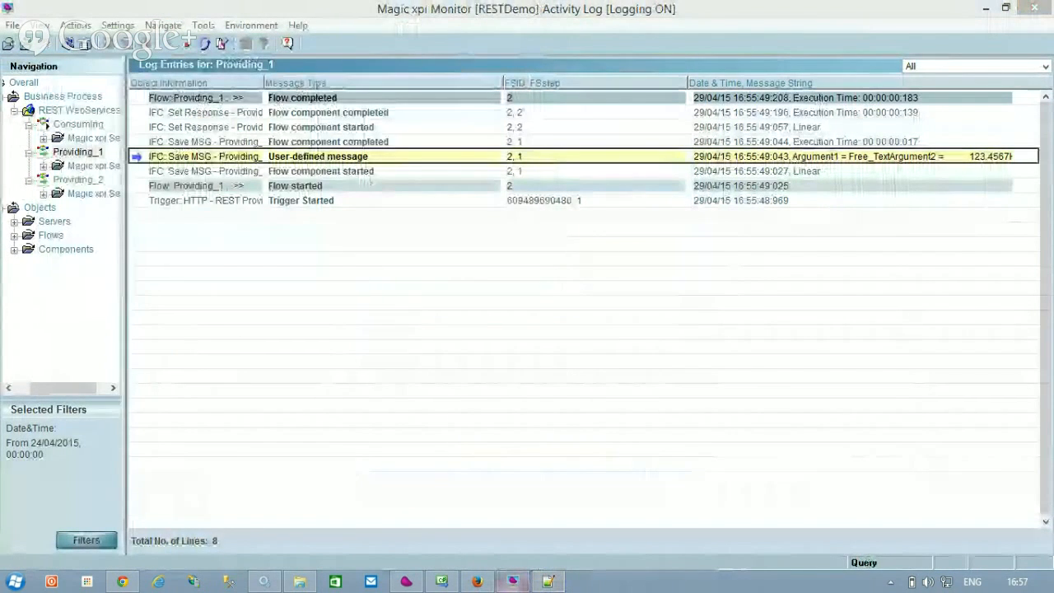
left_click(406, 581)
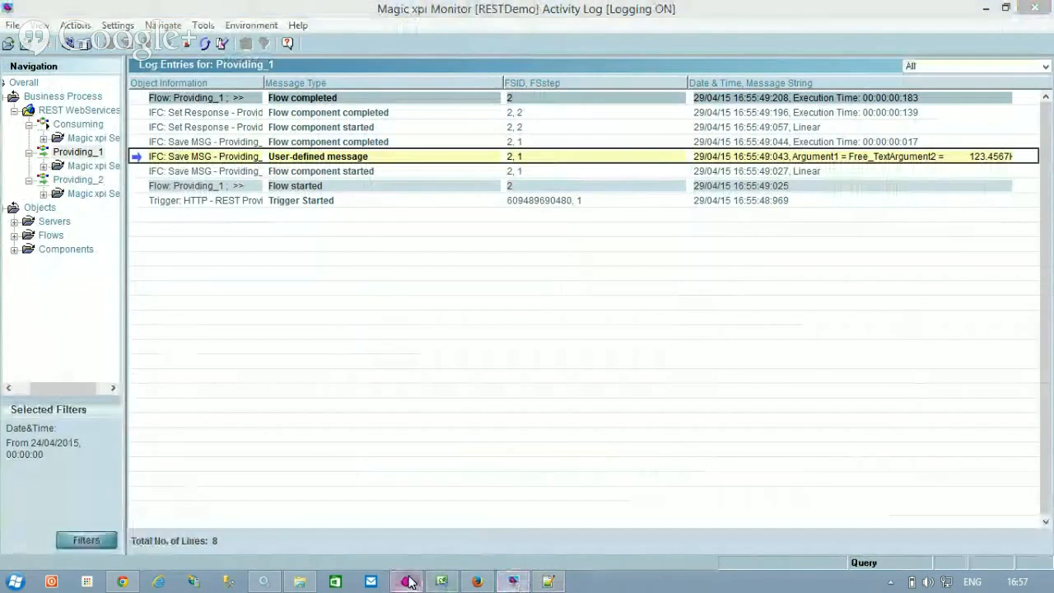
left_click(786, 466)
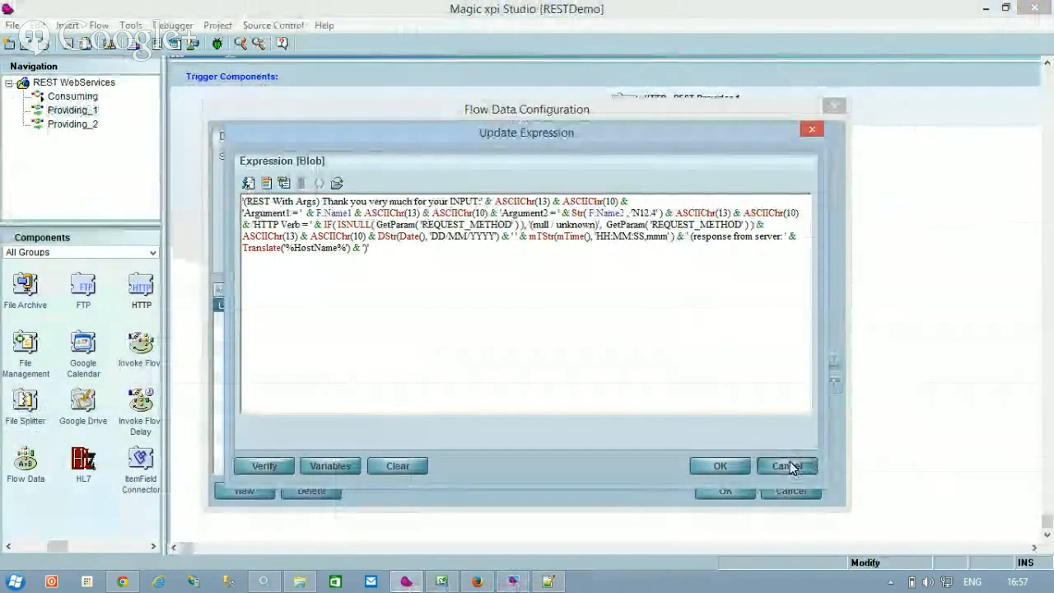
left_click(792, 492)
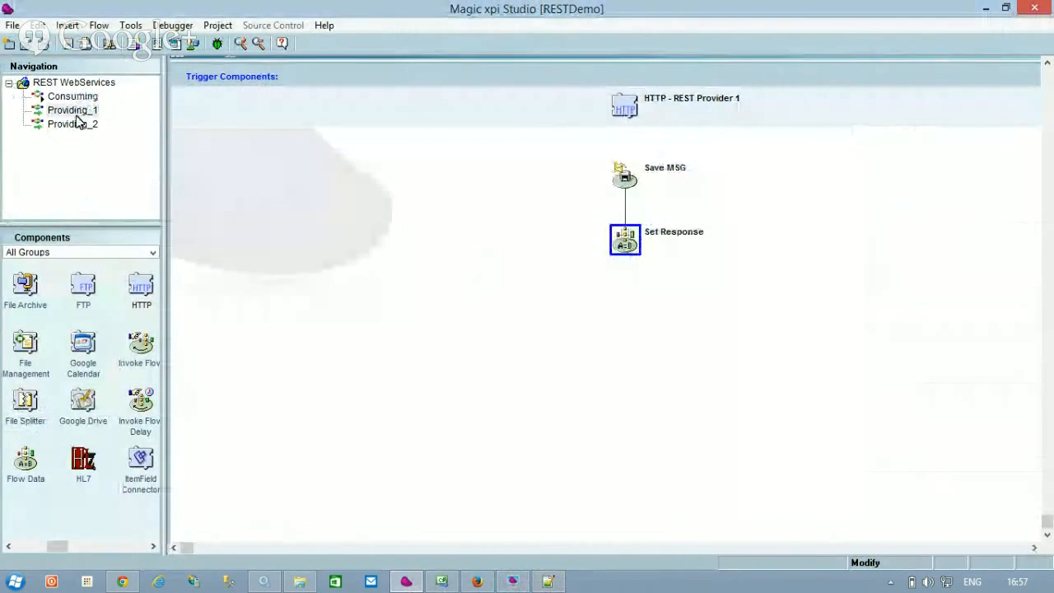
Open the Providing_2 flow, review the WithoutArgs endpoint of the HTTP_1 service, and cancel out of the service settings
left_click(74, 126)
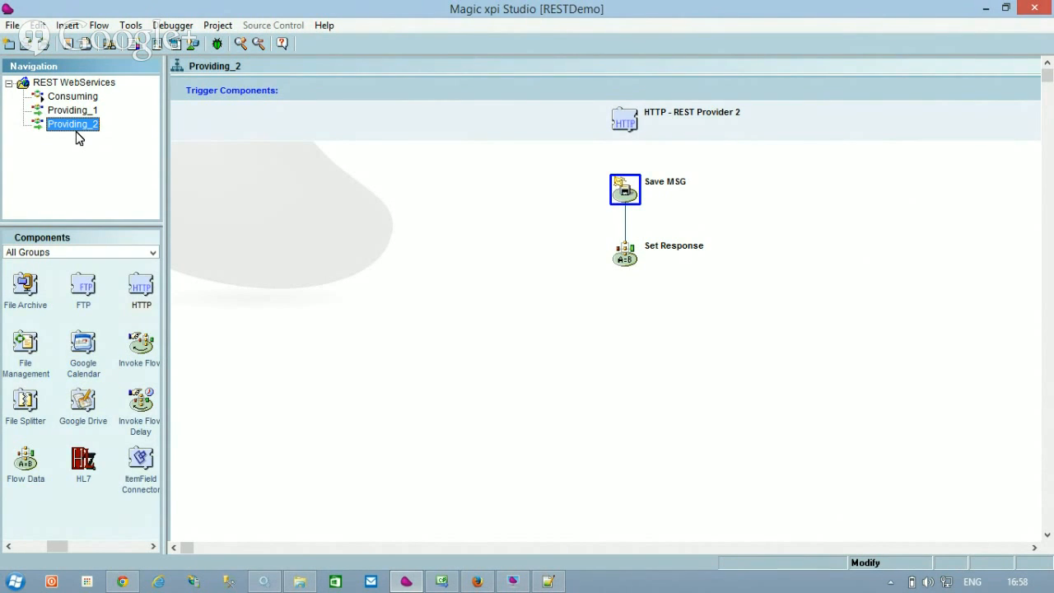
left_click(219, 26)
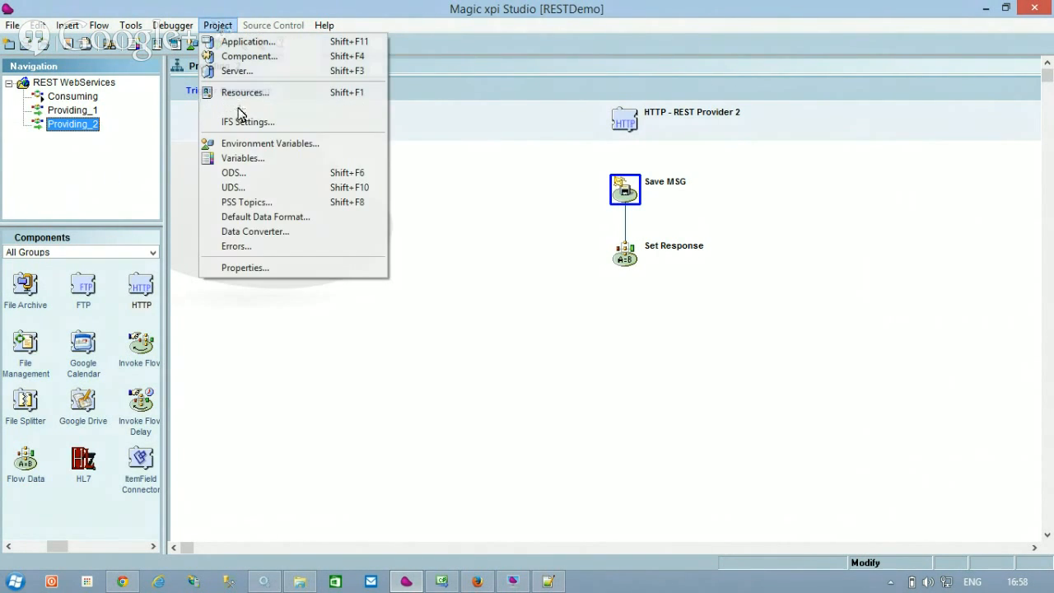
left_click(247, 107)
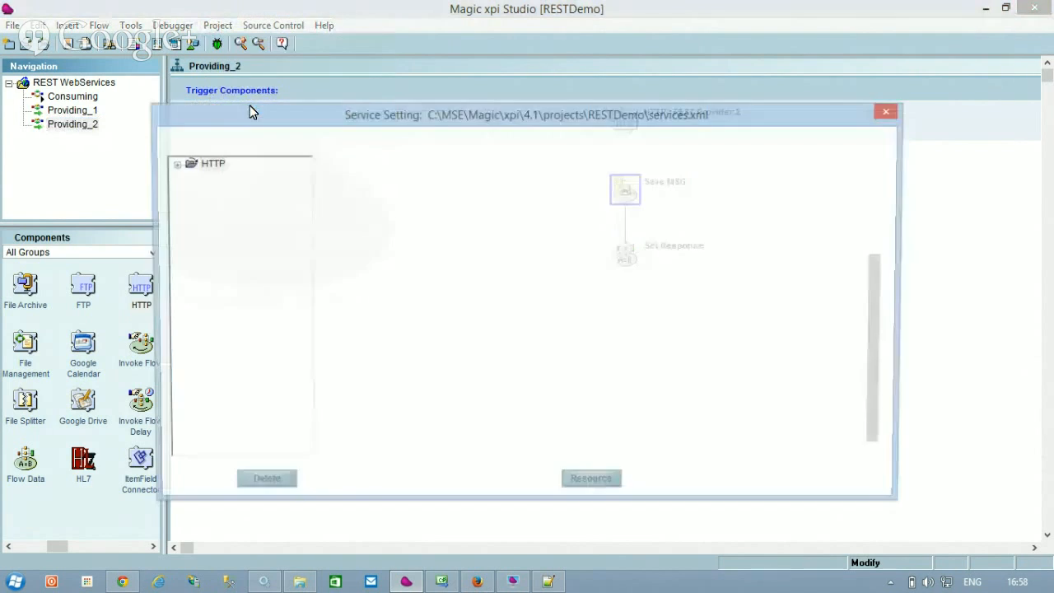
left_click(173, 164)
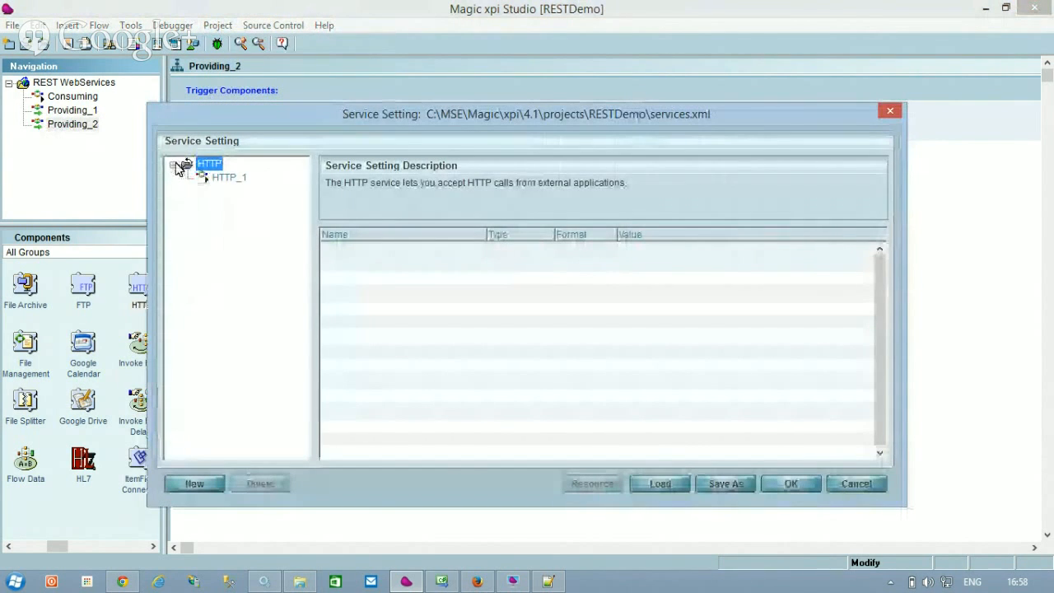
left_click(215, 180)
left_click(324, 484)
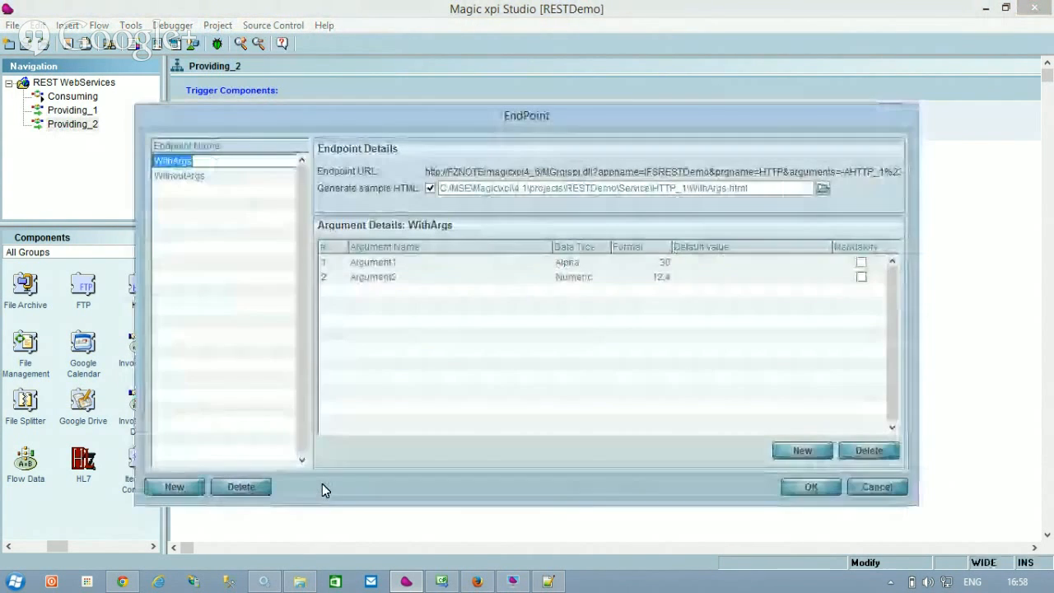
left_click(219, 178)
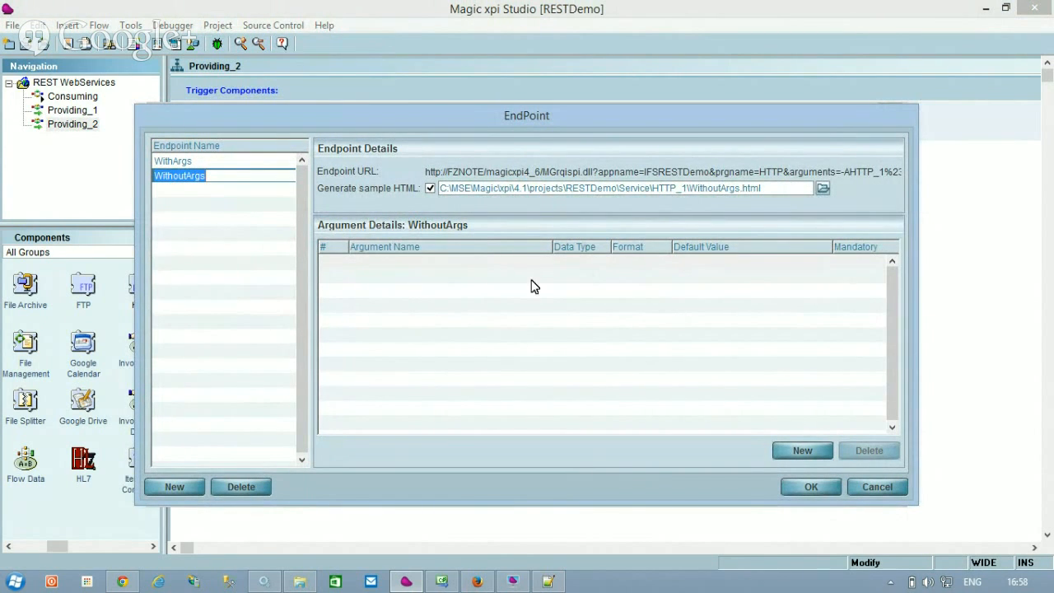
left_click(877, 487)
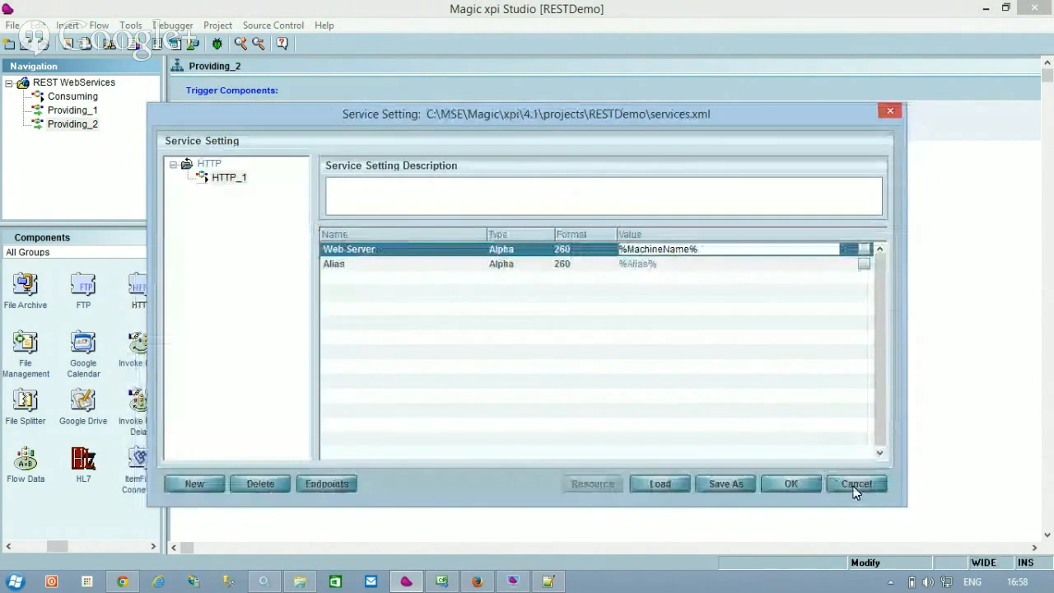
left_click(856, 486)
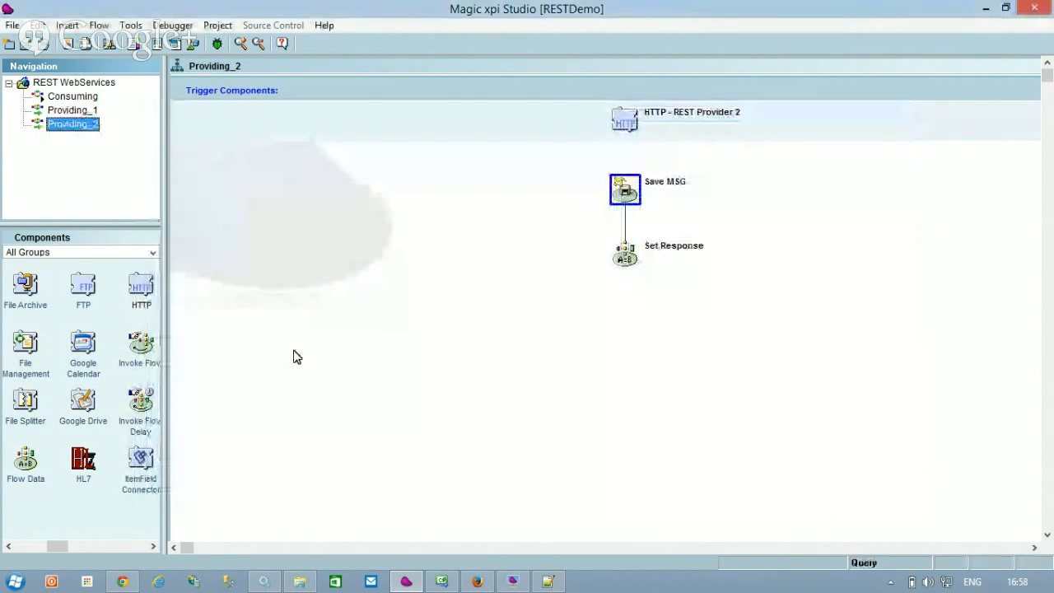
Switch to Visual C# and comment out the sURL and argument lines inside the With Args region of Program.cs
left_click(442, 581)
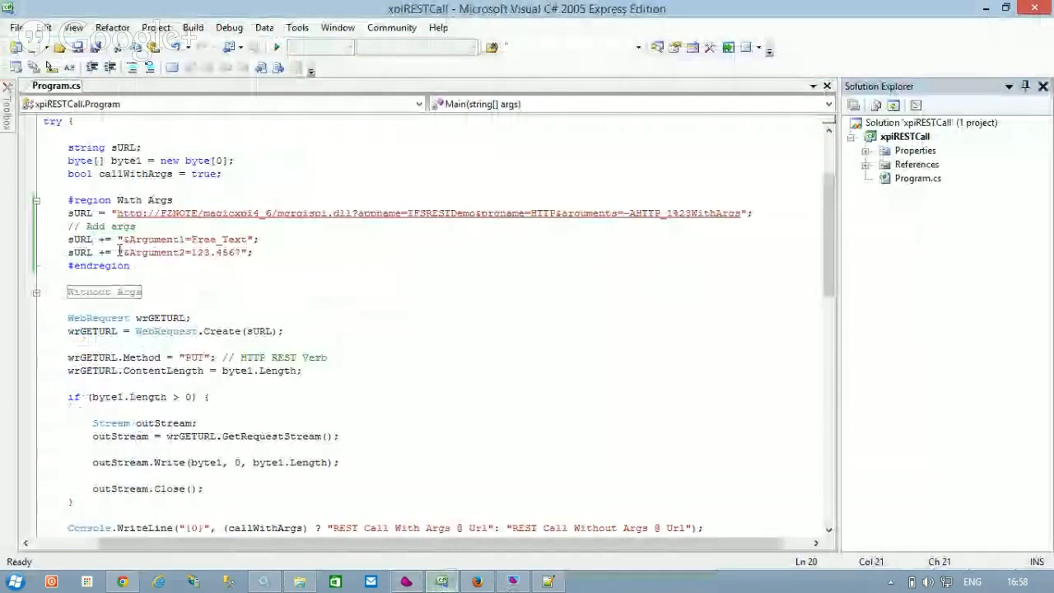
left_click(88, 215)
key("Home")
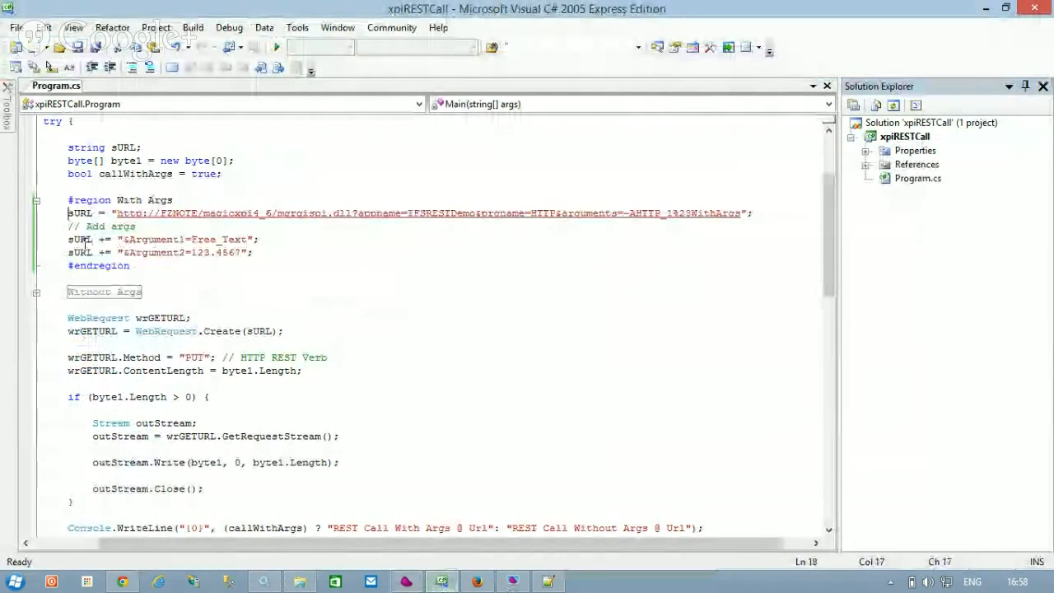
key("Home")
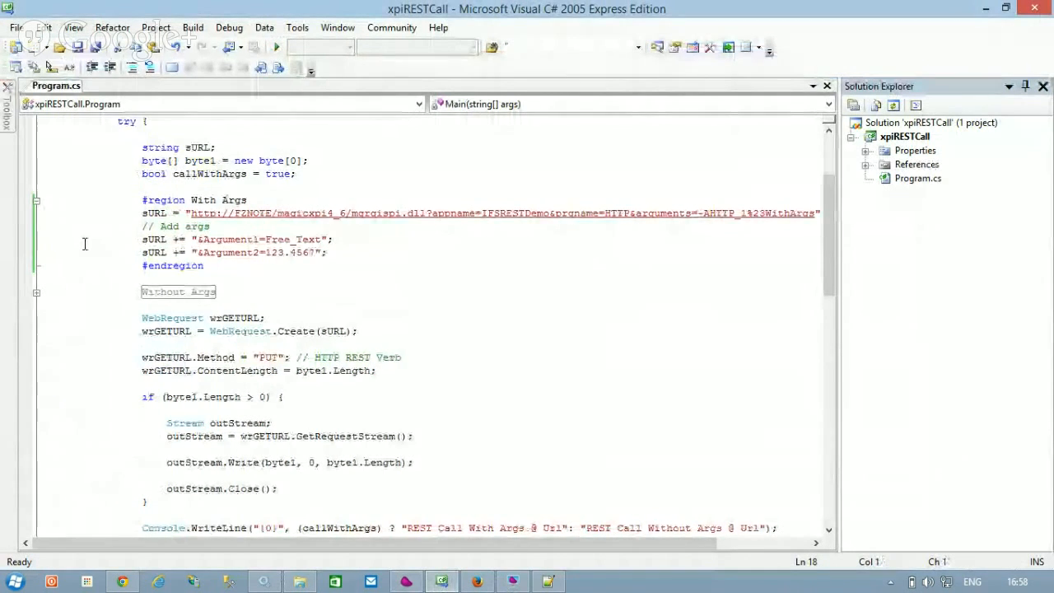
key("shift+Down")
key("shift+Down")
key("shift+Down")
key("shift+Down")
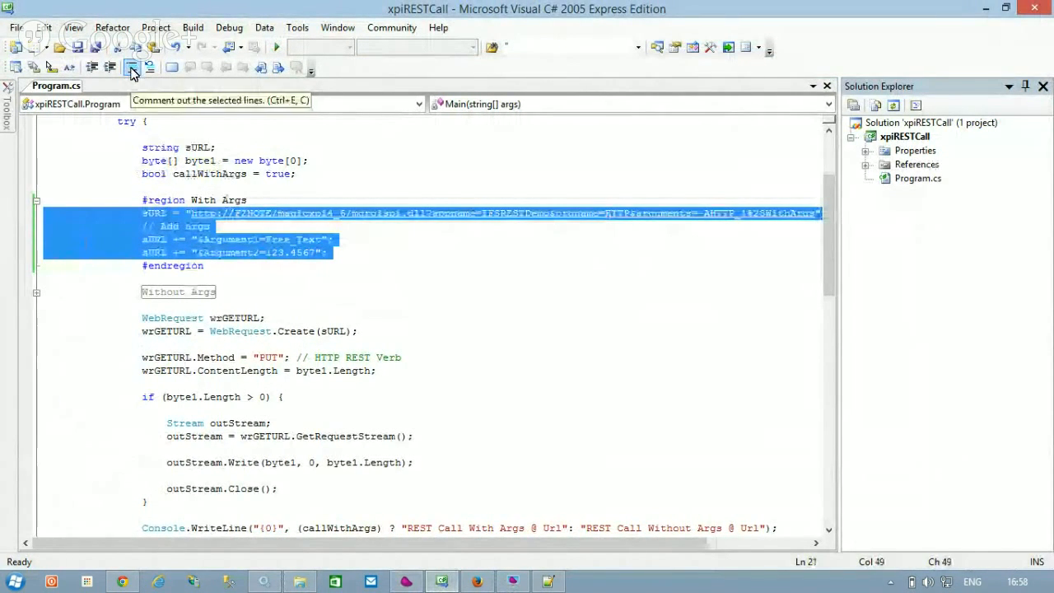
left_click(130, 72)
Expand the Without Args region and uncomment all its code, from callWithArgs = false through the encoding.GetBytes(outData) line
left_click(36, 292)
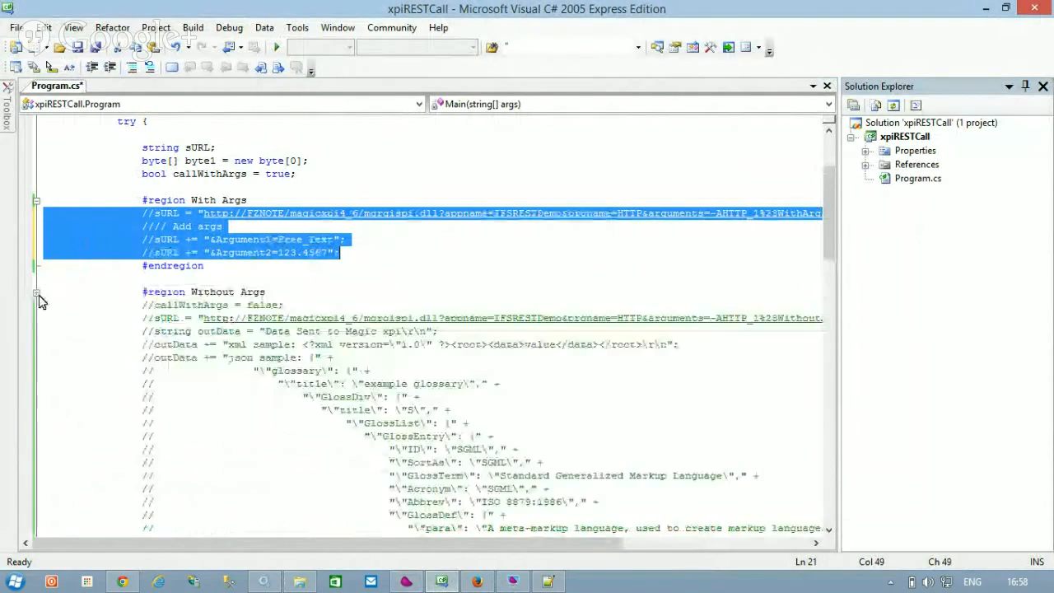
left_click(113, 306)
key("Home")
key("shift+Down")
key("shift+Down")
key("shift+Down")
key("shift+Down")
key("shift+Down")
key("shift+Down")
key("shift+Down")
key("shift+Down")
key("shift+Down")
key("shift+Down")
key("shift+Down")
key("shift+Down")
key("shift+Down")
key("shift+Down")
key("shift+Down")
key("shift+Down")
key("shift+Down")
key("shift+Down")
key("shift+Down")
key("shift+Down")
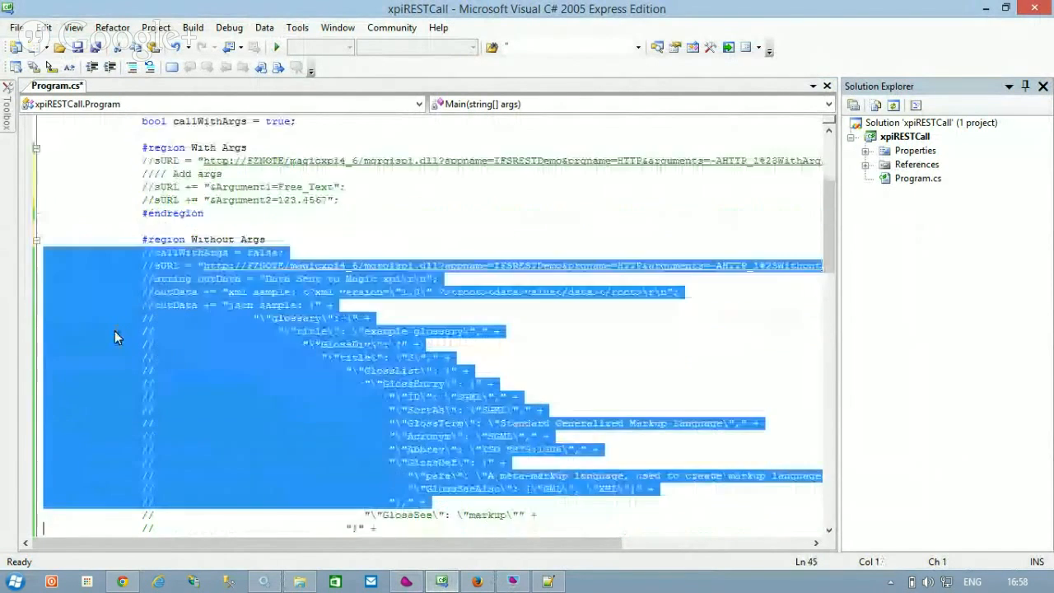
key("shift+Up")
key("shift+Up")
key("shift+Up")
key("shift+Up")
key("shift+Up")
key("shift+Up")
key("shift+Up")
key("shift+Up")
key("shift+Up")
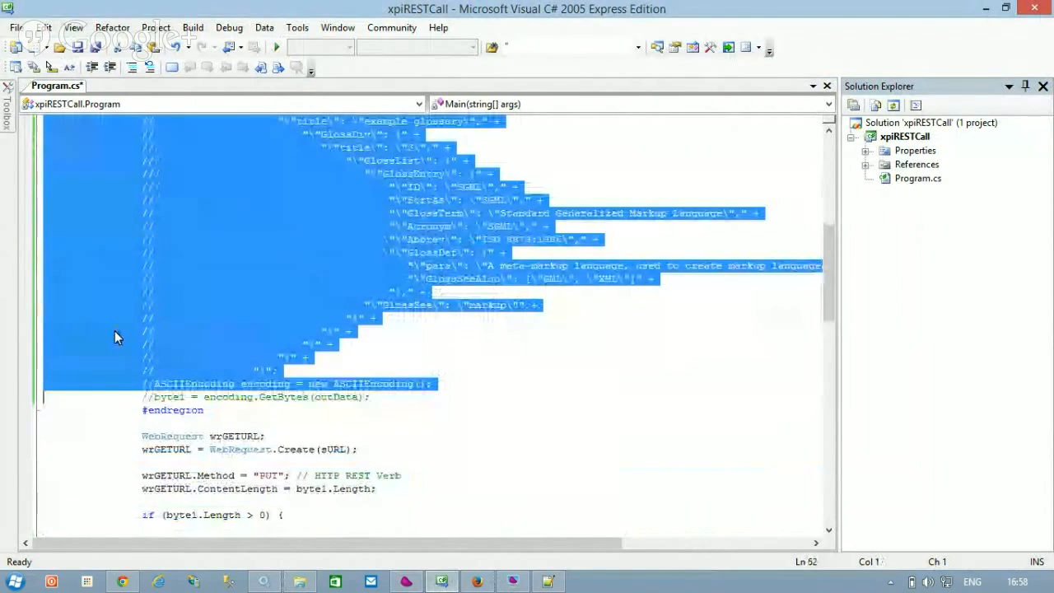
key("shift+Down")
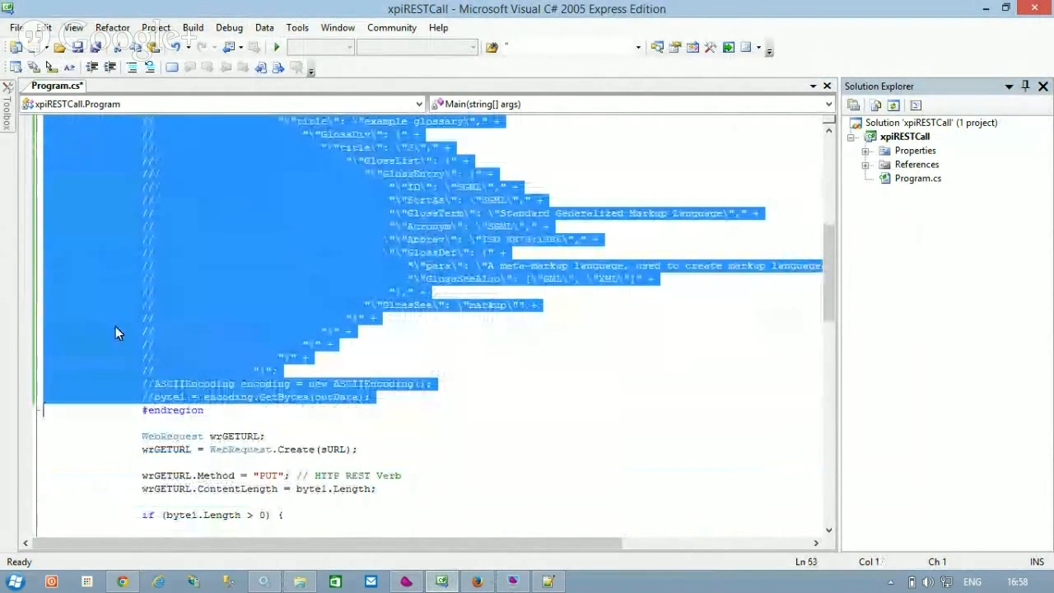
left_click(149, 68)
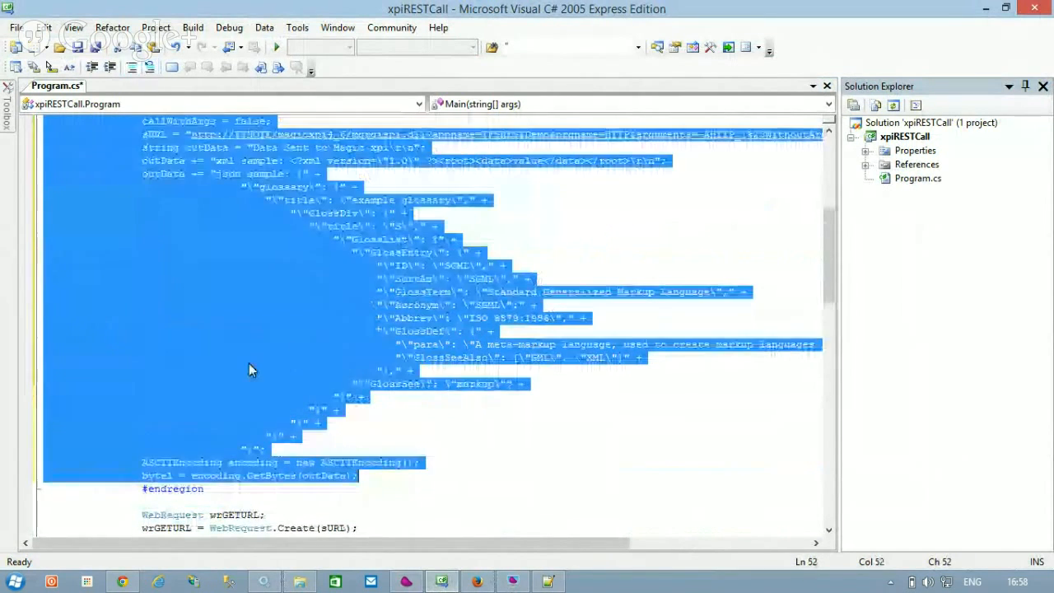
left_click(231, 359)
Review the WithoutArgs endpoint URL and the XML and JSON sample data assembled in the Without Args region
scroll(161, 290, "up", 3)
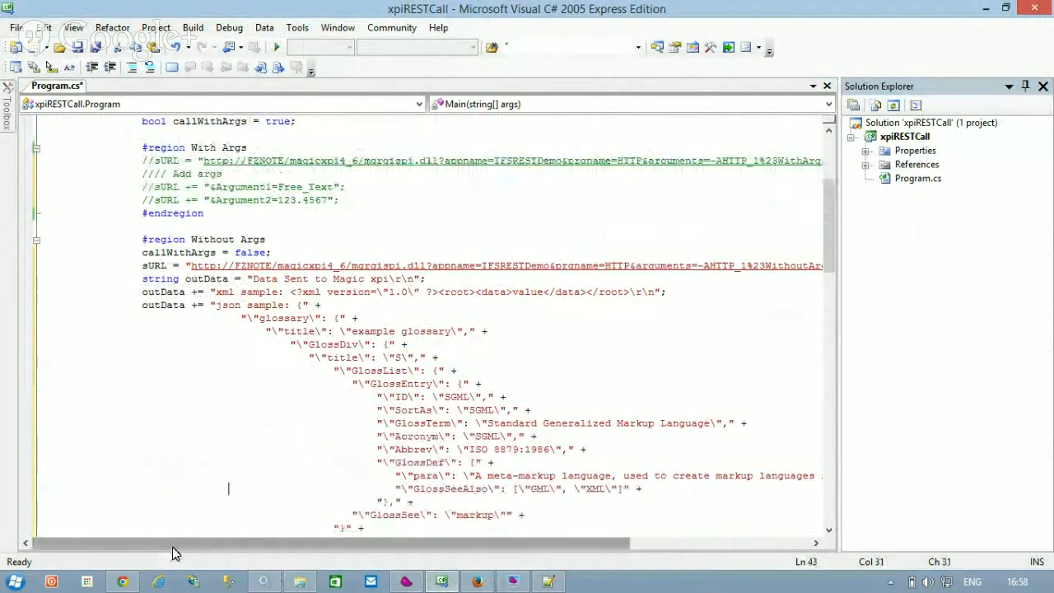
left_click_drag(173, 542, 427, 557)
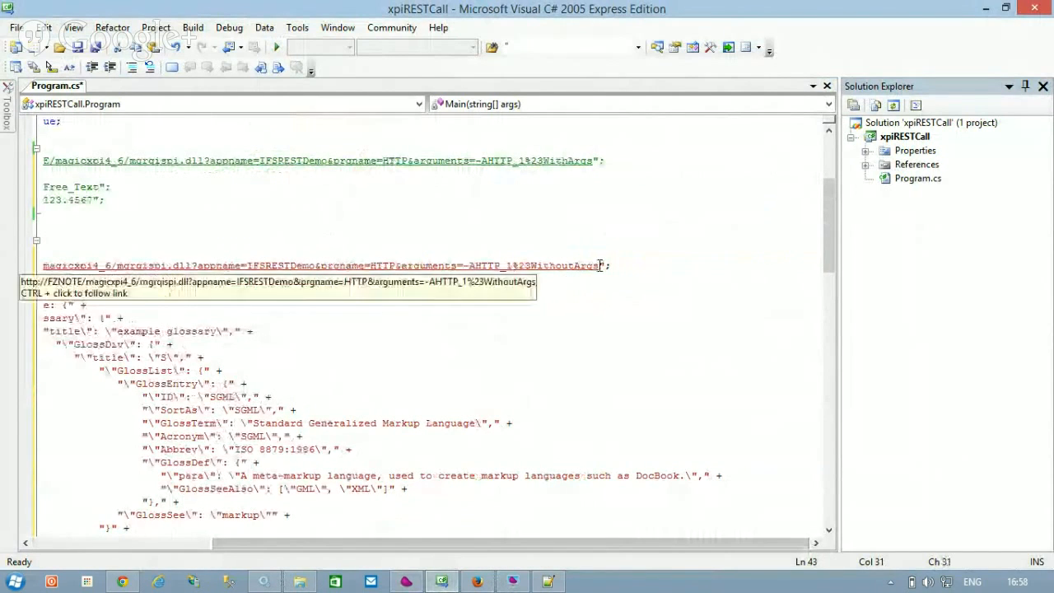
left_click_drag(543, 551, 244, 549)
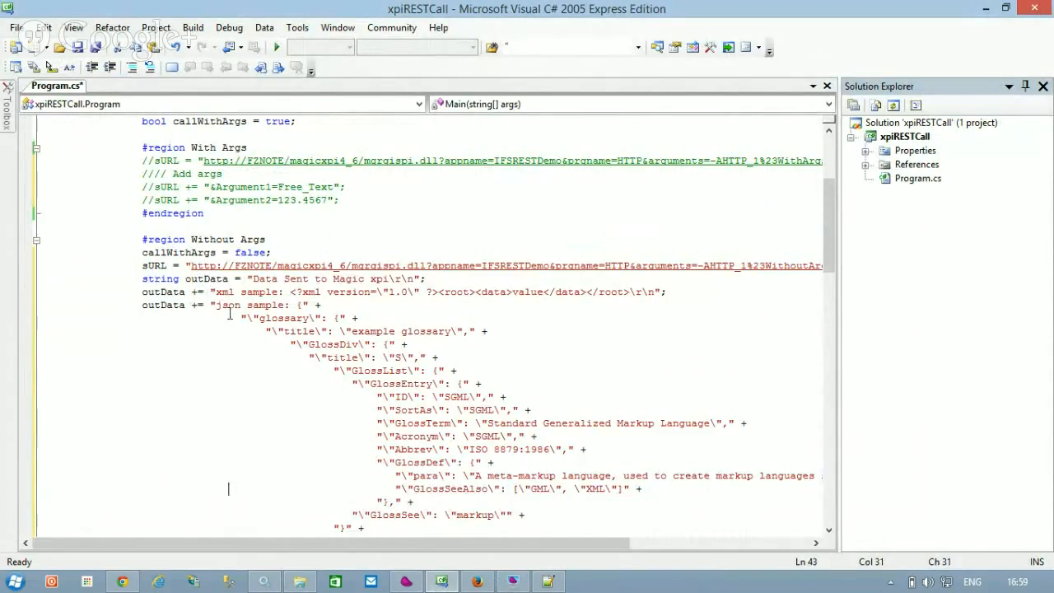
scroll(203, 313, "down", 3)
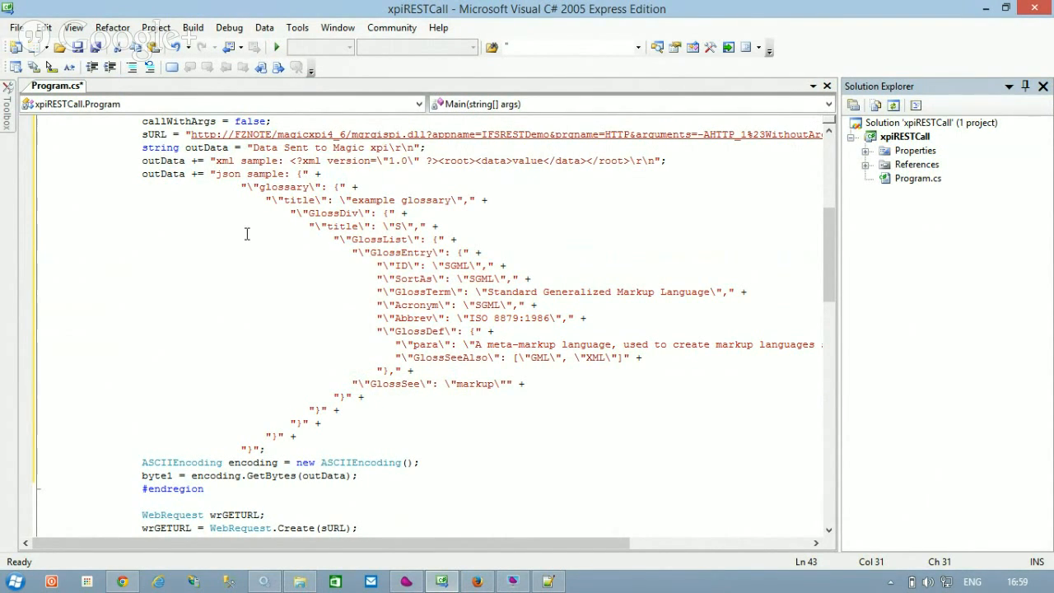
Check HttpVars in mgreq.ini in Notepad++, and in Magic xpi Studio examine the message expression of Providing_2's Save MSG step
mouse_move(511, 583)
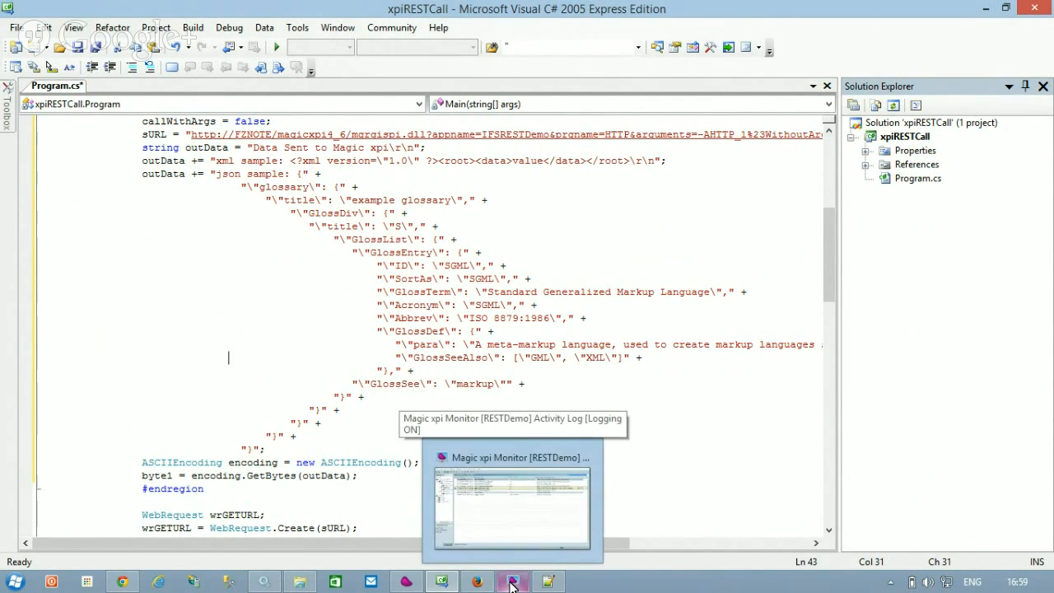
left_click(420, 495)
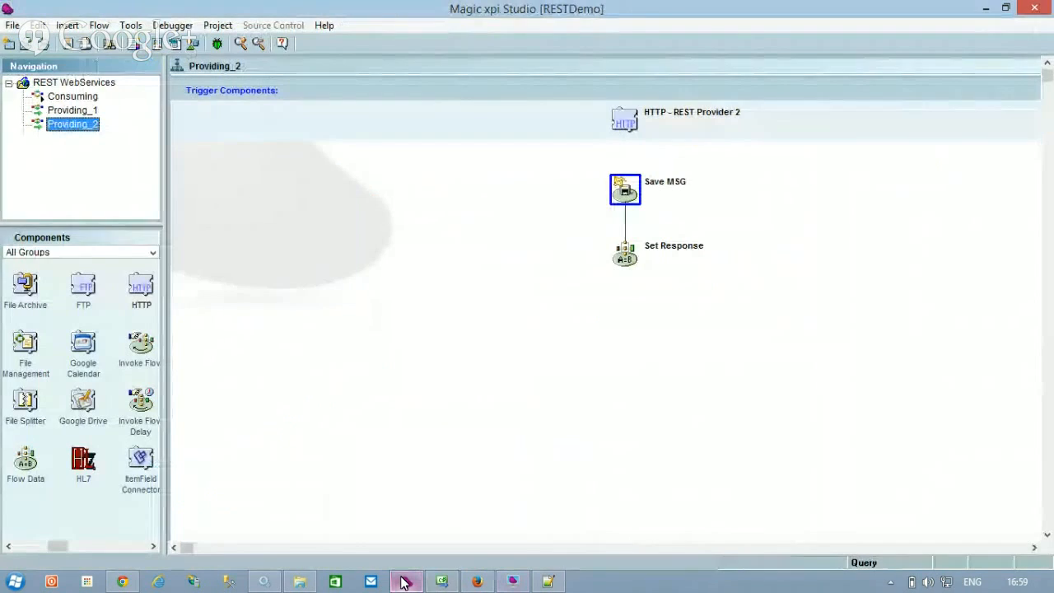
left_click(548, 582)
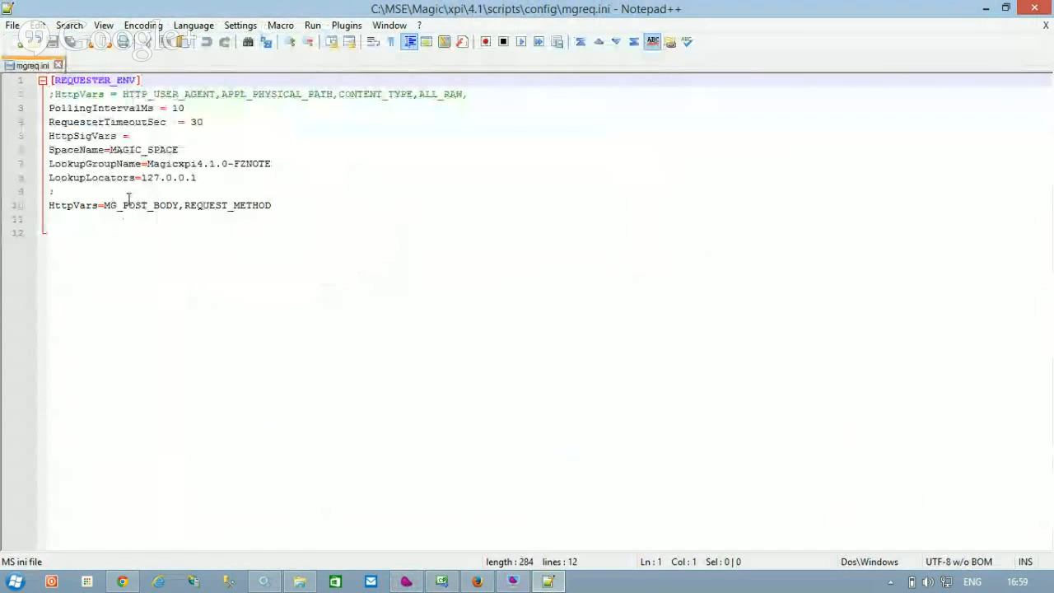
left_click(986, 9)
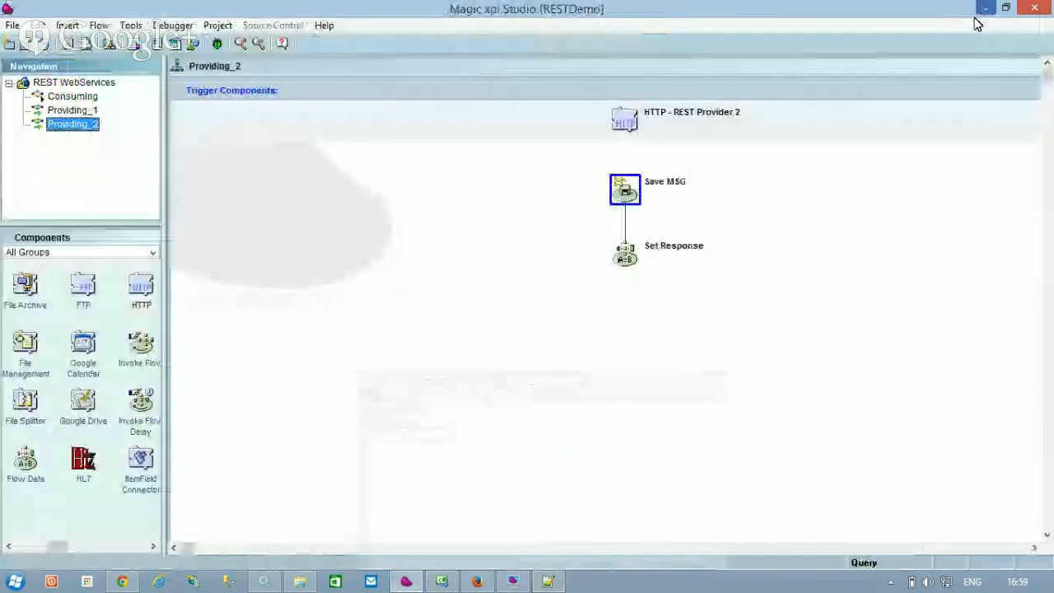
double_click(624, 188)
left_click(689, 390)
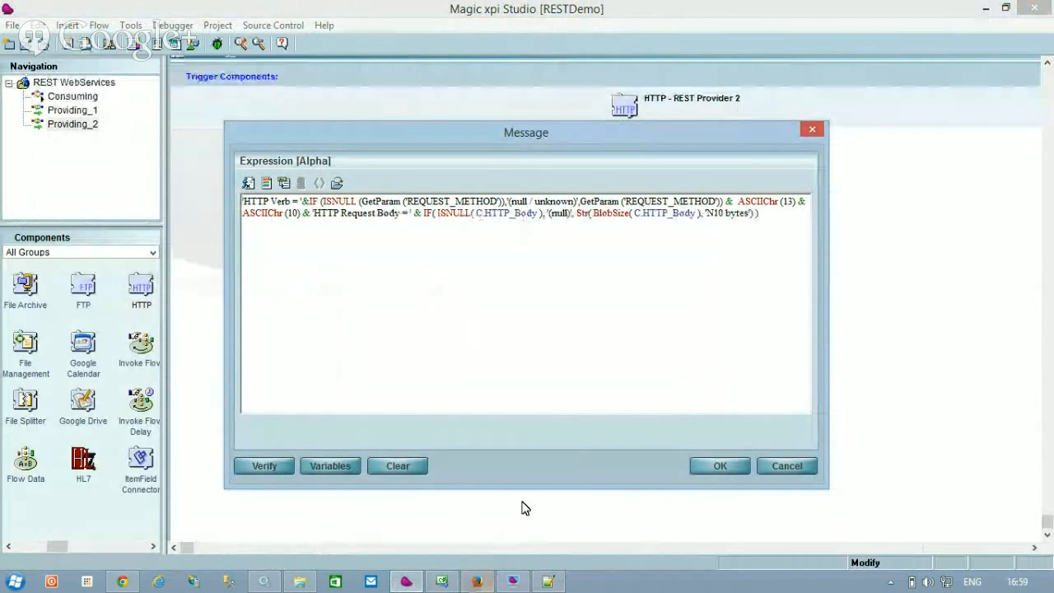
Return to Visual C#, check the PUT request method and content length code, and run the client without arguments
left_click(445, 587)
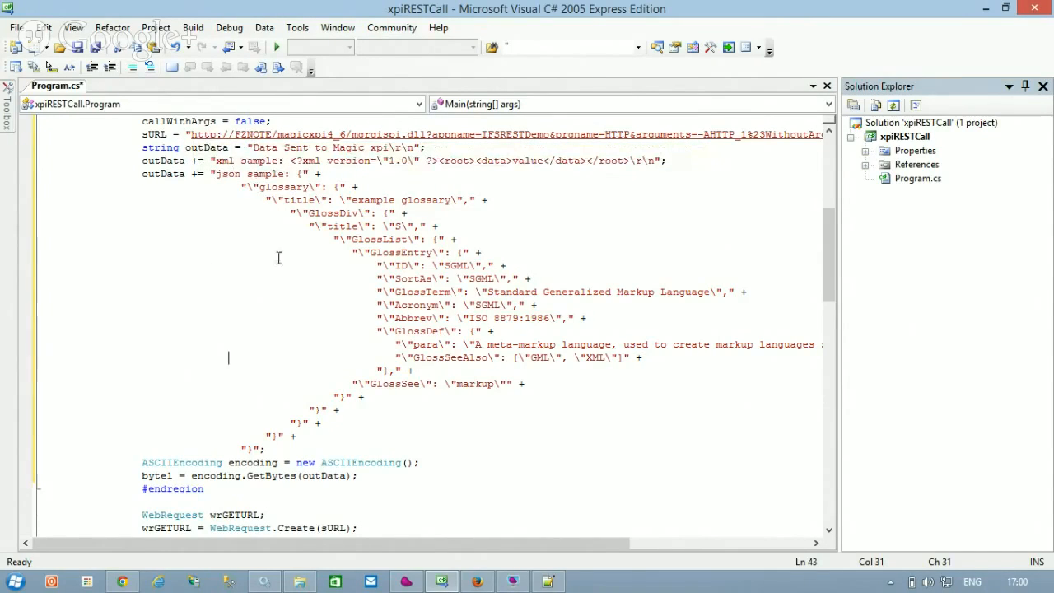
scroll(260, 237, "down", 7)
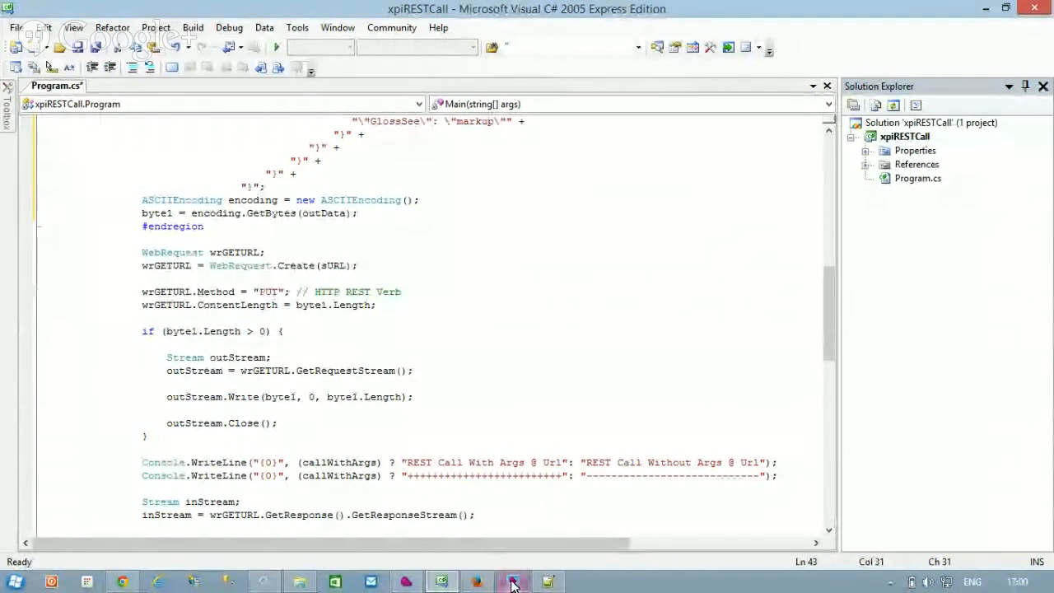
double_click(381, 313)
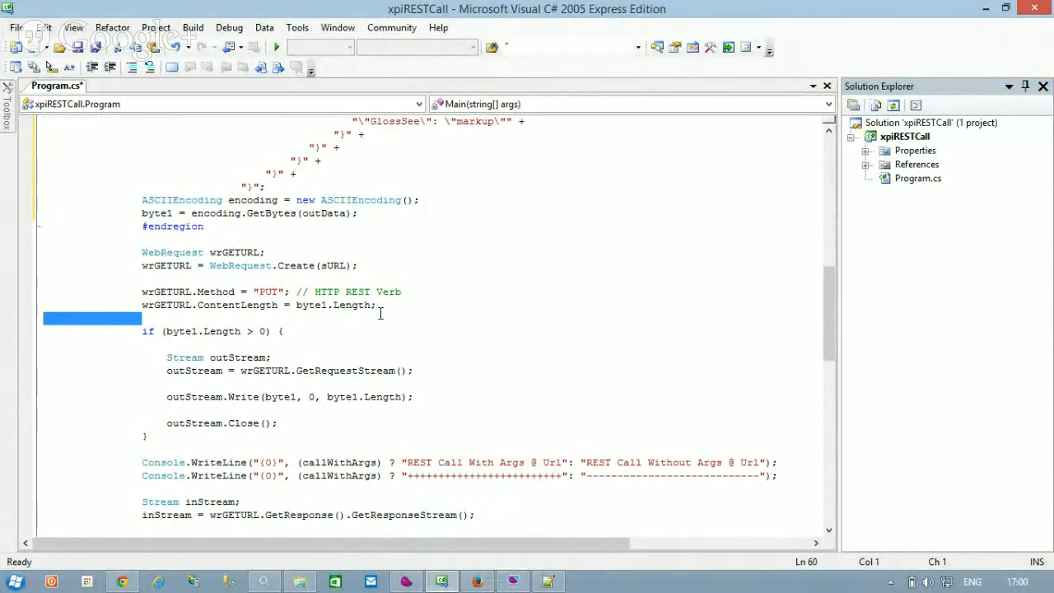
key("F5")
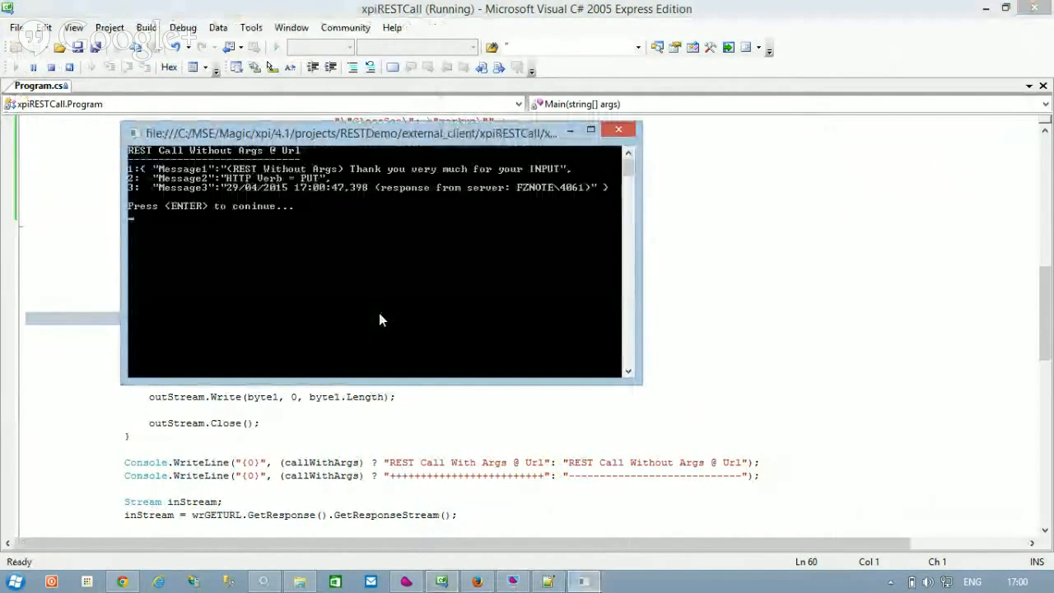
In Magic xpi Monitor, open Providing_2's user-defined message details and compare them with the client's request data in Visual C#
left_click(512, 582)
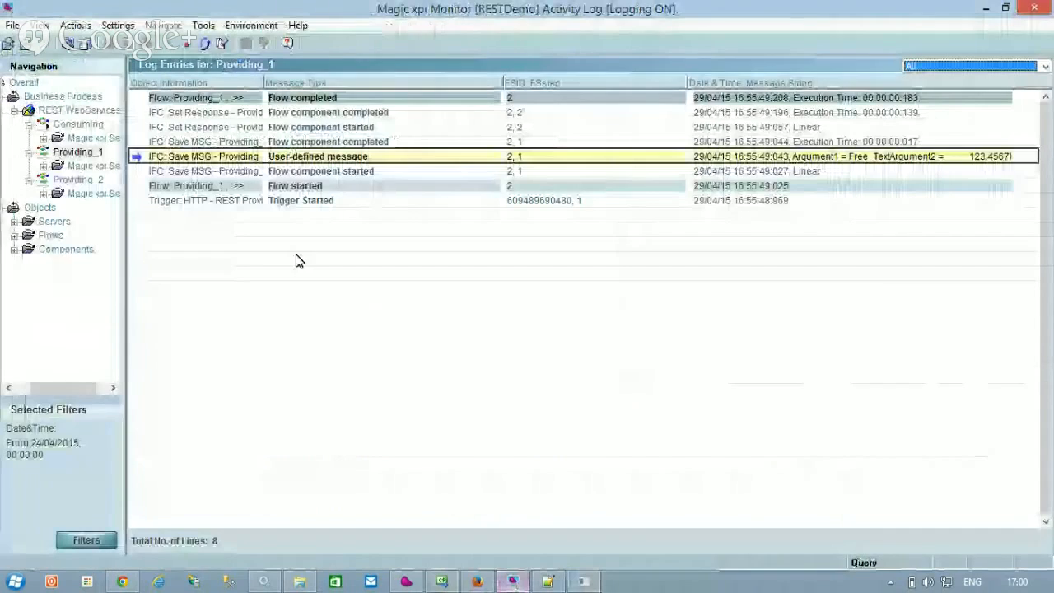
left_click(75, 179)
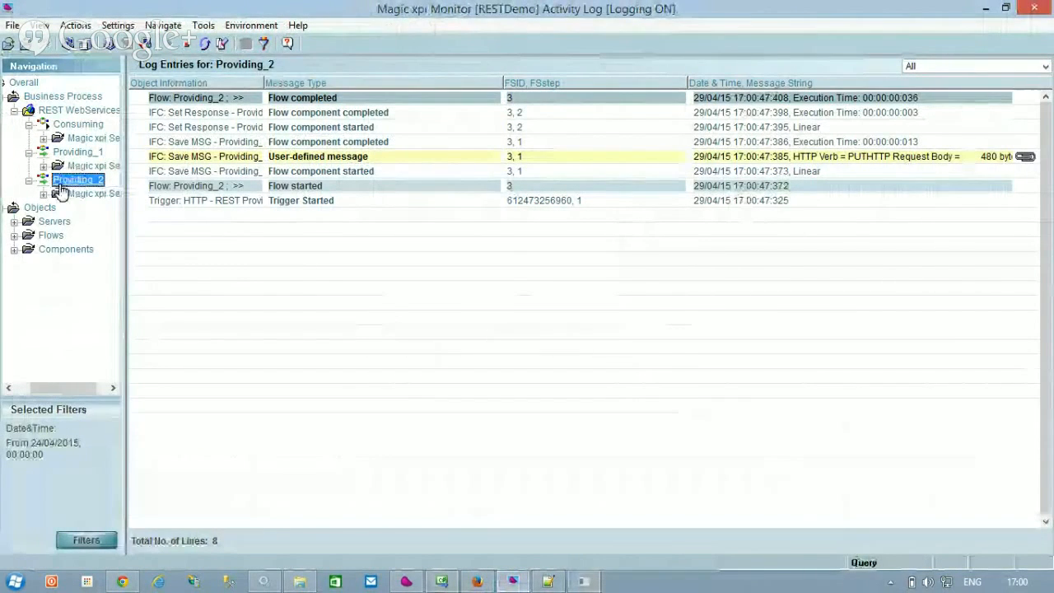
double_click(356, 157)
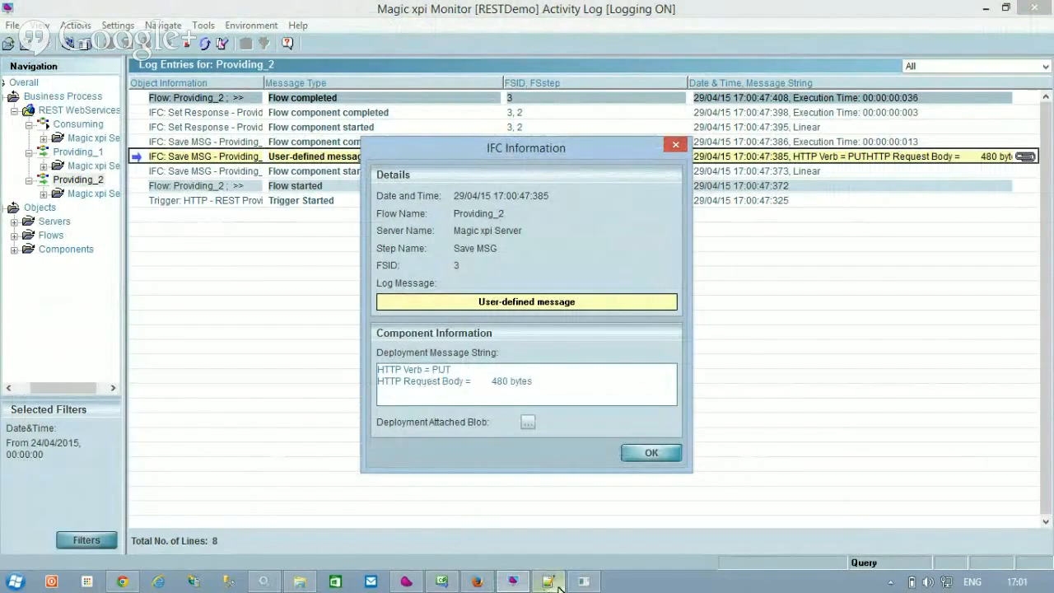
left_click(441, 581)
scroll(306, 353, "up", 10)
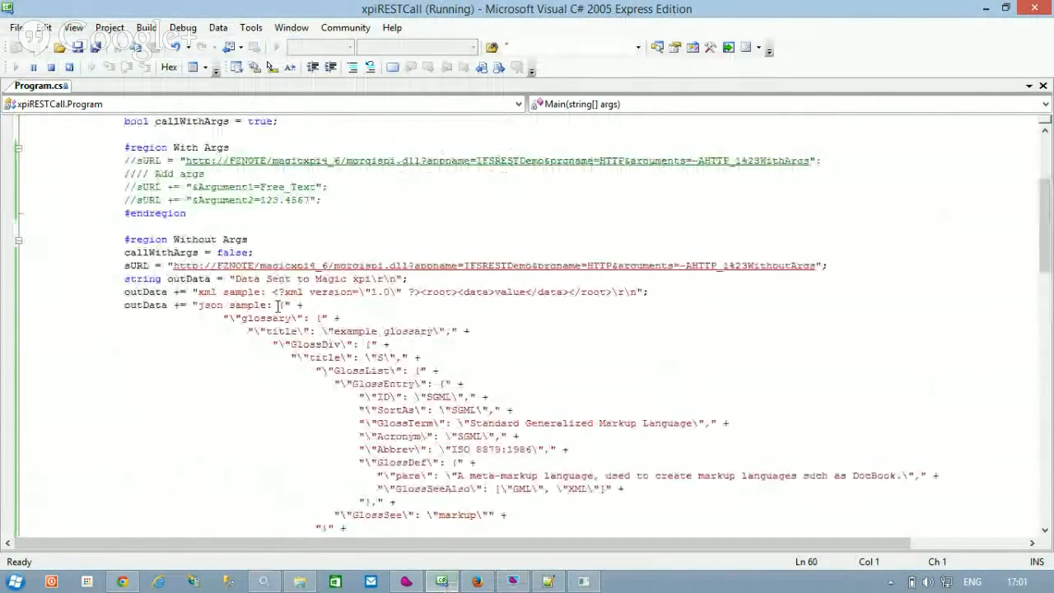
scroll(282, 318, "down", 7)
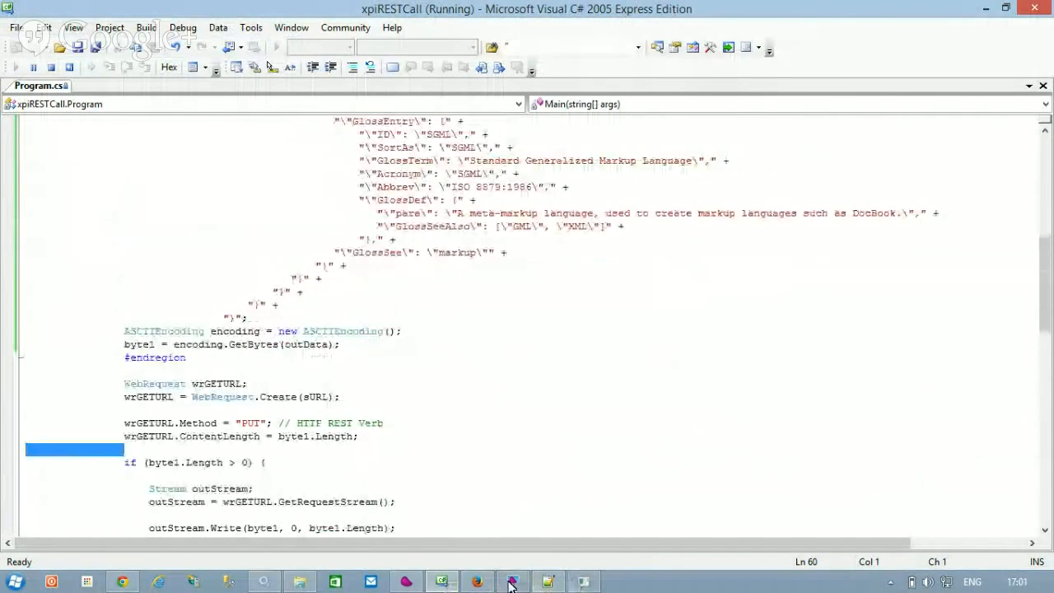
Compare the Save MSG message expression in Magic xpi Studio with HttpVars in mgreq.ini in Notepad++, then close the expression without changes
left_click(416, 576)
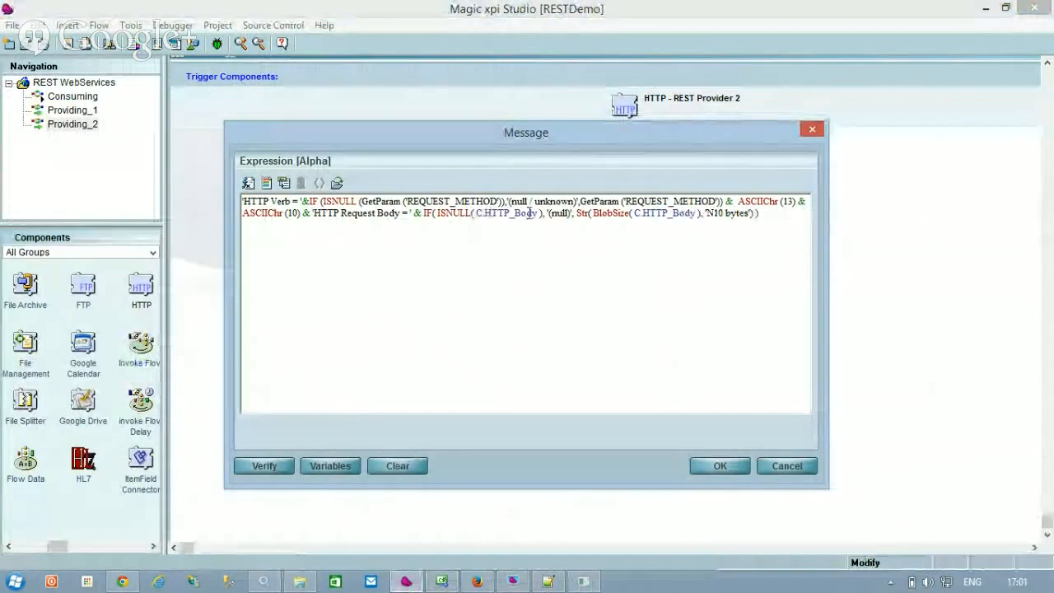
left_click(549, 583)
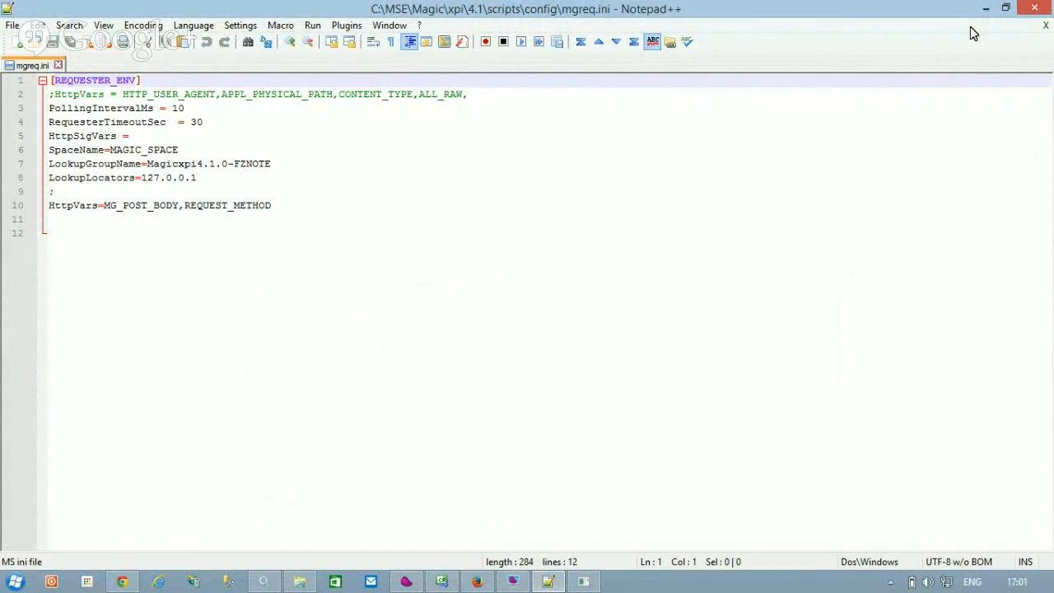
left_click(986, 8)
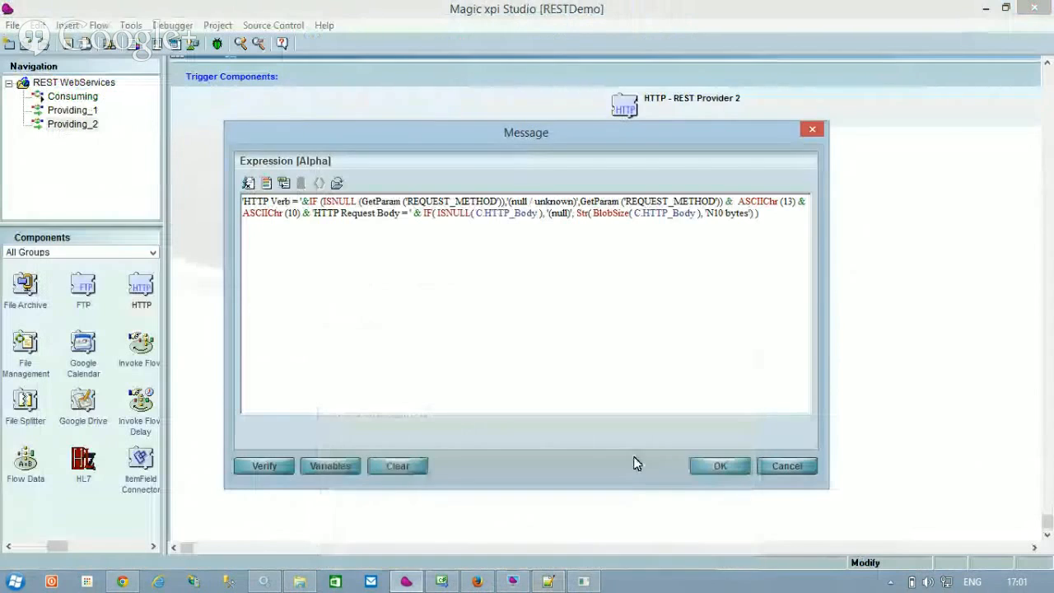
left_click(795, 467)
Review the request data in Visual C#, then open the message's attached blob from Magic xpi Monitor and word-wrap it in Notepad++
left_click(442, 582)
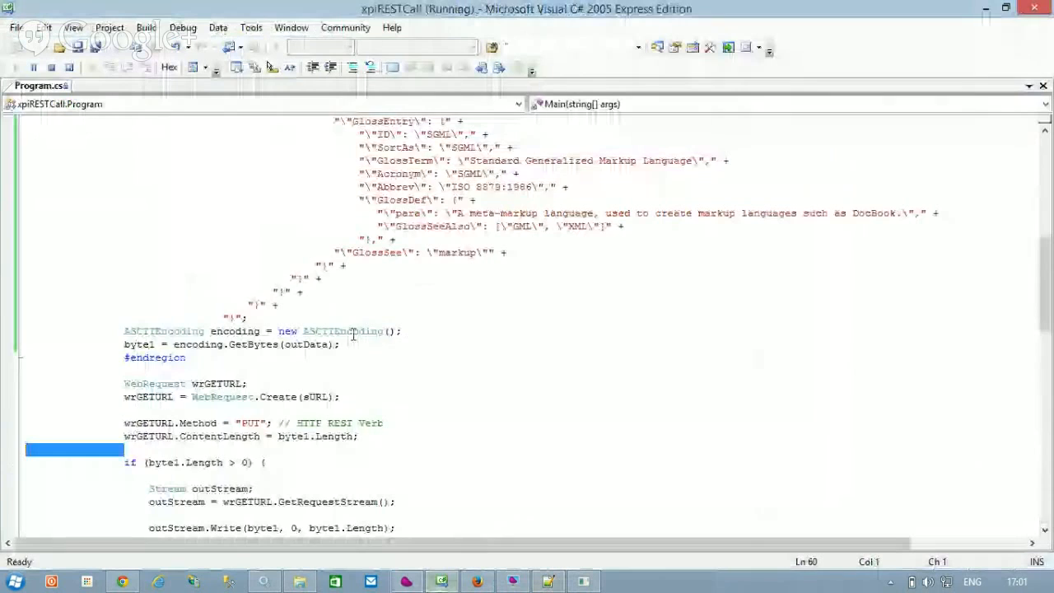
scroll(292, 216, "up", 3)
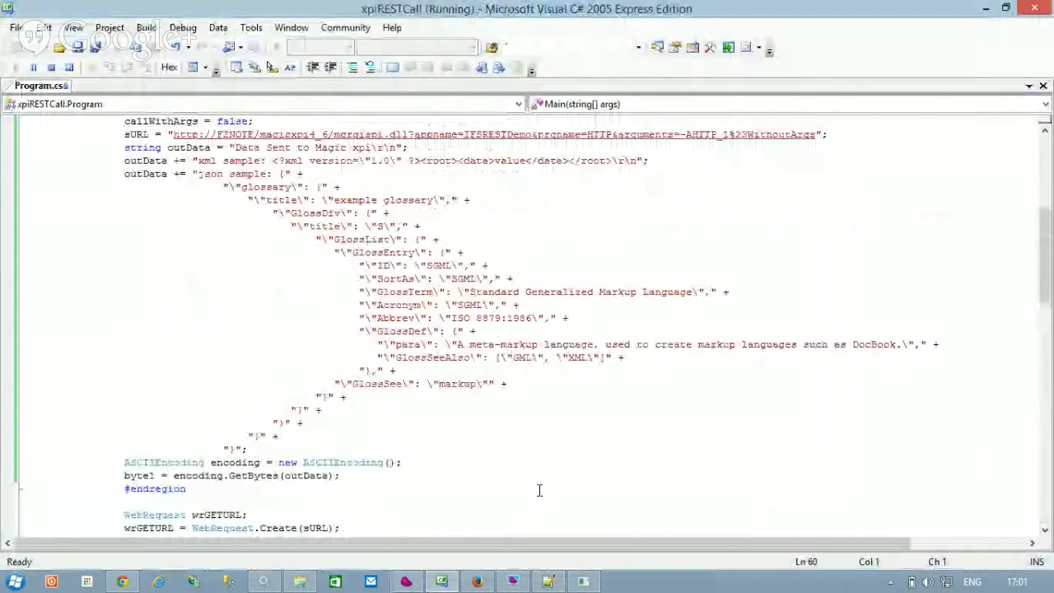
left_click(513, 582)
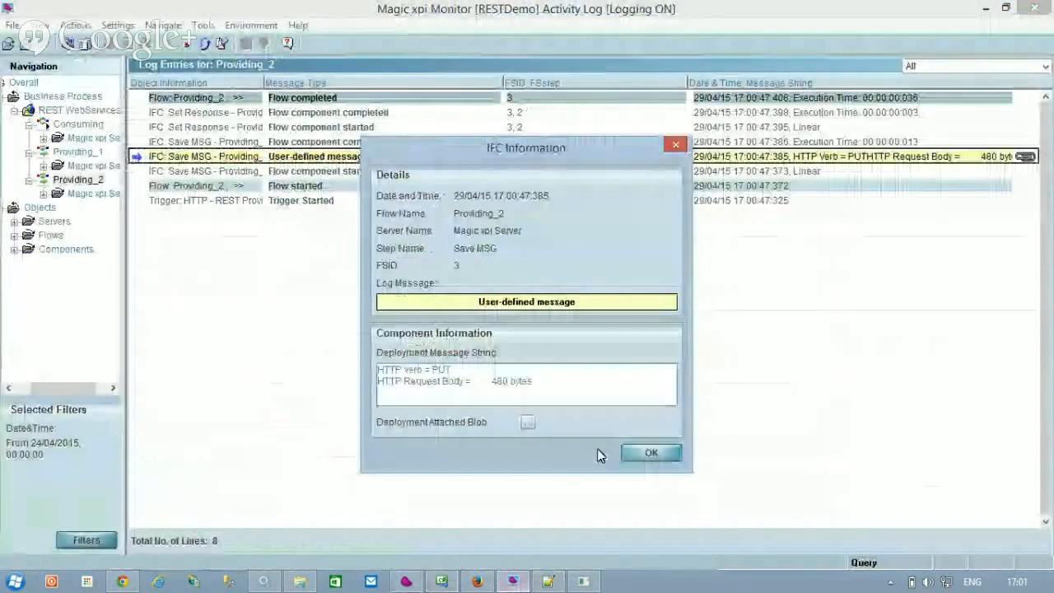
left_click(528, 423)
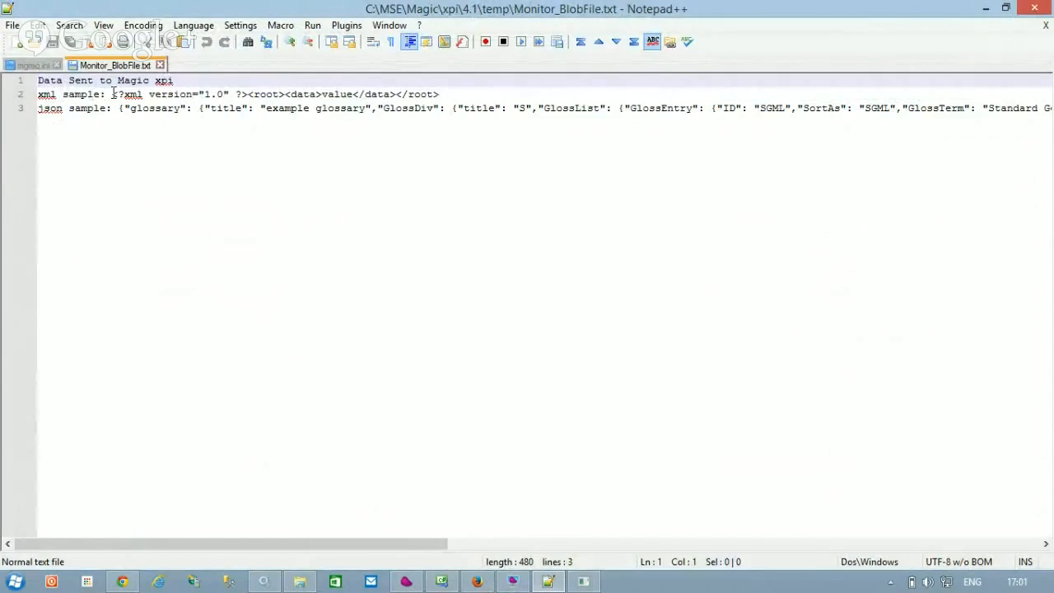
left_click(373, 43)
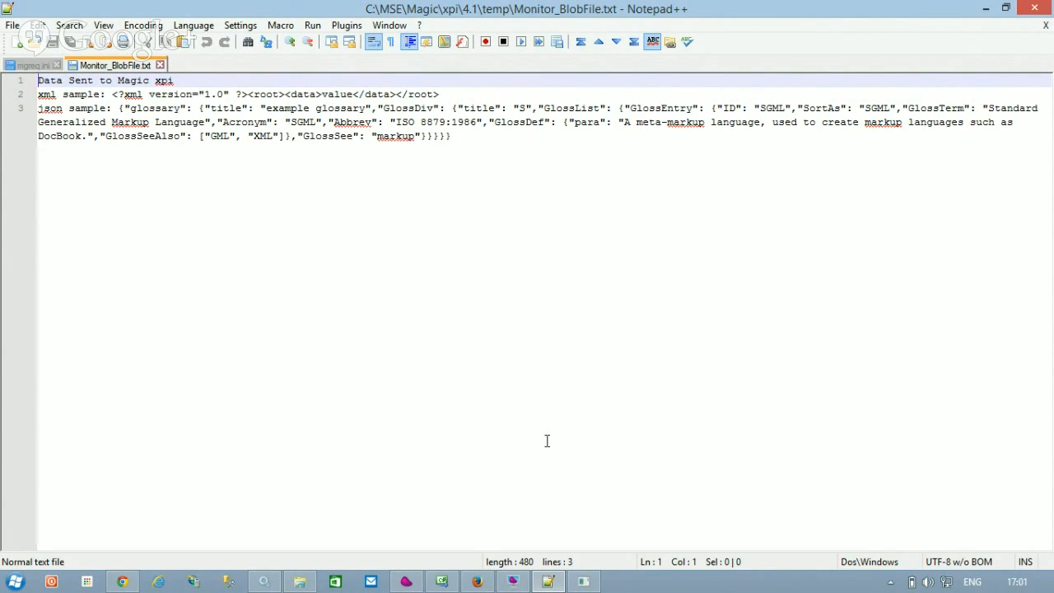
In Magic xpi Studio, open the update expression of C.UserBlob in Providing_2's Set Response step
left_click(406, 582)
left_click(663, 453)
left_click(625, 244)
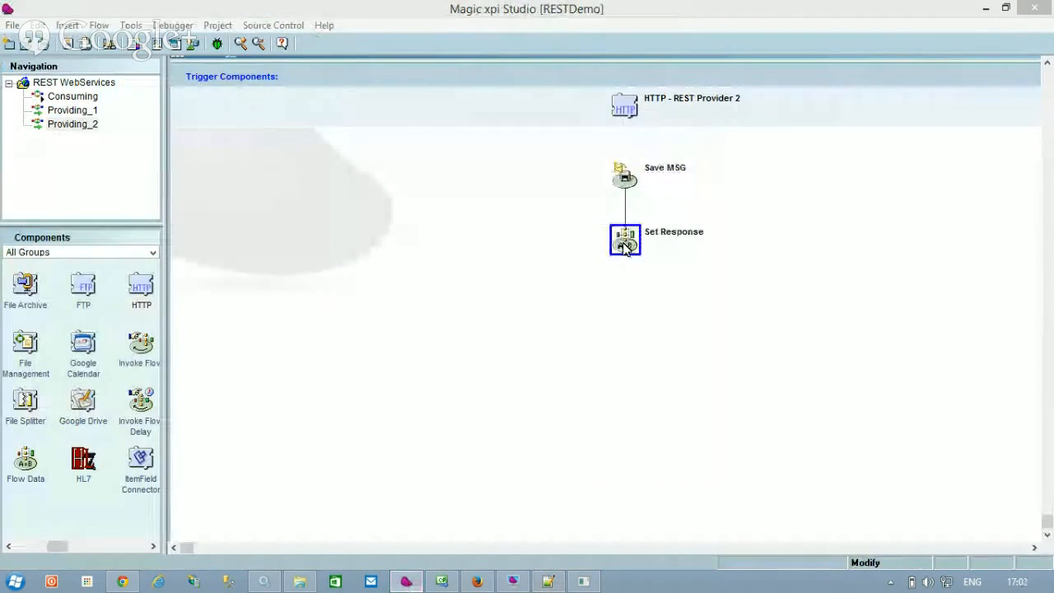
double_click(625, 244)
left_click(719, 308)
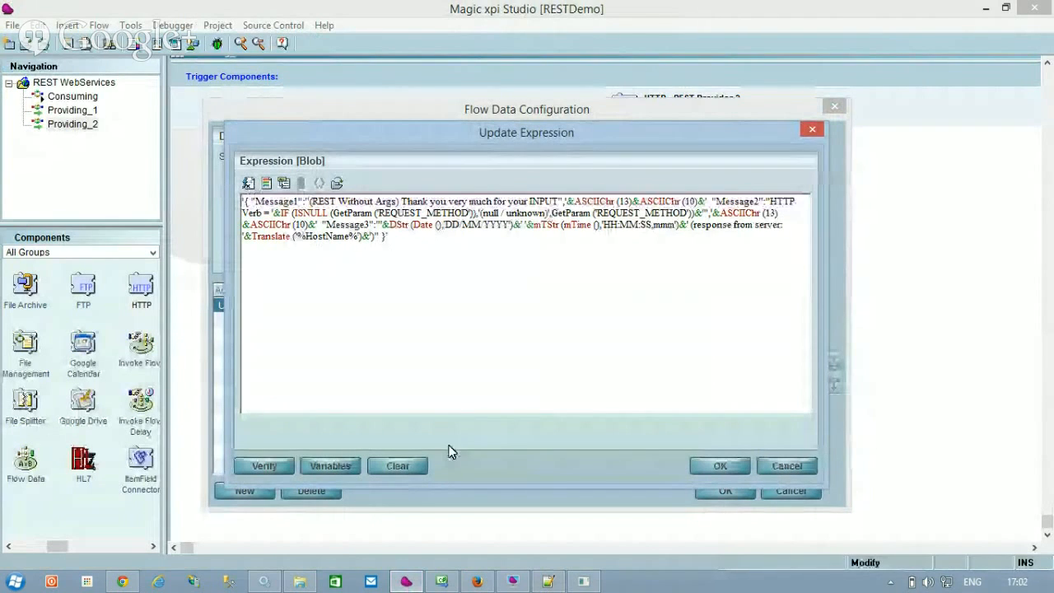
Compare the client's console response with the update expression, end the console run, and close the Set Response configuration without changes
left_click(587, 581)
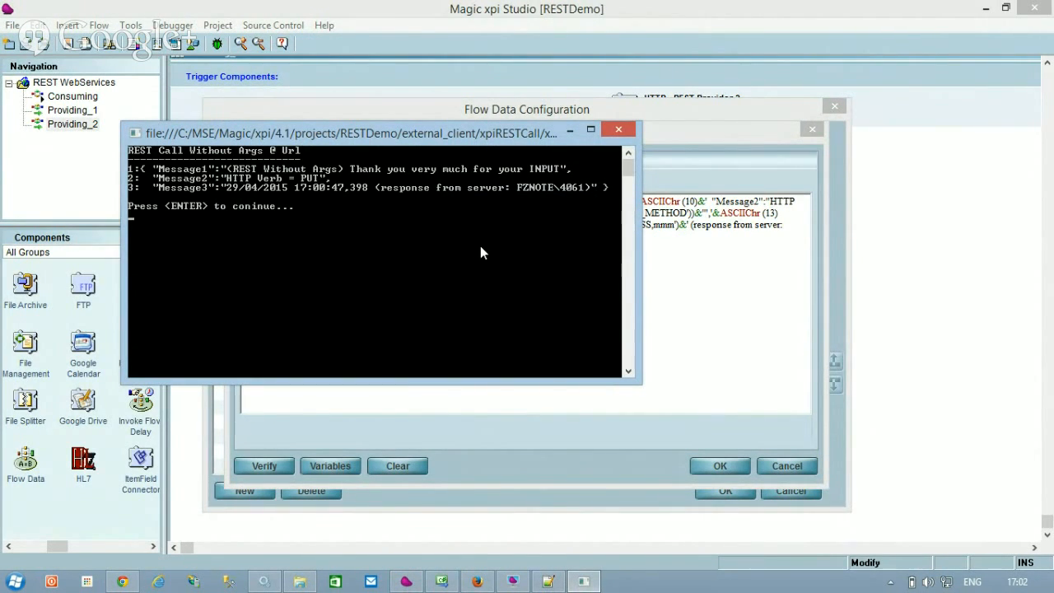
key("Return")
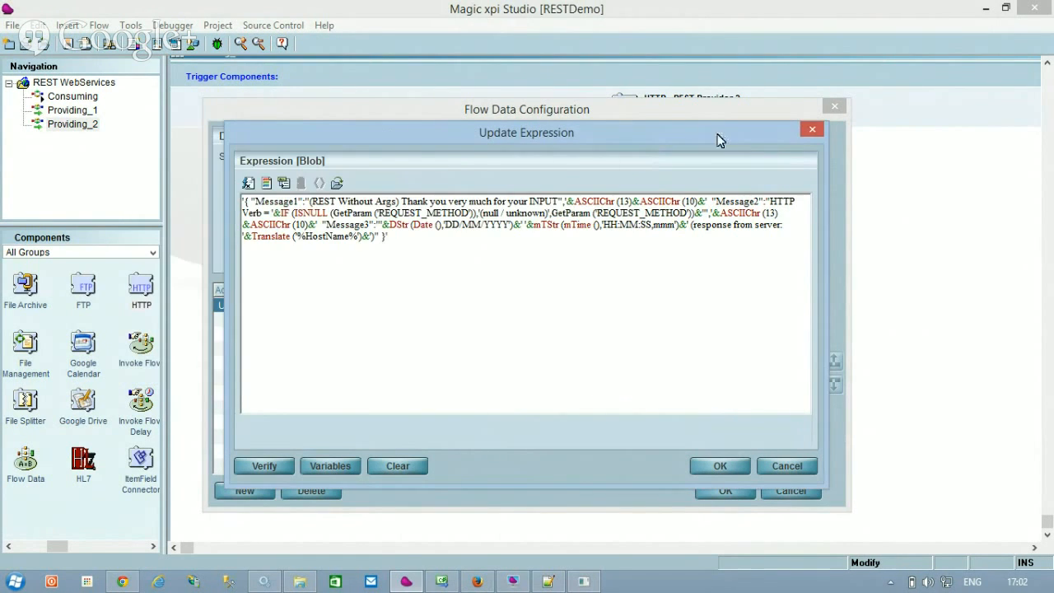
left_click(812, 129)
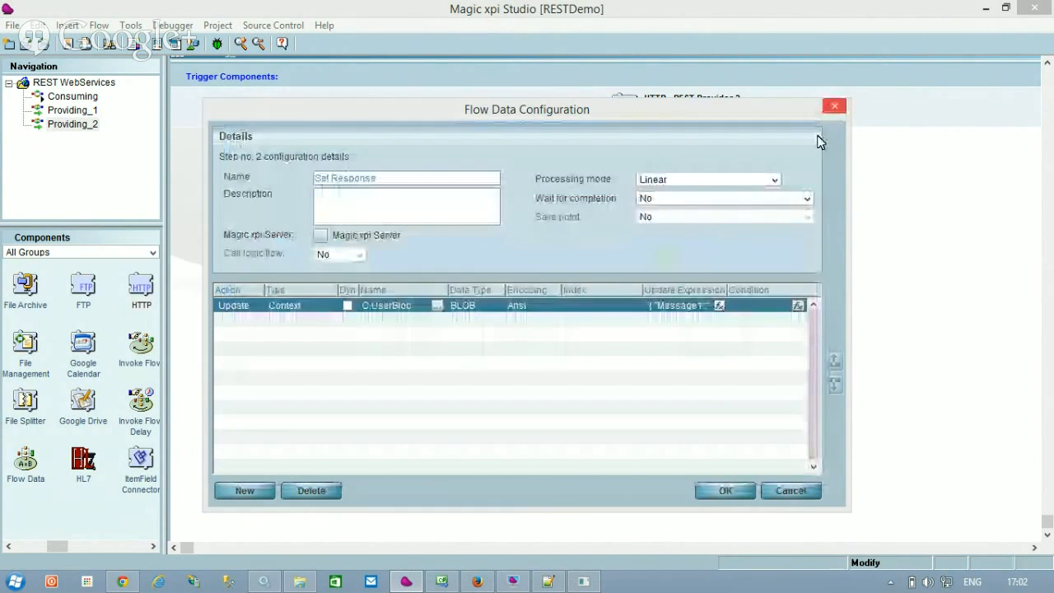
key("Escape")
left_click(562, 350)
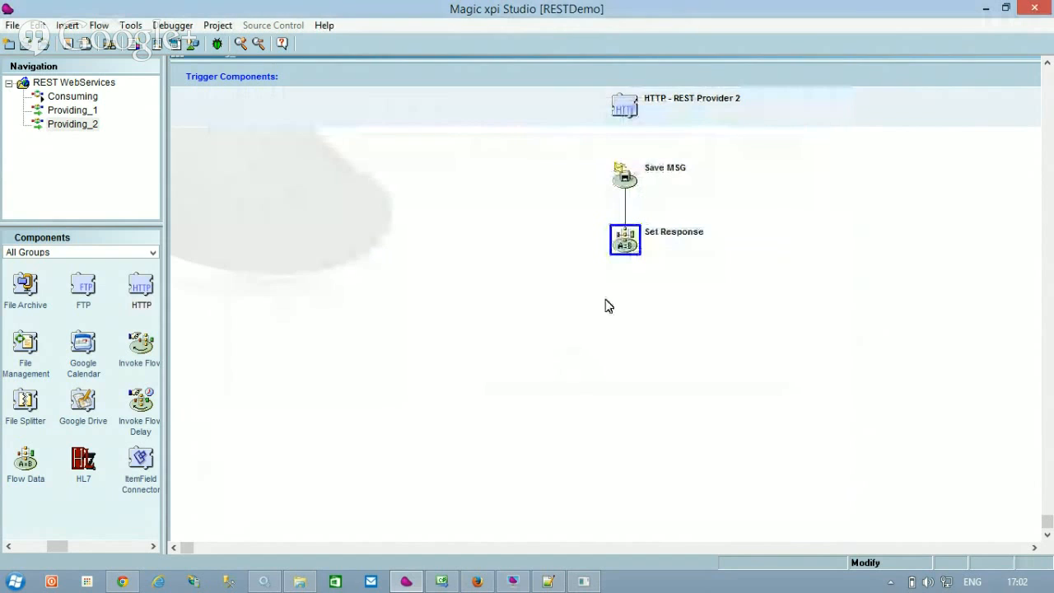